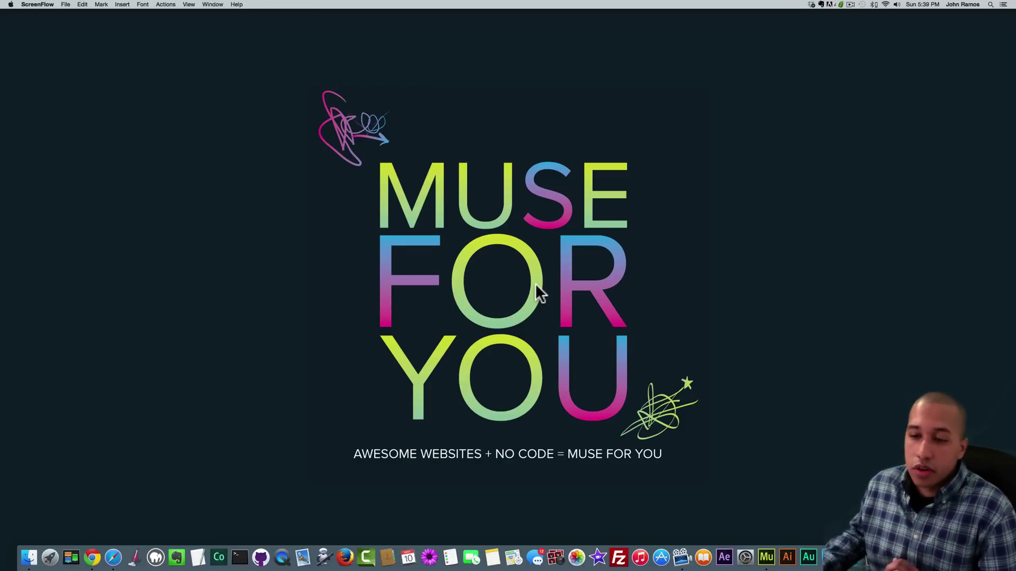
Preview the Mother's Day home page from Adobe Muse in Chrome and examine how its navigation bar behaves along the page
{"action": "left_click", "coordinate": [841, 557]}
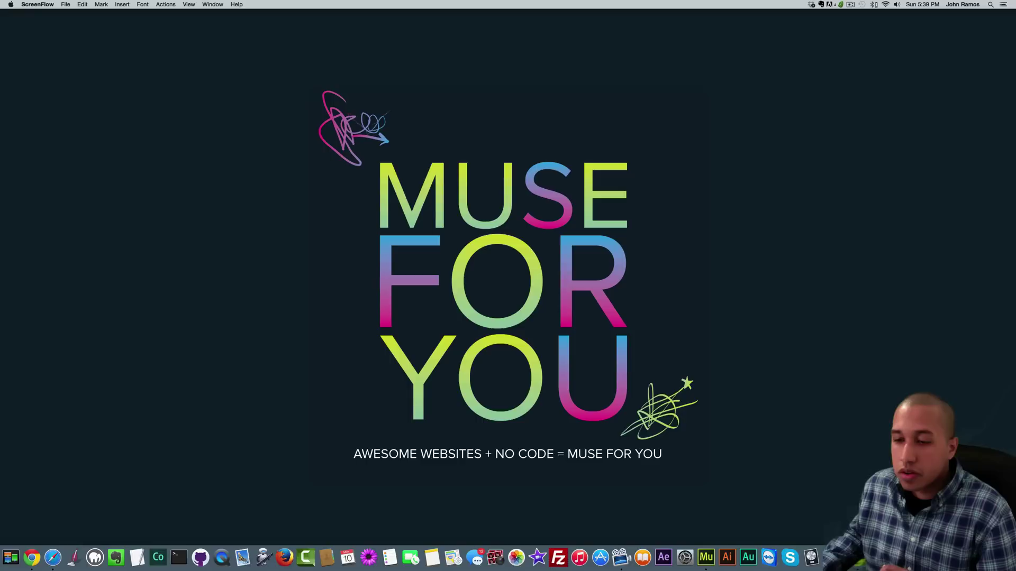
{"action": "key", "text": "shift+super+e"}
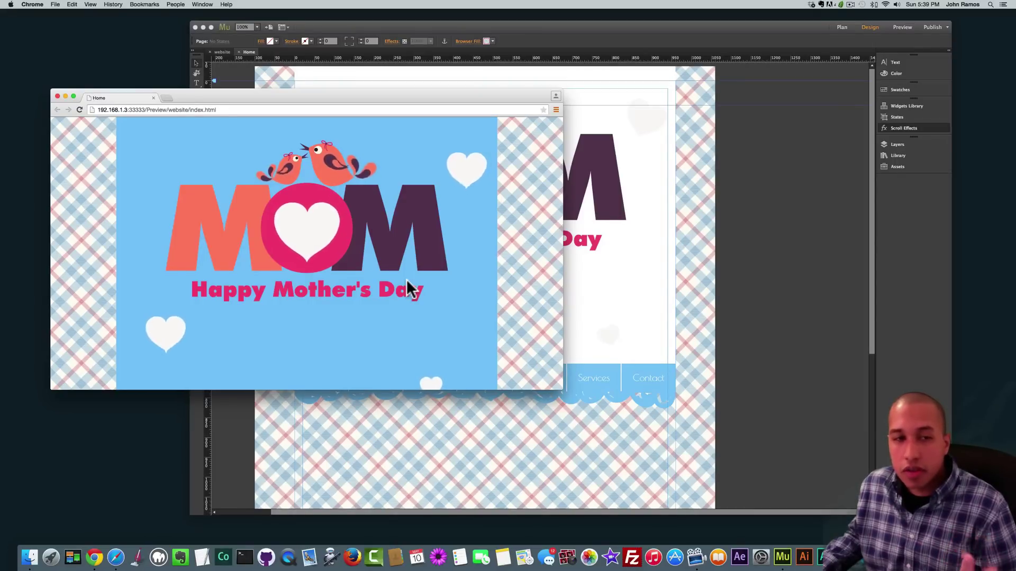
{"action": "scroll", "coordinate": [406, 280], "scroll_direction": "down", "scroll_amount": 1}
{"action": "scroll", "coordinate": [407, 282], "scroll_direction": "down", "scroll_amount": 10}
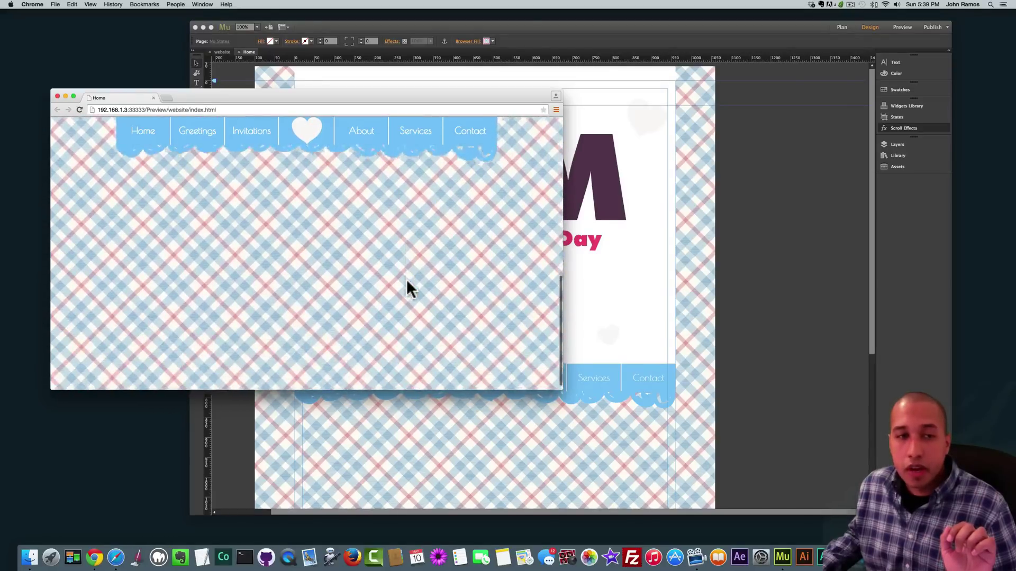
{"action": "scroll", "coordinate": [408, 289], "scroll_direction": "up", "scroll_amount": 5}
{"action": "scroll", "coordinate": [407, 281], "scroll_direction": "up", "scroll_amount": 5}
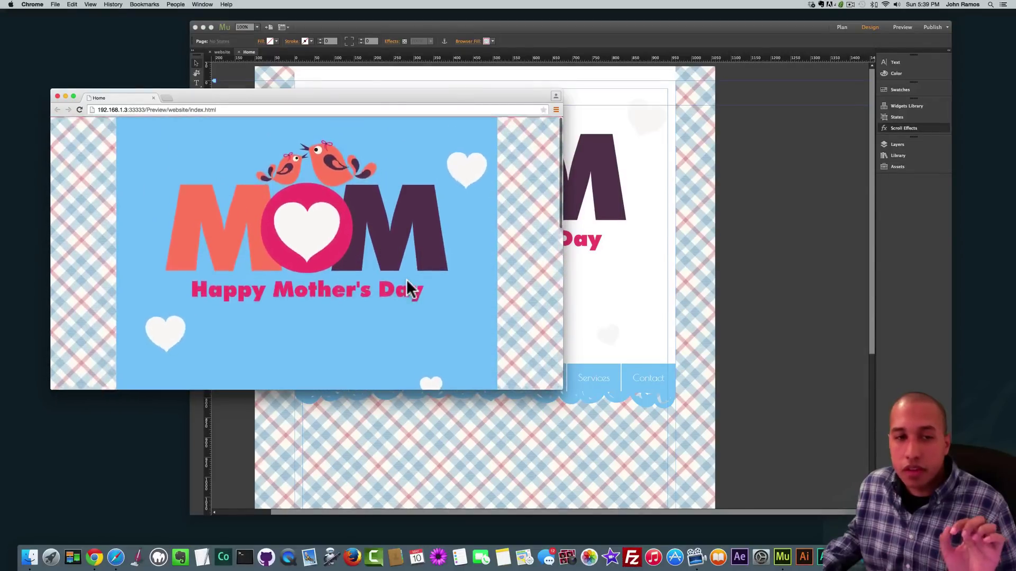
{"action": "scroll", "coordinate": [407, 281], "scroll_direction": "down", "scroll_amount": 4}
{"action": "scroll", "coordinate": [407, 281], "scroll_direction": "up", "scroll_amount": 5}
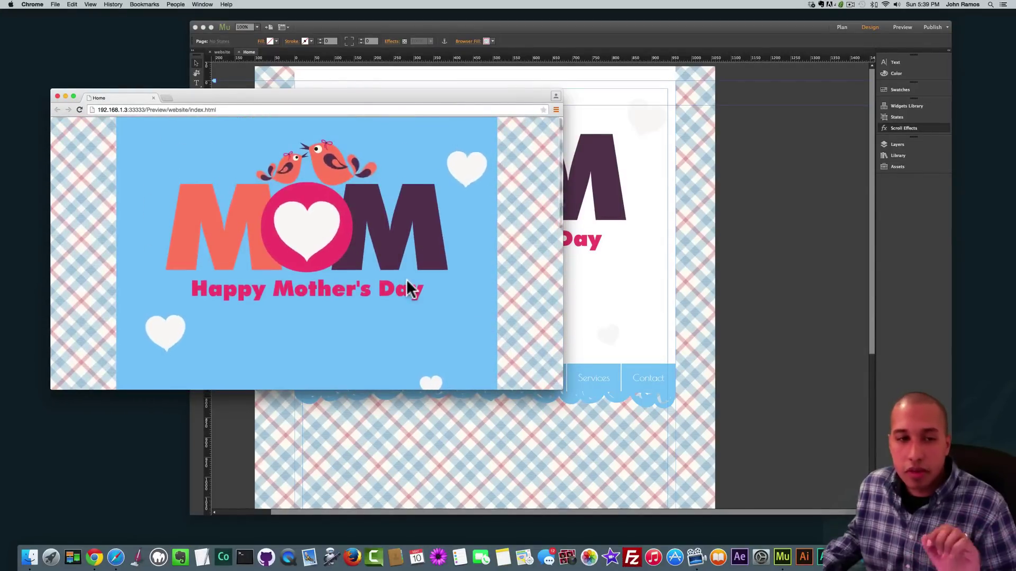
{"action": "scroll", "coordinate": [406, 286], "scroll_direction": "down", "scroll_amount": 2}
{"action": "scroll", "coordinate": [407, 281], "scroll_direction": "down", "scroll_amount": 8}
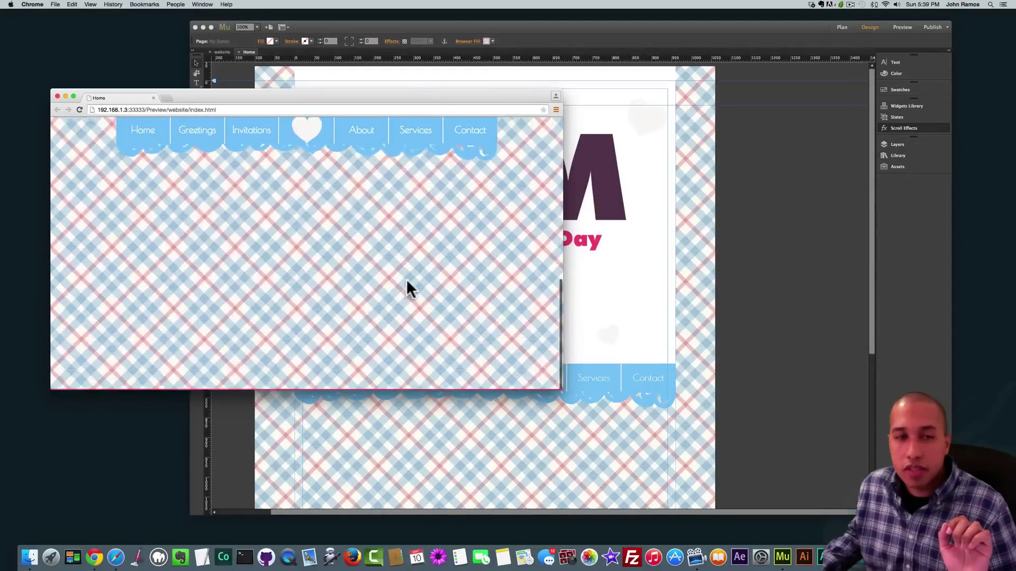
{"action": "scroll", "coordinate": [406, 278], "scroll_direction": "up", "scroll_amount": 10}
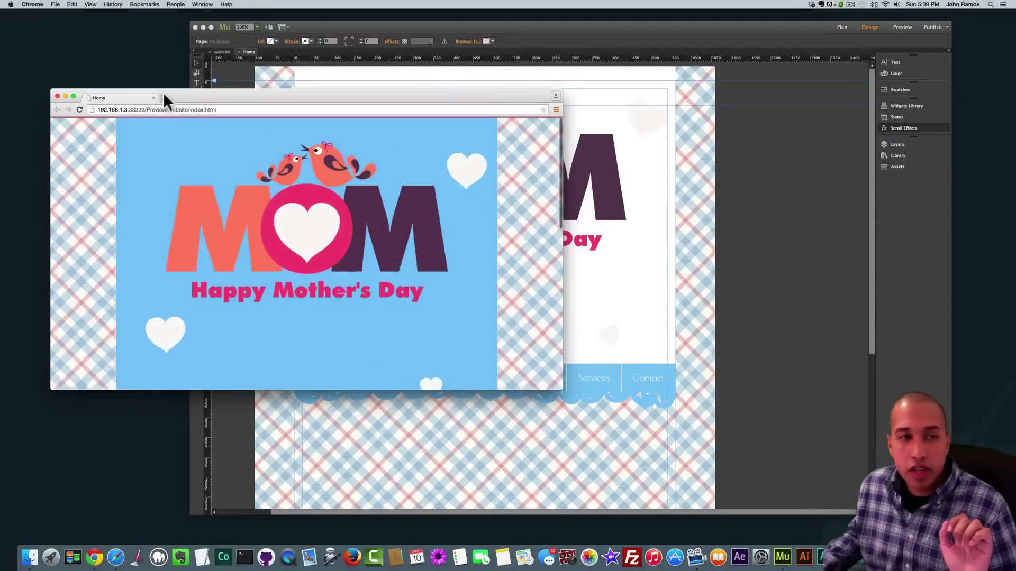
Search the web for "adobe muse site of the day" in a new browser tab
{"action": "left_click", "coordinate": [166, 98]}
{"action": "type", "text": "adobe m"}
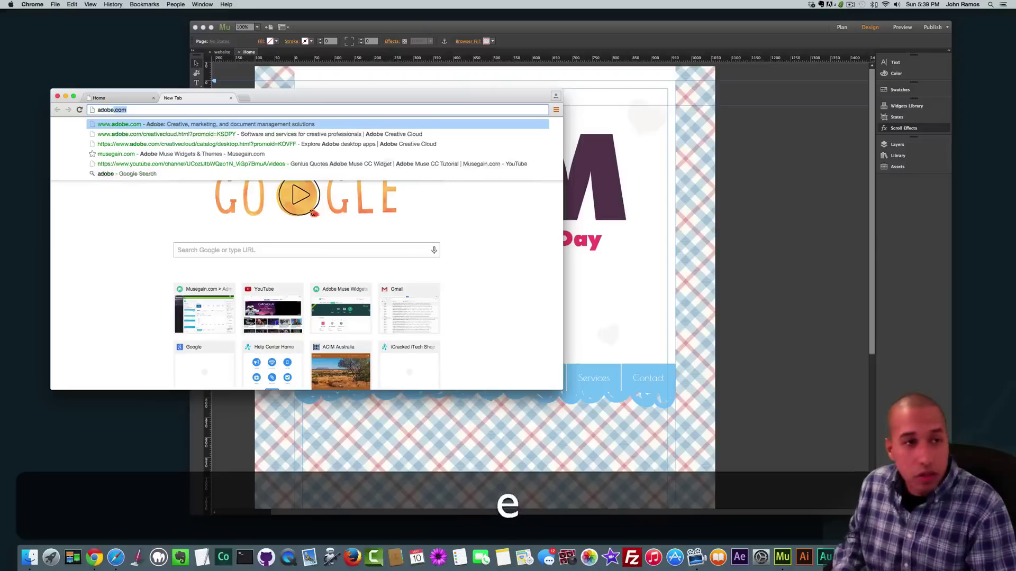
{"action": "key", "text": "BackSpace"}
{"action": "key", "text": "BackSpace"}
{"action": "key", "text": "BackSpace"}
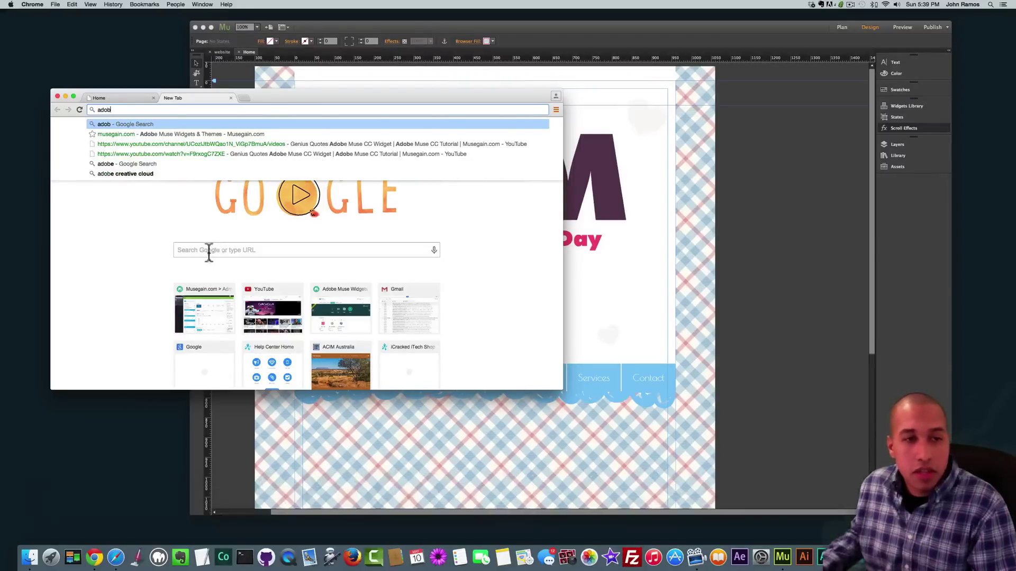
{"action": "key", "text": "BackSpace"}
{"action": "key", "text": "BackSpace"}
{"action": "key", "text": "BackSpace"}
{"action": "key", "text": "BackSpace"}
{"action": "type", "text": "adobe muse"}
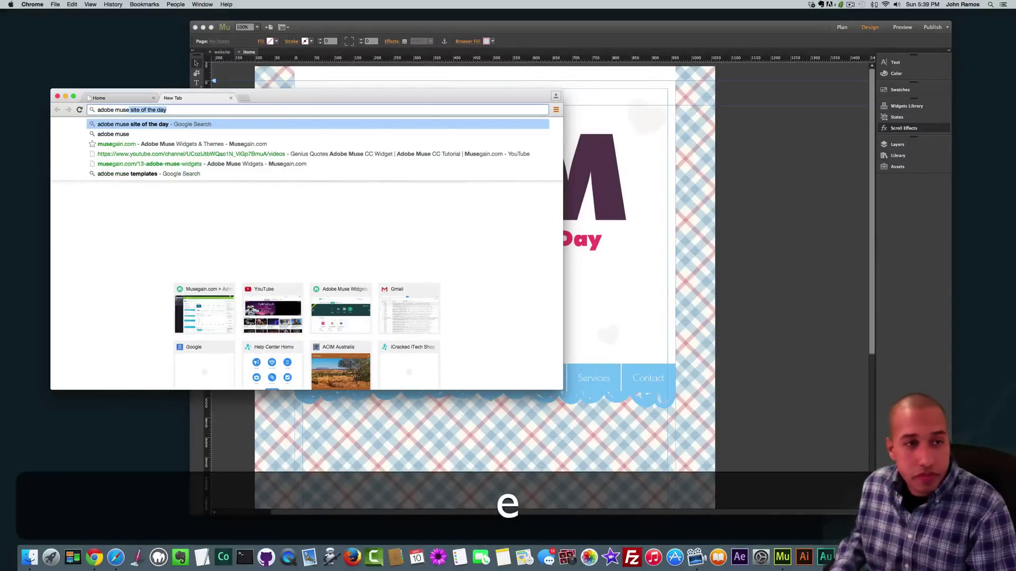
{"action": "key", "text": "Return"}
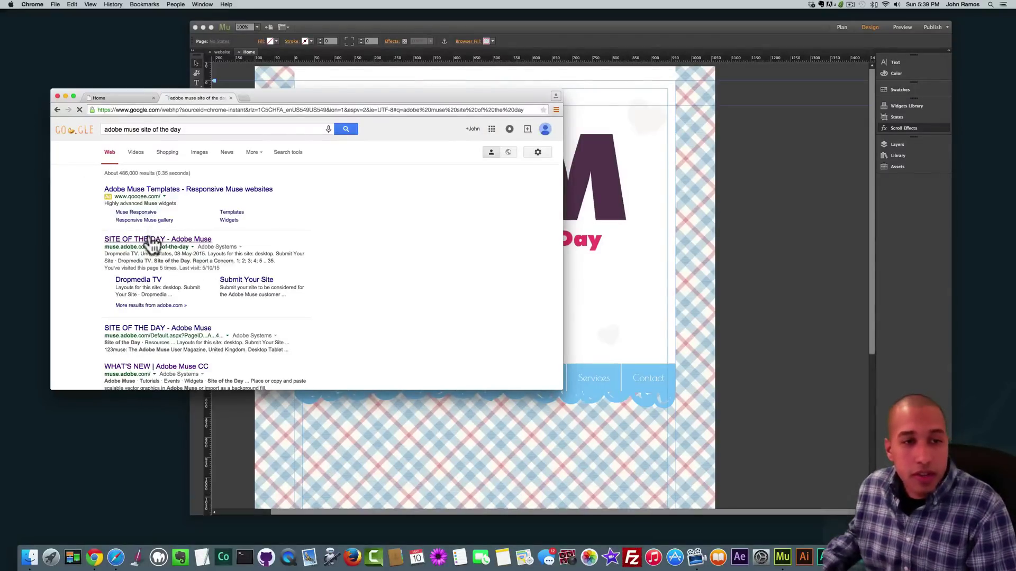
Open the Adobe Muse Site of the Day gallery and visit the Otaika Valley Free Range Eggs site
{"action": "left_click", "coordinate": [152, 239]}
{"action": "scroll", "coordinate": [193, 245], "scroll_direction": "down", "scroll_amount": 10}
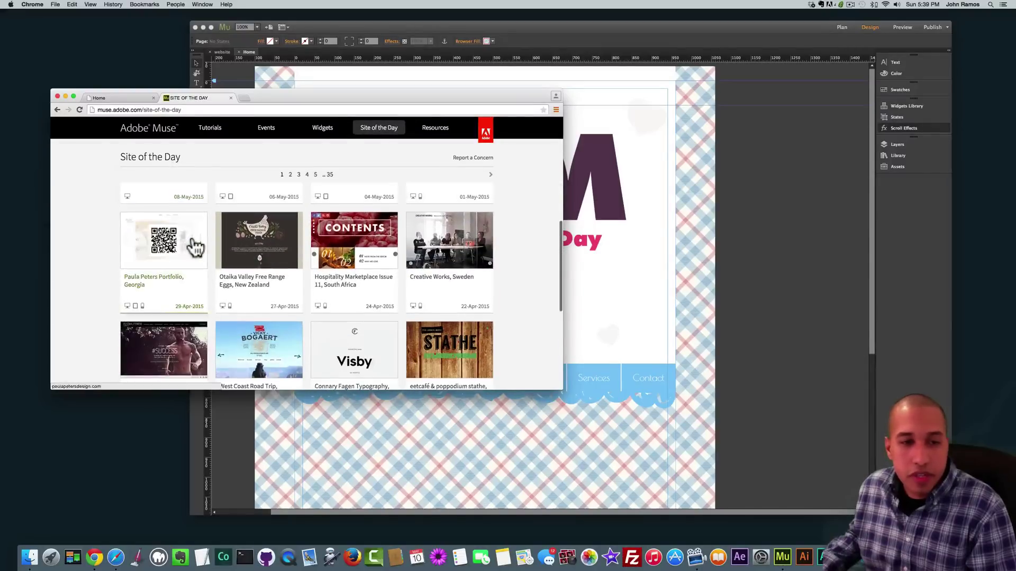
{"action": "left_click", "coordinate": [242, 236]}
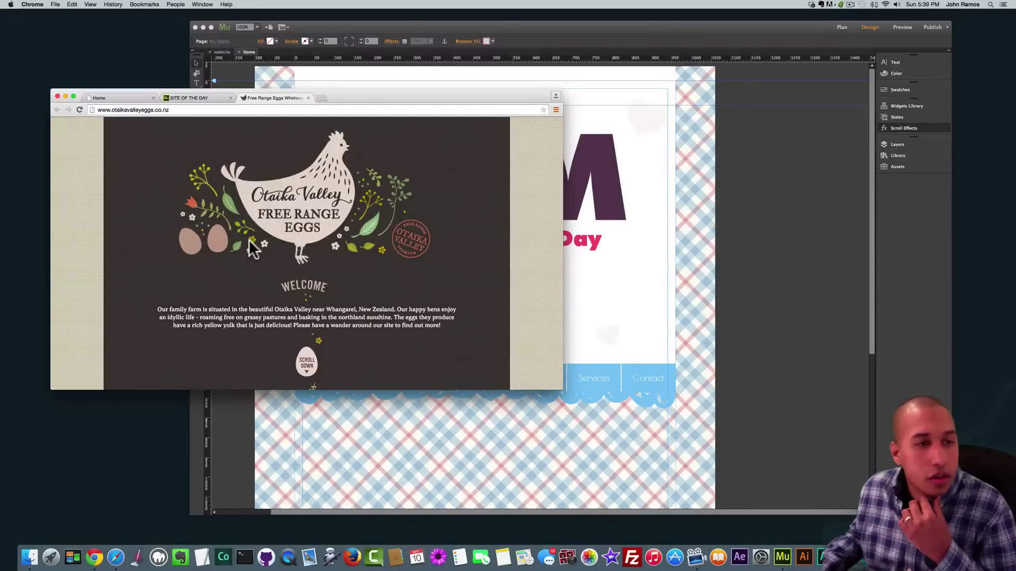
Examine the Otaika Valley site's animated header and navigation bar through all its sections, including a jump back to Home
{"action": "scroll", "coordinate": [249, 239], "scroll_direction": "down", "scroll_amount": 2}
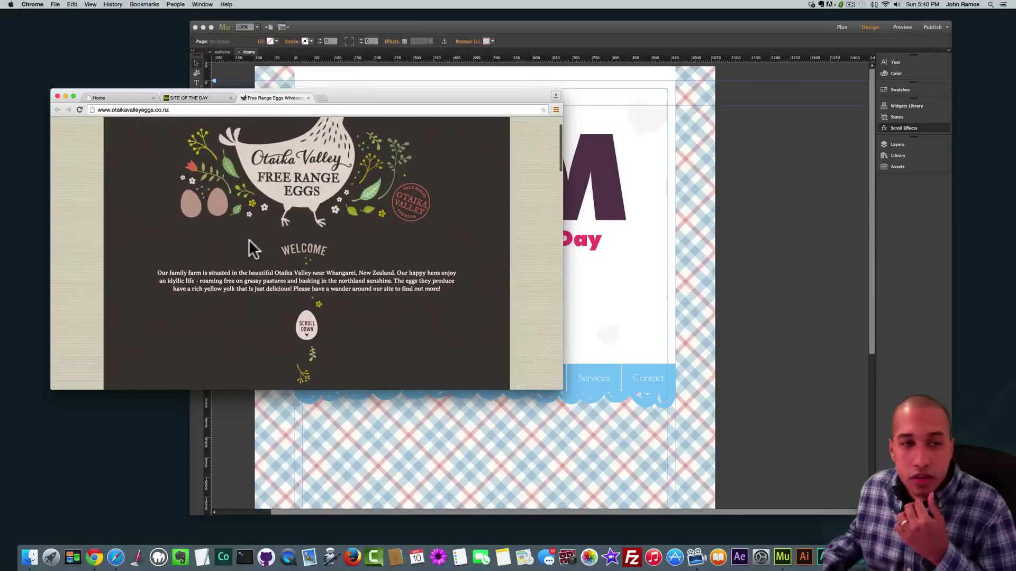
{"action": "scroll", "coordinate": [248, 240], "scroll_direction": "up", "scroll_amount": 2}
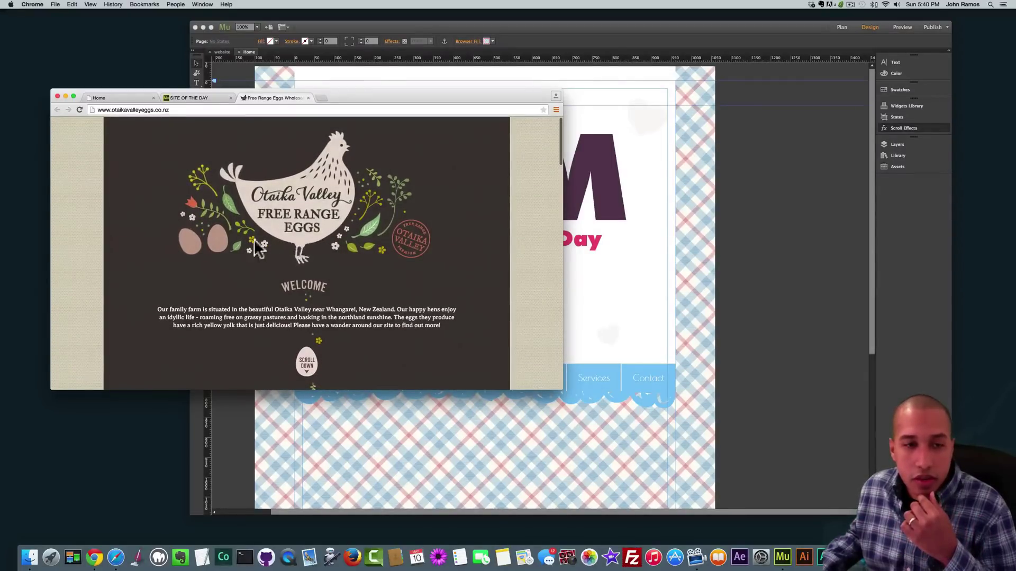
{"action": "scroll", "coordinate": [279, 233], "scroll_direction": "down", "scroll_amount": 1}
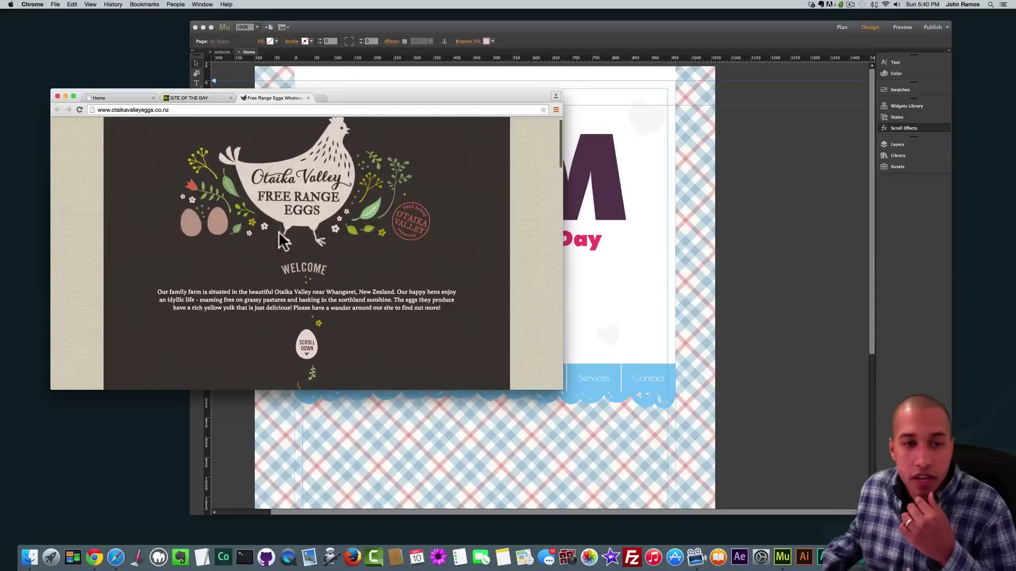
{"action": "scroll", "coordinate": [283, 240], "scroll_direction": "down", "scroll_amount": 5}
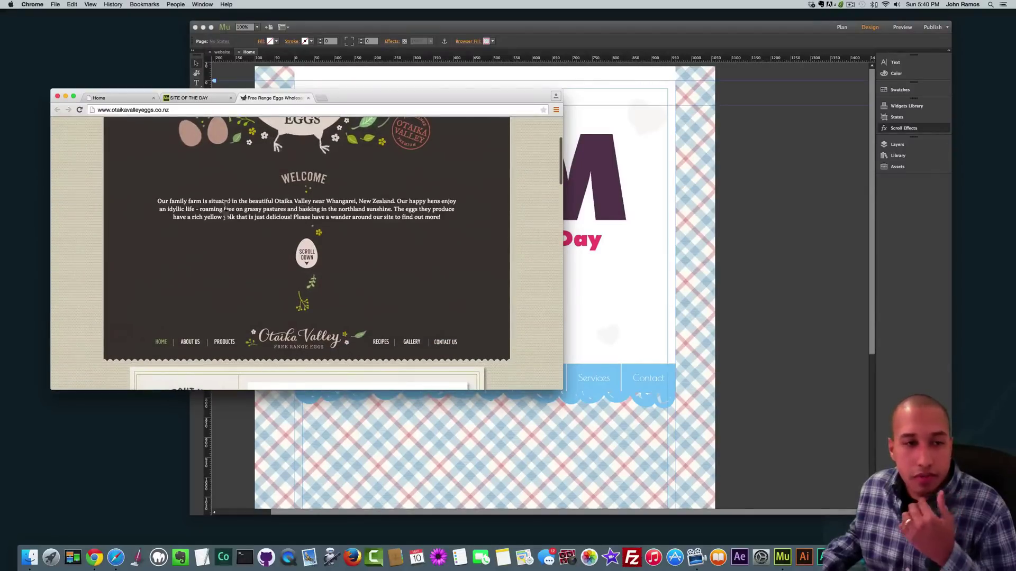
{"action": "scroll", "coordinate": [254, 222], "scroll_direction": "down", "scroll_amount": 4}
{"action": "scroll", "coordinate": [338, 258], "scroll_direction": "down", "scroll_amount": 4}
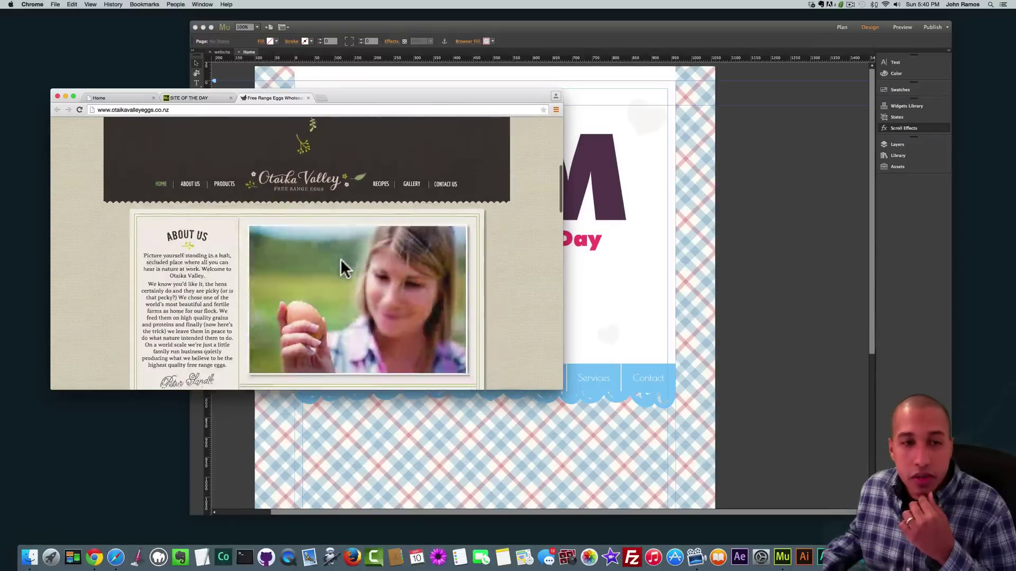
{"action": "scroll", "coordinate": [341, 259], "scroll_direction": "down", "scroll_amount": 10}
{"action": "scroll", "coordinate": [341, 259], "scroll_direction": "down", "scroll_amount": 15}
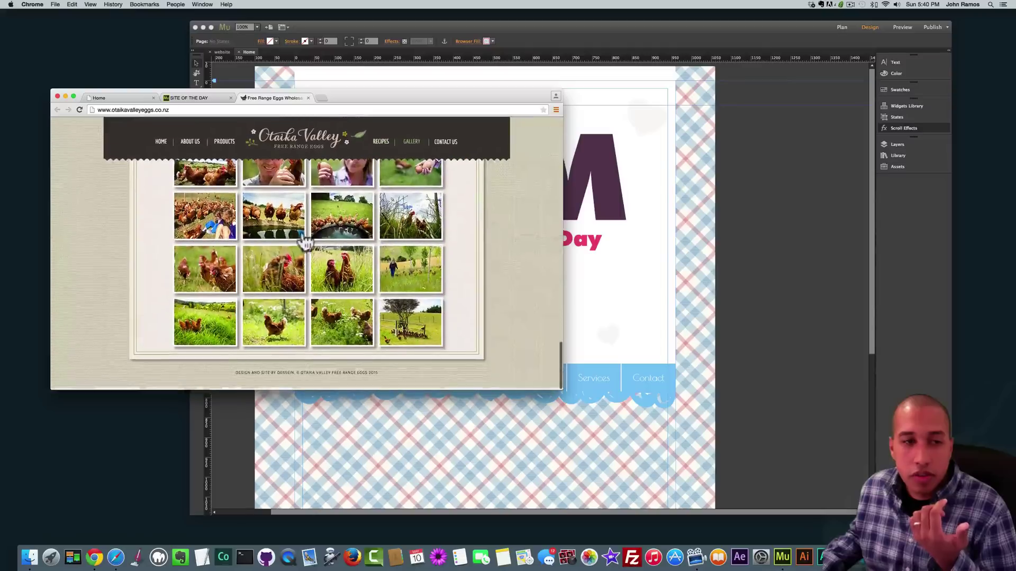
{"action": "left_click", "coordinate": [162, 151]}
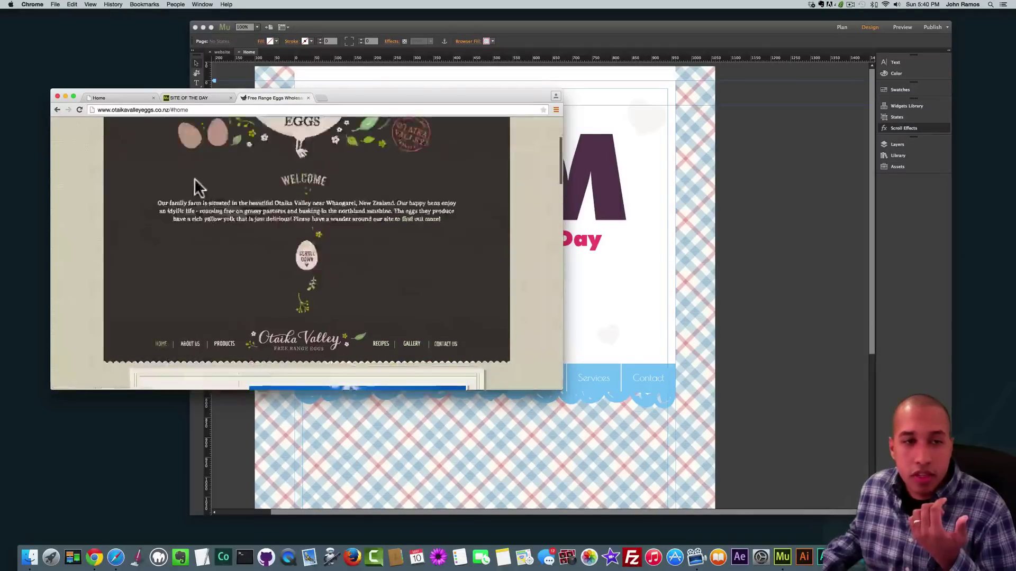
{"action": "scroll", "coordinate": [190, 195], "scroll_direction": "down", "scroll_amount": 5}
{"action": "scroll", "coordinate": [190, 195], "scroll_direction": "down", "scroll_amount": 10}
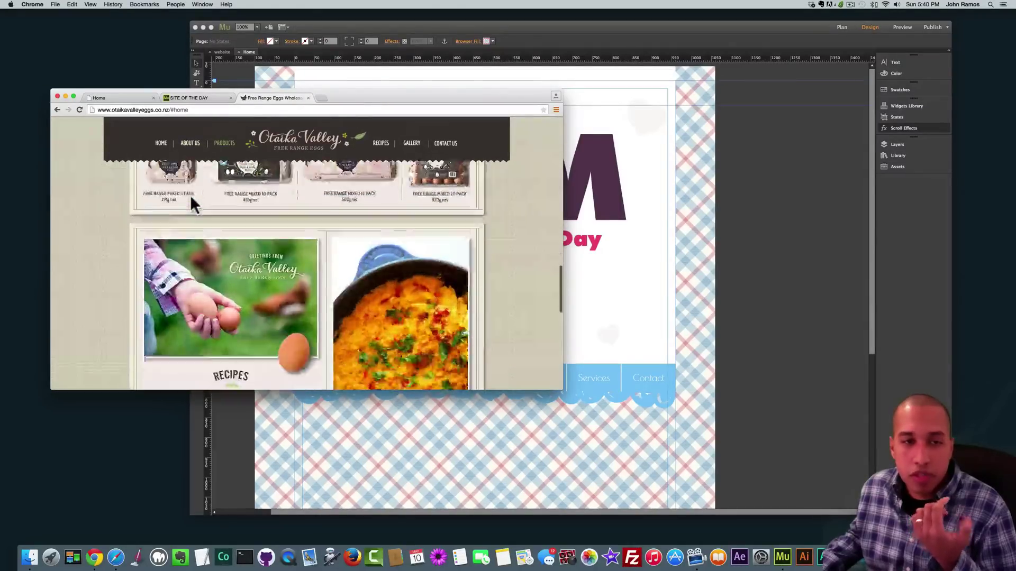
{"action": "scroll", "coordinate": [190, 195], "scroll_direction": "down", "scroll_amount": 3}
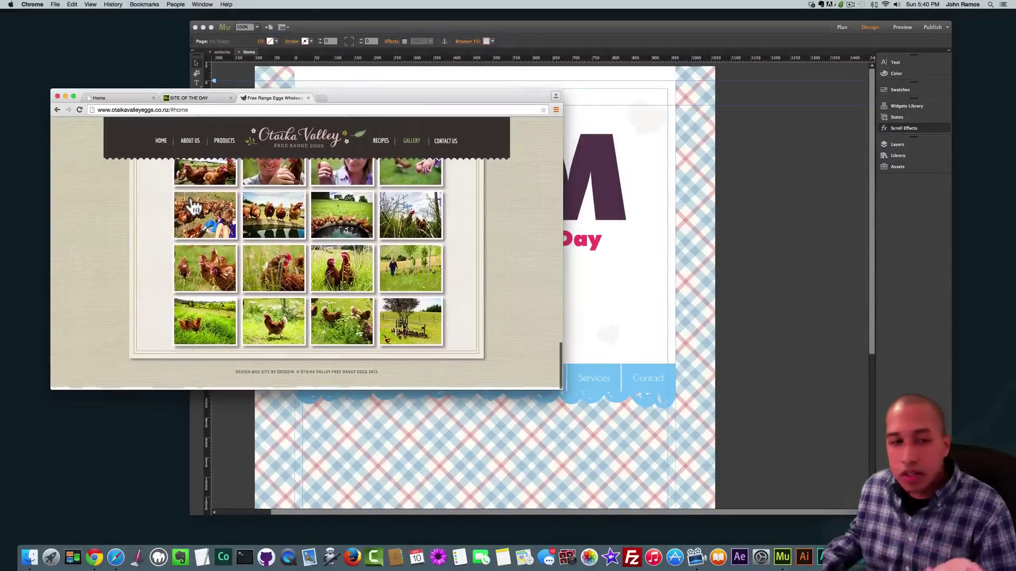
{"action": "scroll", "coordinate": [189, 195], "scroll_direction": "up", "scroll_amount": 8}
{"action": "scroll", "coordinate": [189, 194], "scroll_direction": "up", "scroll_amount": 5}
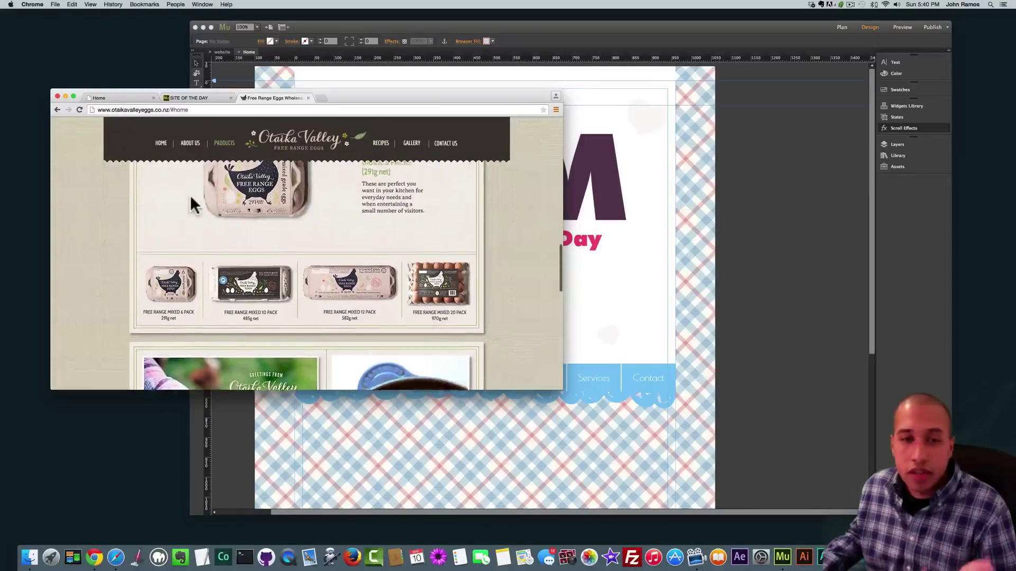
{"action": "scroll", "coordinate": [189, 195], "scroll_direction": "up", "scroll_amount": 10}
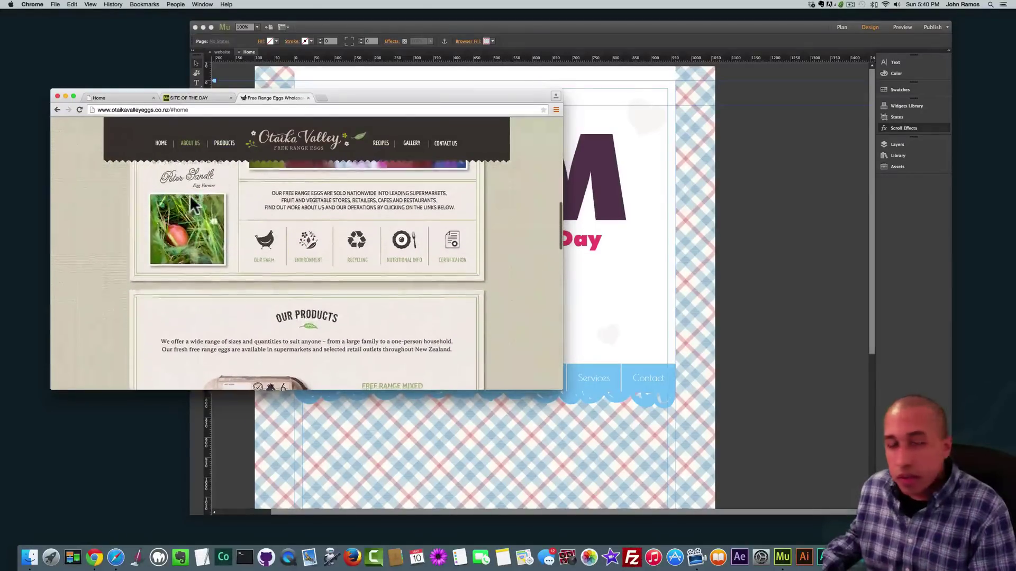
{"action": "scroll", "coordinate": [189, 194], "scroll_direction": "up", "scroll_amount": 3}
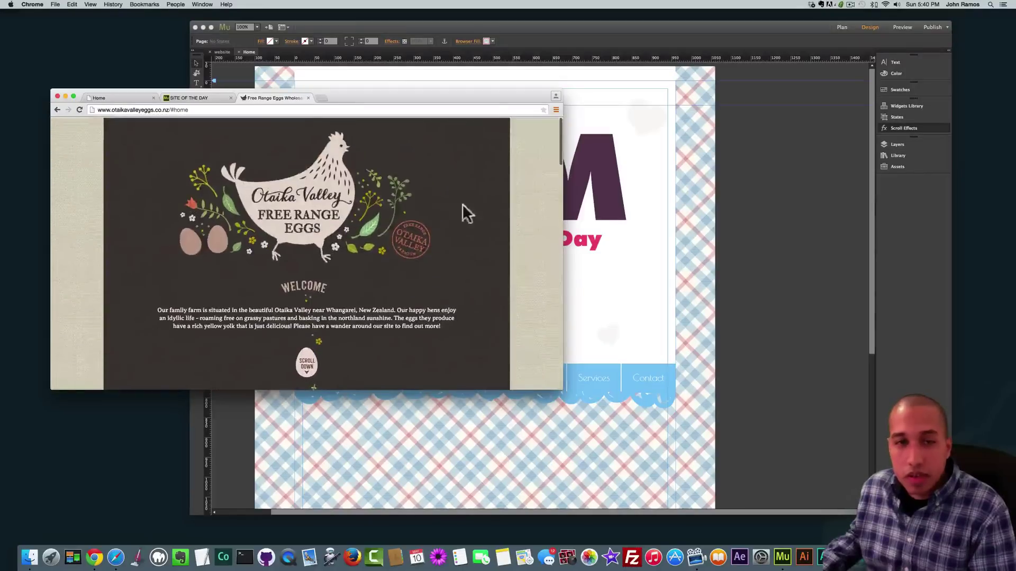
Return to Adobe Muse, preview the Mother's Day page in Chrome again and examine its navigation bar along the page
{"action": "left_click", "coordinate": [731, 242]}
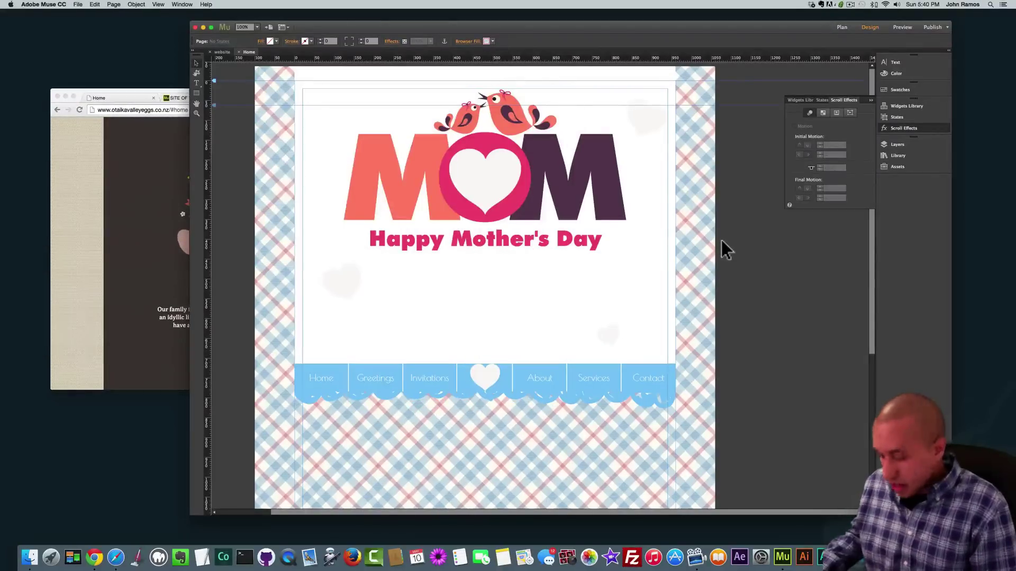
{"action": "key", "text": "shift+super+e"}
{"action": "scroll", "coordinate": [439, 192], "scroll_direction": "down", "scroll_amount": 5}
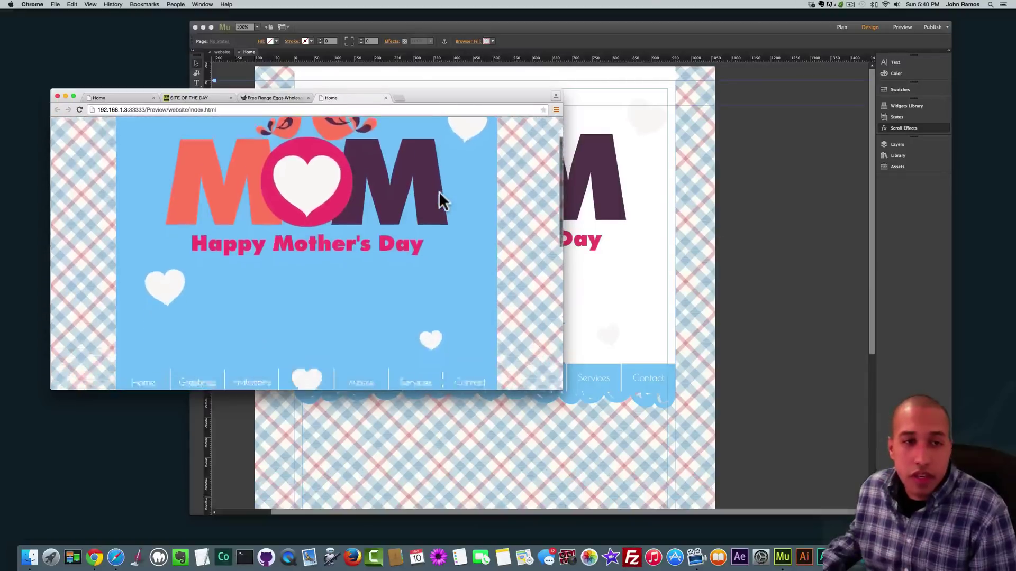
{"action": "scroll", "coordinate": [439, 192], "scroll_direction": "down", "scroll_amount": 3}
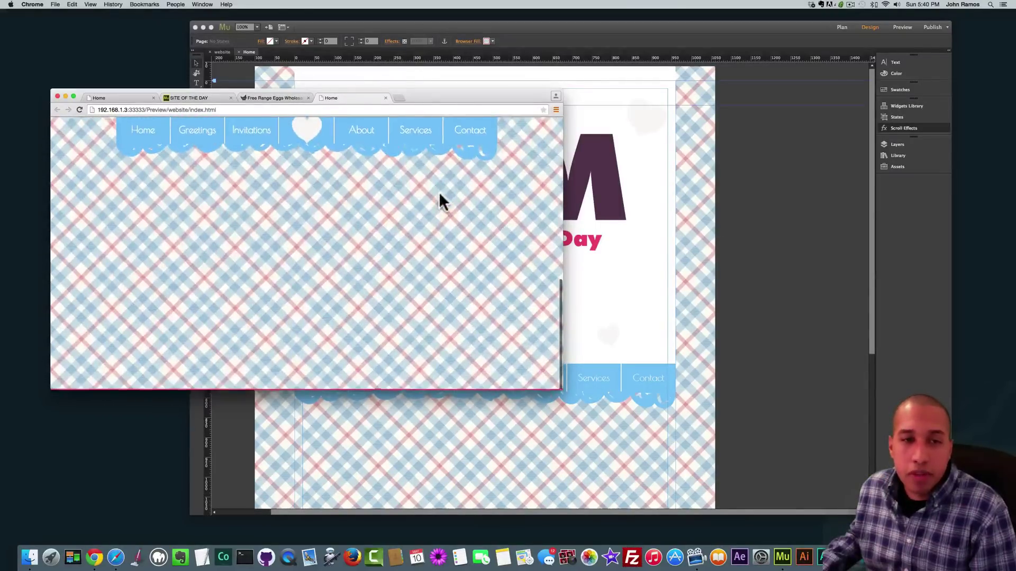
{"action": "scroll", "coordinate": [439, 191], "scroll_direction": "up", "scroll_amount": 3}
{"action": "scroll", "coordinate": [440, 193], "scroll_direction": "up", "scroll_amount": 3}
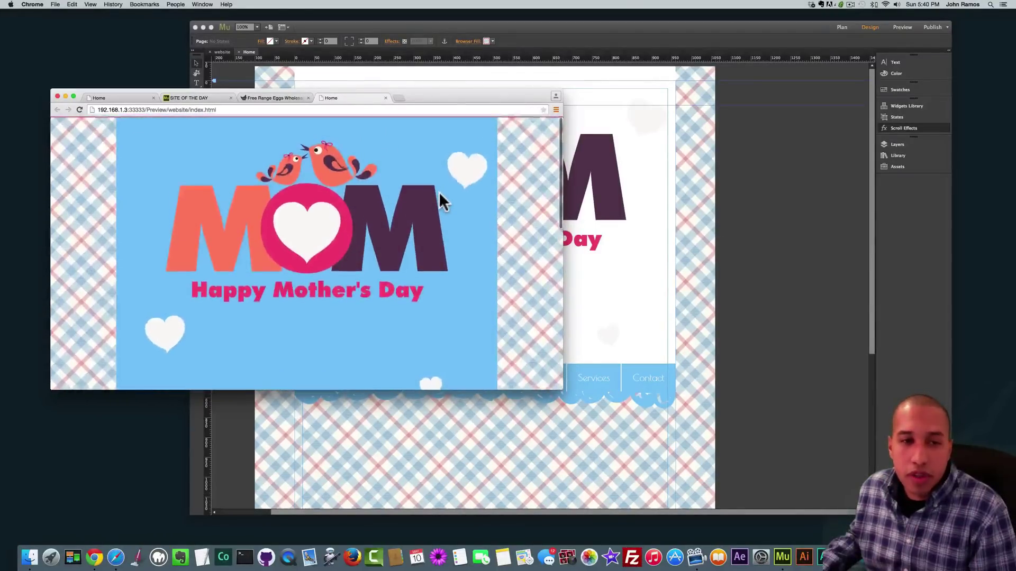
{"action": "scroll", "coordinate": [439, 193], "scroll_direction": "down", "scroll_amount": 5}
{"action": "scroll", "coordinate": [439, 196], "scroll_direction": "up", "scroll_amount": 5}
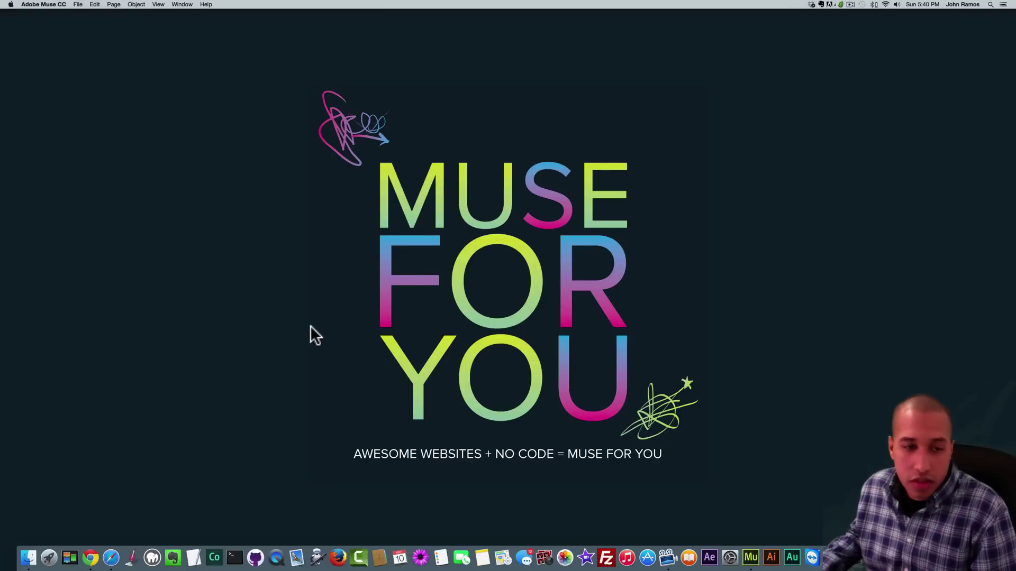
Switch to Safari and open the freepik.com website
{"action": "left_click", "coordinate": [112, 555]}
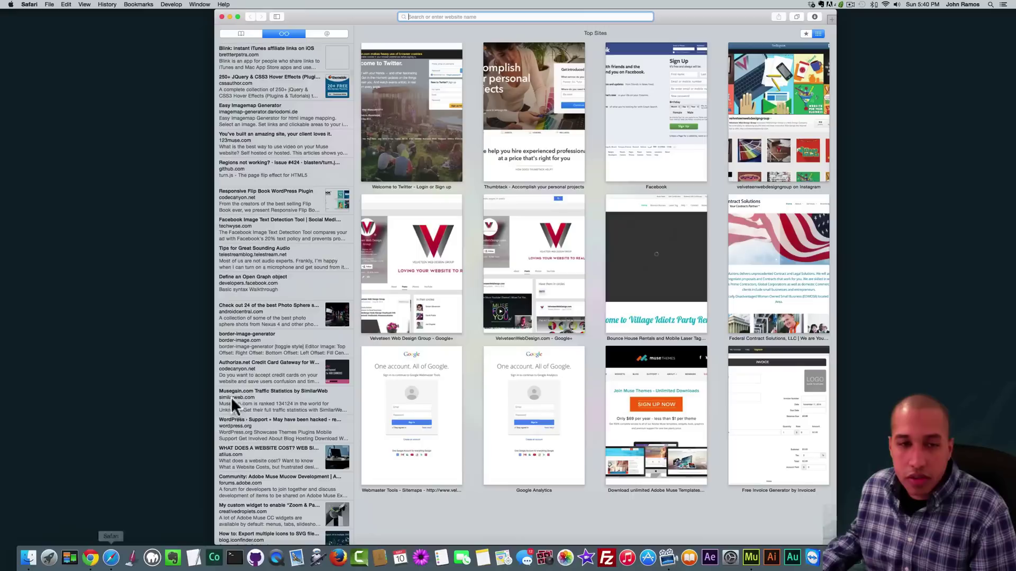
{"action": "type", "text": "free"}
{"action": "key", "text": "BackSpace"}
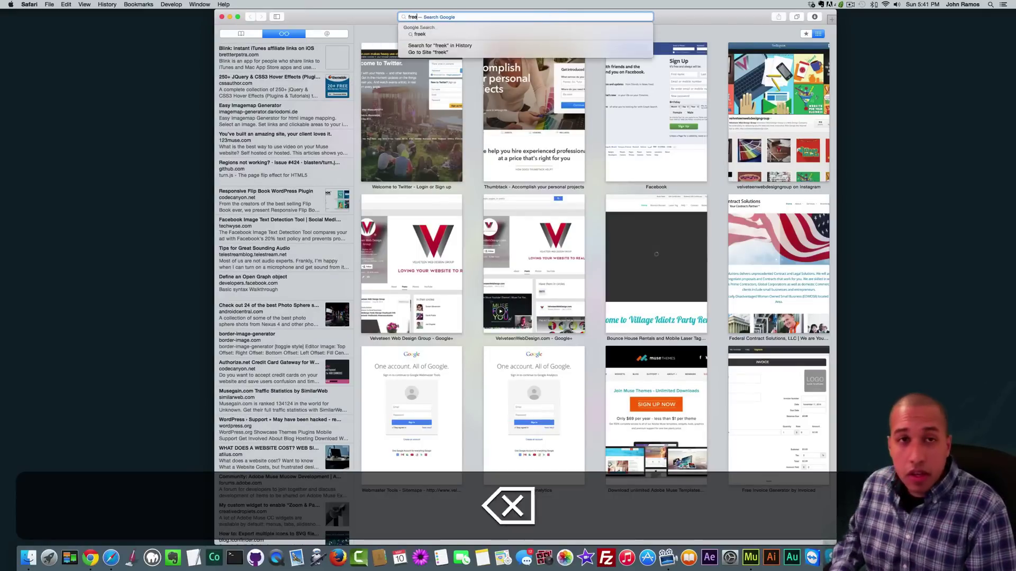
{"action": "type", "text": "pik.co"}
{"action": "key", "text": "Return"}
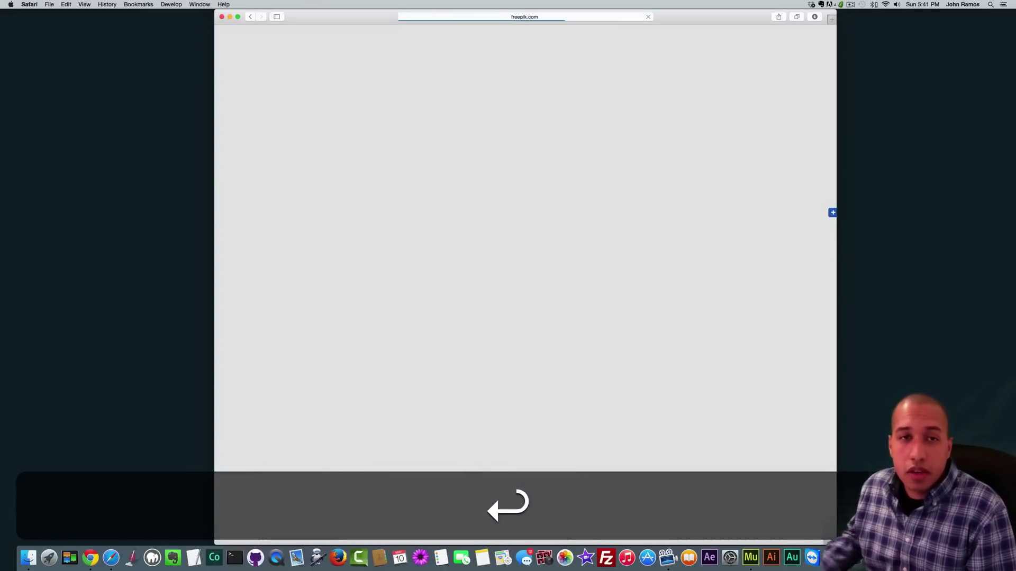
Search Freepik for "mothers day" and look through the first page of graphics
{"action": "type", "text": "mothers day"}
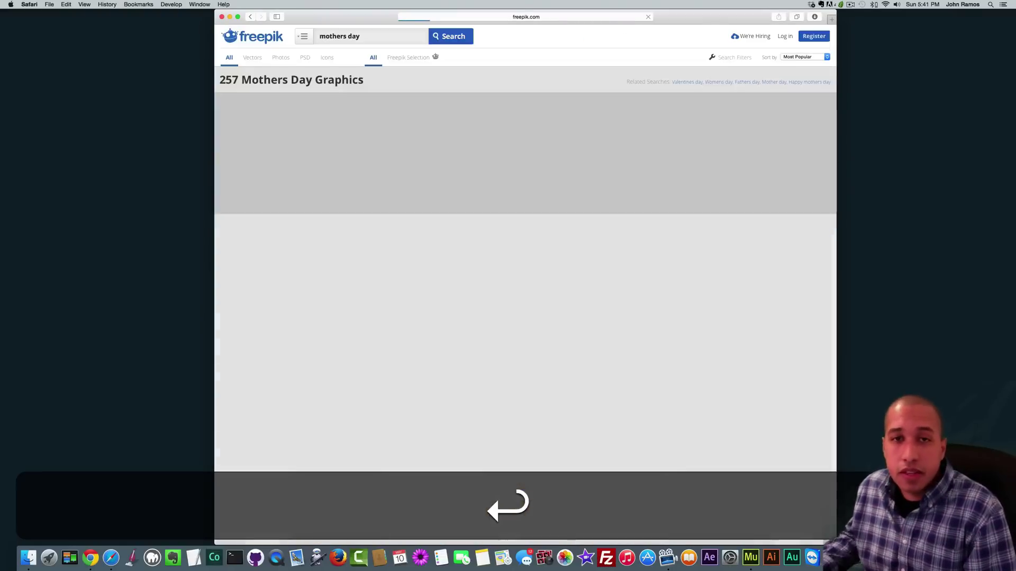
{"action": "scroll", "coordinate": [476, 238], "scroll_direction": "down", "scroll_amount": 5}
{"action": "scroll", "coordinate": [479, 250], "scroll_direction": "down", "scroll_amount": 5}
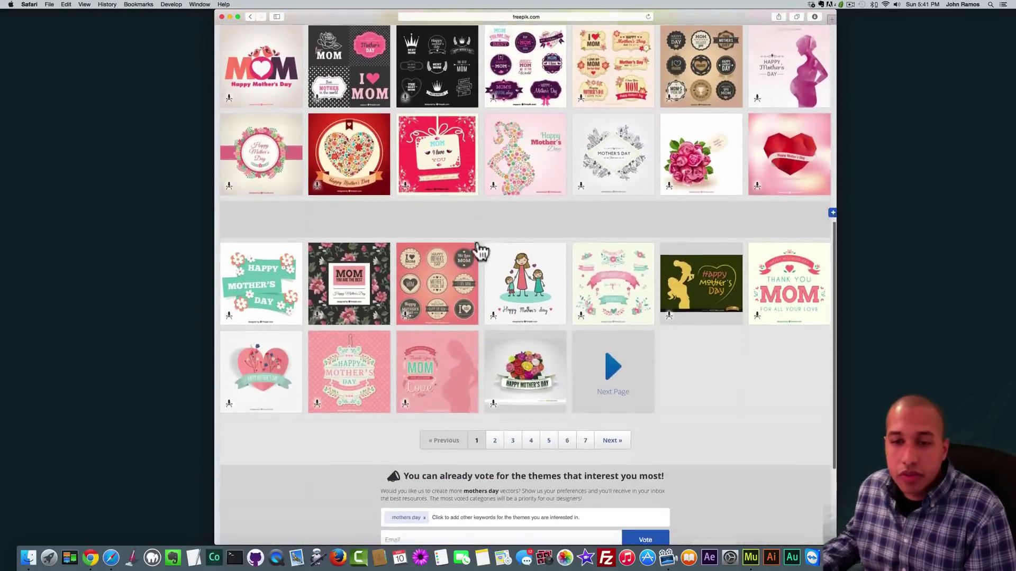
Minimize the Freepik browser window, switch to Finder and go back to the "Adding Edge Animate and Fixed Menu | Muse For You" folder
{"action": "scroll", "coordinate": [477, 244], "scroll_direction": "up", "scroll_amount": 3}
{"action": "scroll", "coordinate": [476, 240], "scroll_direction": "up", "scroll_amount": 5}
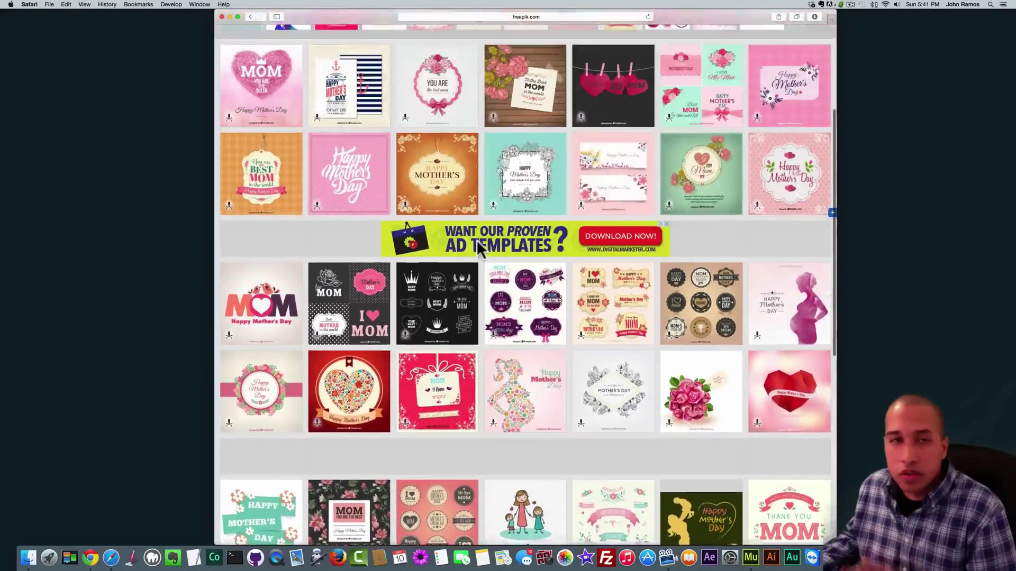
{"action": "left_click", "coordinate": [231, 17]}
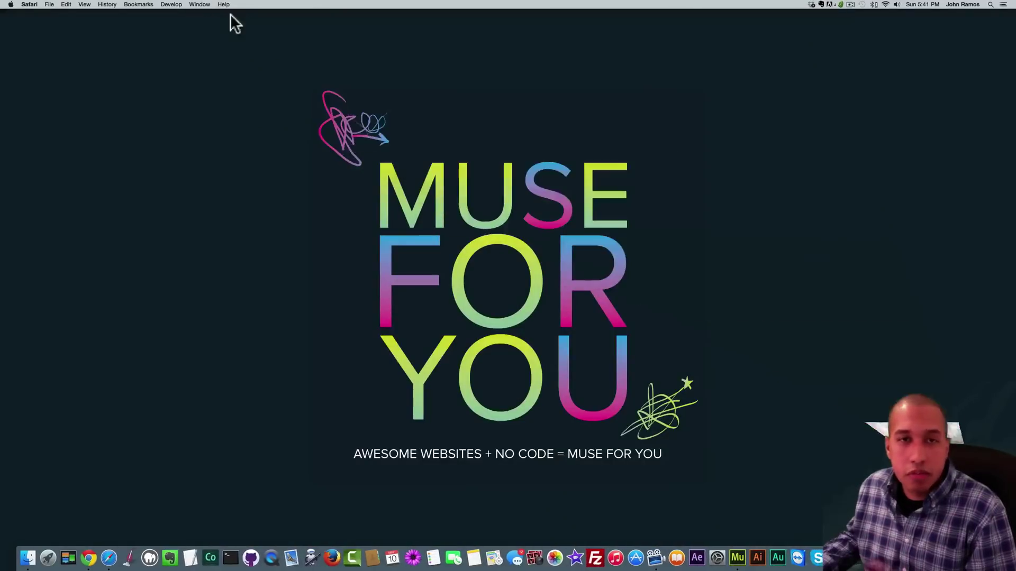
{"action": "left_click", "coordinate": [28, 553]}
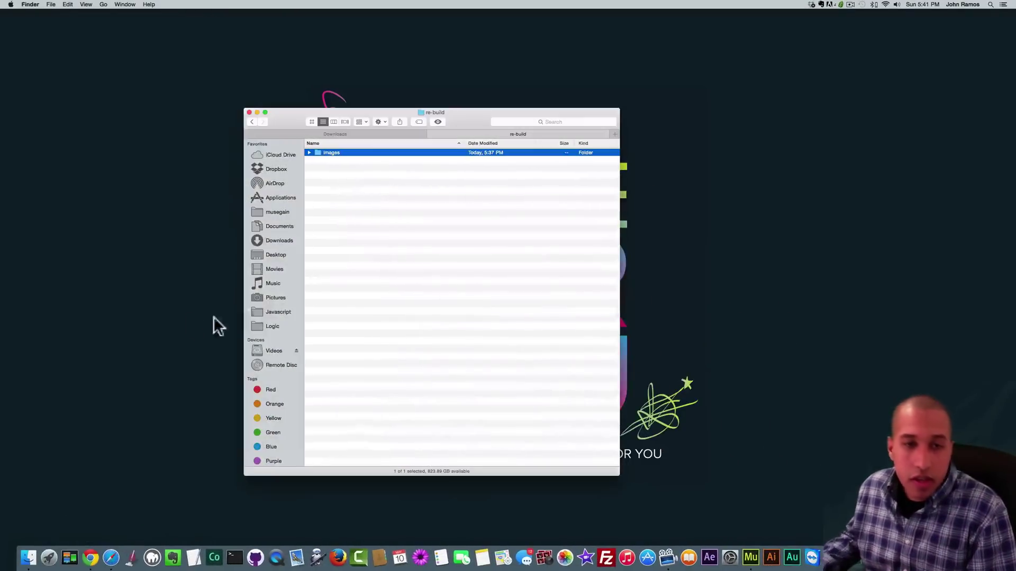
{"action": "left_click", "coordinate": [253, 123]}
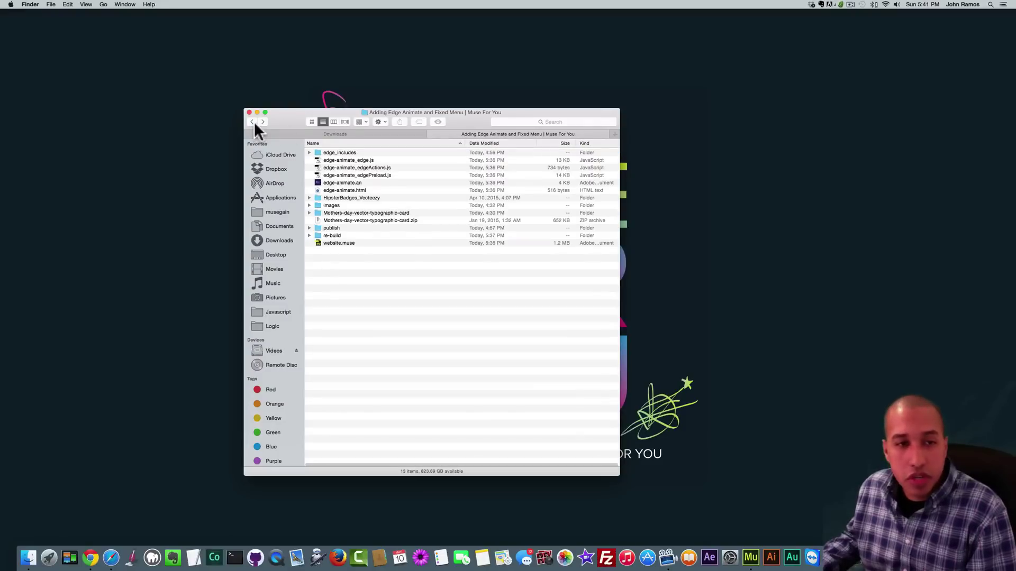
Look through the image files in the project's images folder and return to the project folder
{"action": "double_click", "coordinate": [331, 204]}
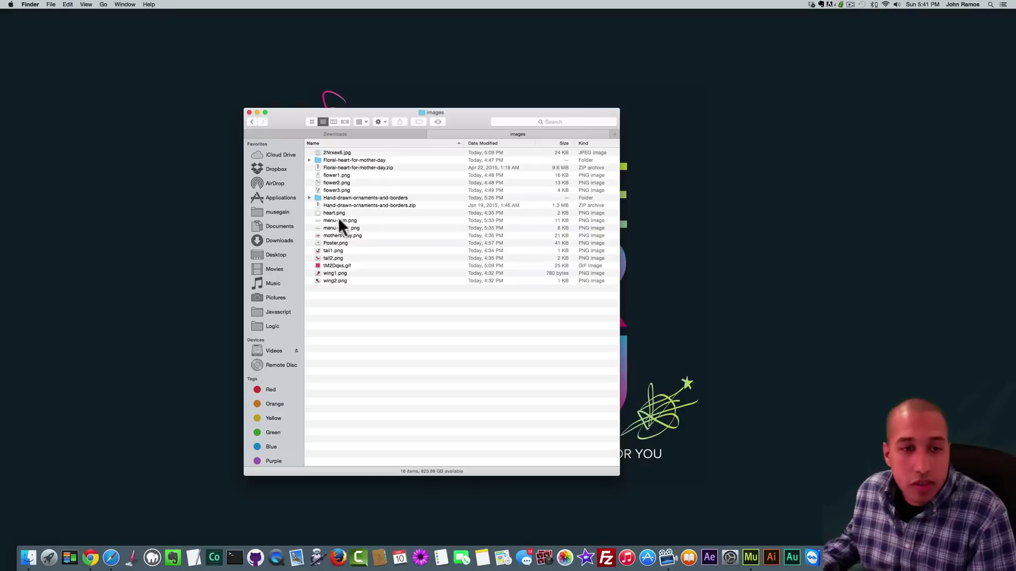
{"action": "left_click", "coordinate": [335, 158]}
{"action": "left_click", "coordinate": [253, 122]}
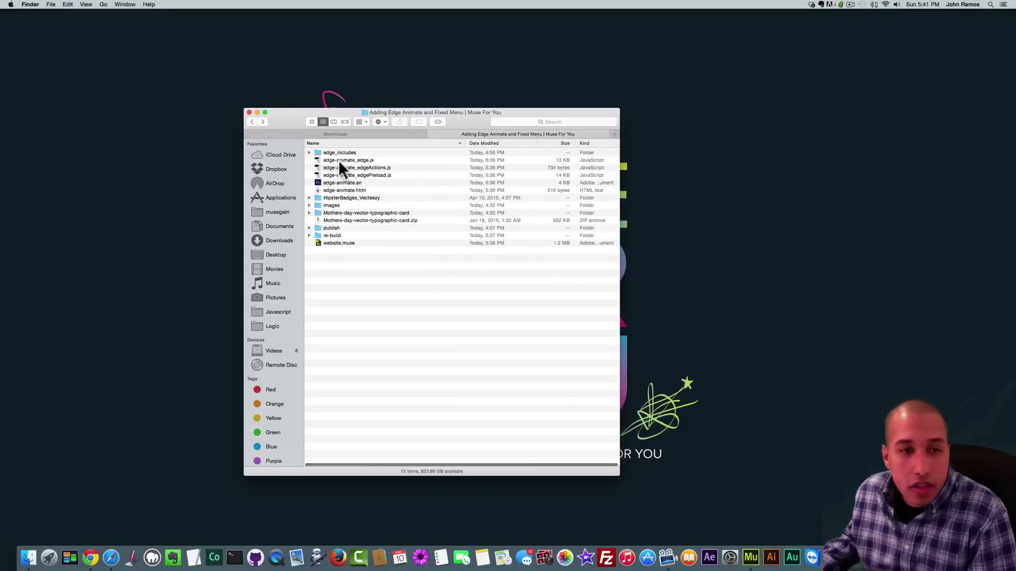
Open mother_09.ai from the Mothers-day-vector-typographic-card folder in Illustrator
{"action": "left_click", "coordinate": [339, 213]}
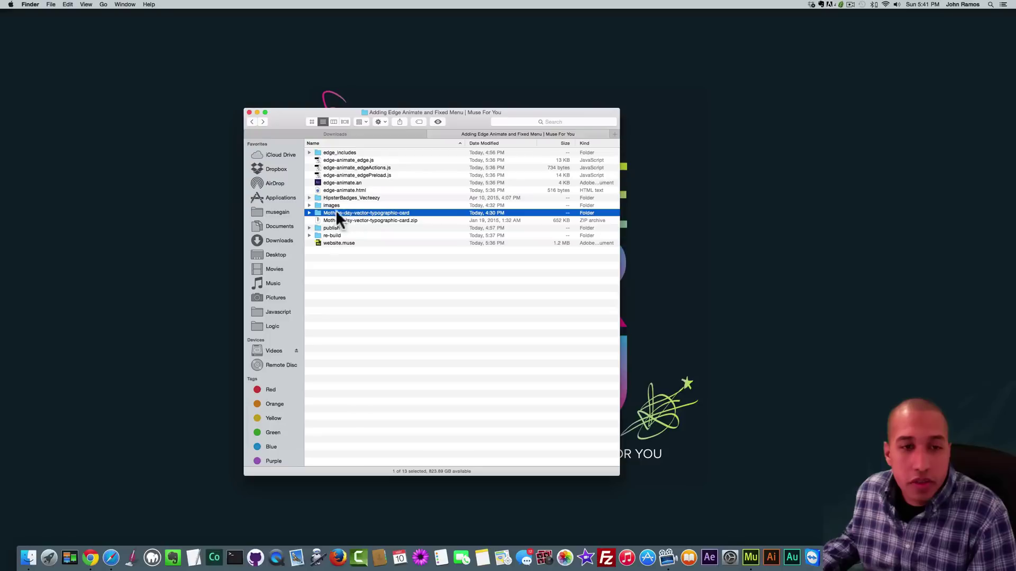
{"action": "double_click", "coordinate": [355, 211]}
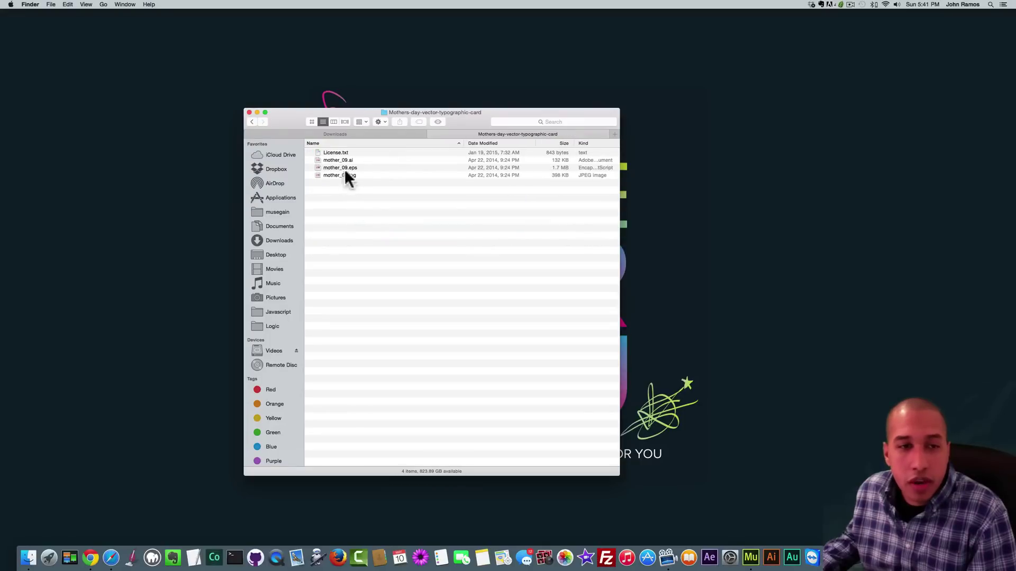
{"action": "left_click", "coordinate": [336, 158]}
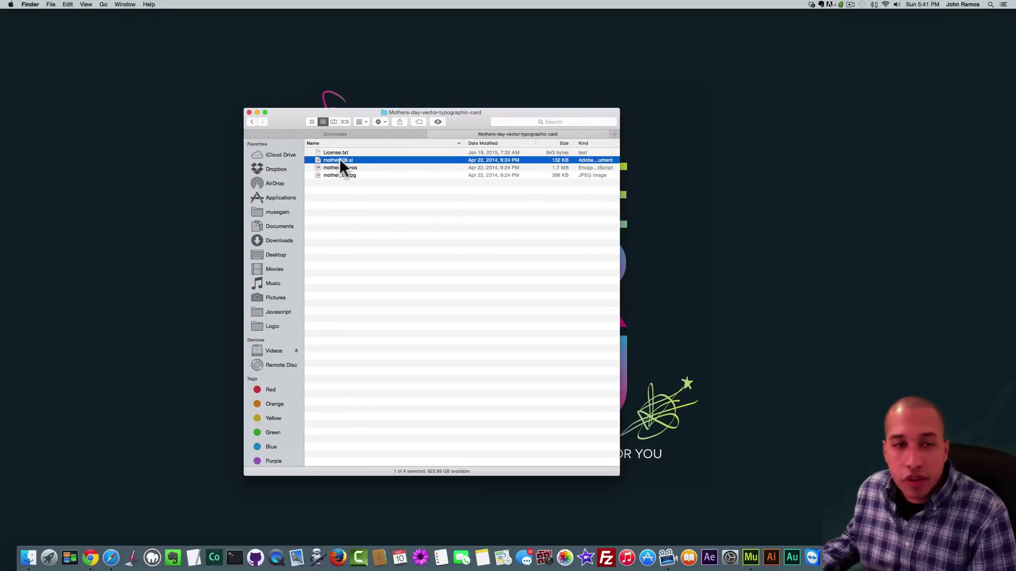
{"action": "double_click", "coordinate": [332, 158]}
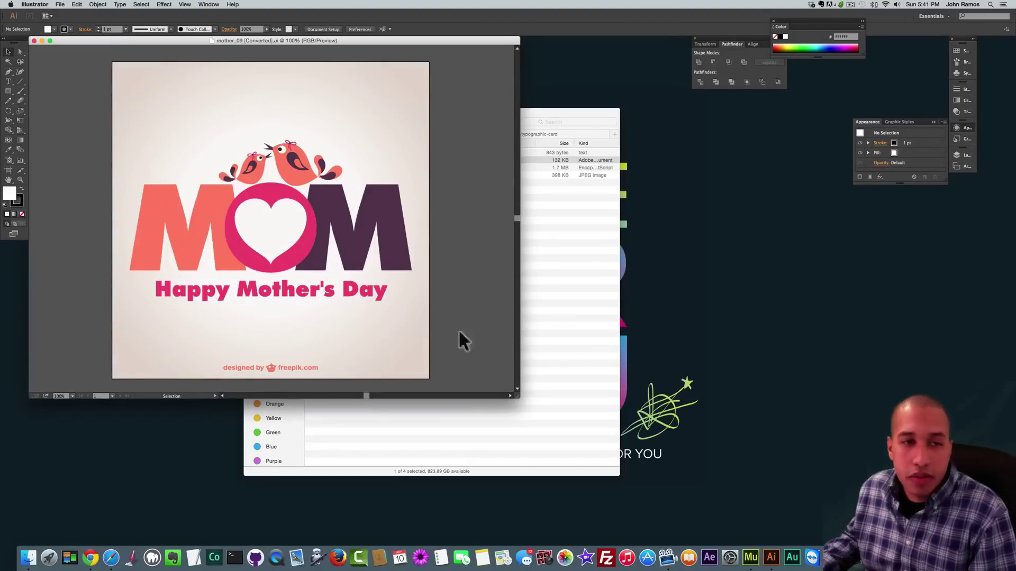
Enlarge the document window, then select and copy the grouped MOM artwork with the birds and the Happy Mother's Day text
{"action": "left_click_drag", "start_coordinate": [516, 396], "coordinate": [616, 441]}
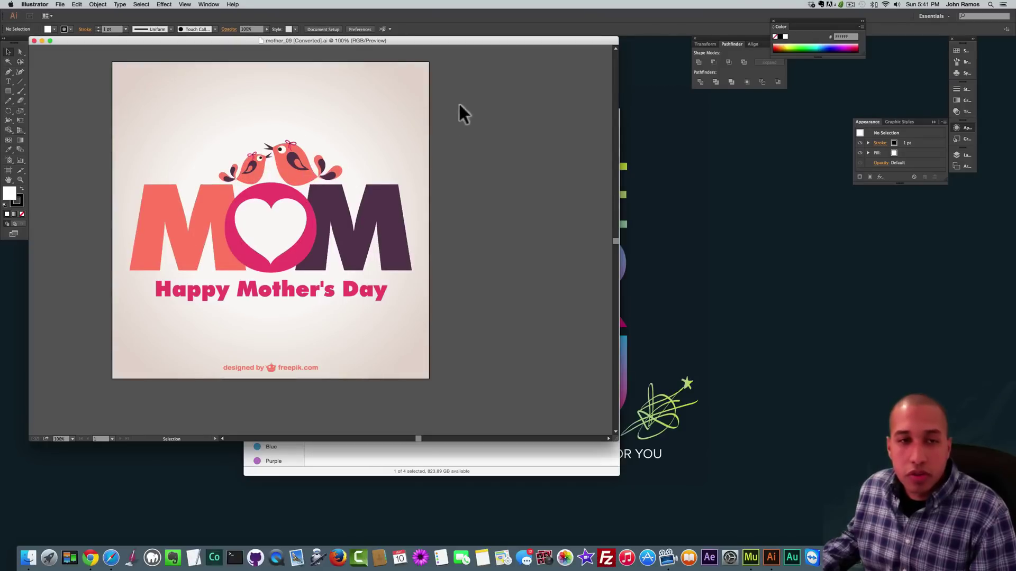
{"action": "key", "text": "super+a"}
{"action": "left_click", "coordinate": [450, 245]}
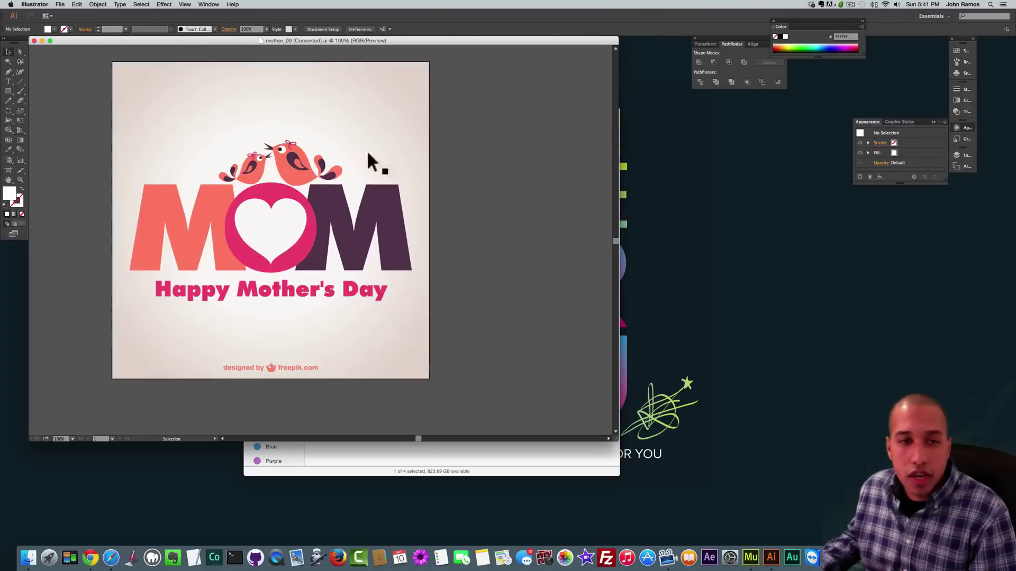
{"action": "key", "text": "super+a"}
{"action": "left_click", "coordinate": [487, 198]}
{"action": "left_click", "coordinate": [329, 201]}
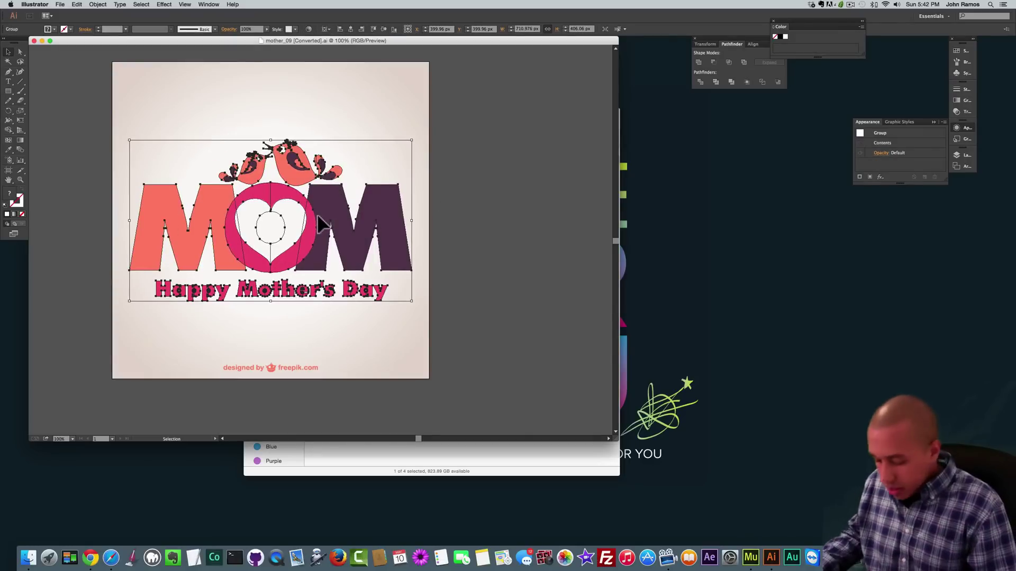
{"action": "key", "text": "super"}
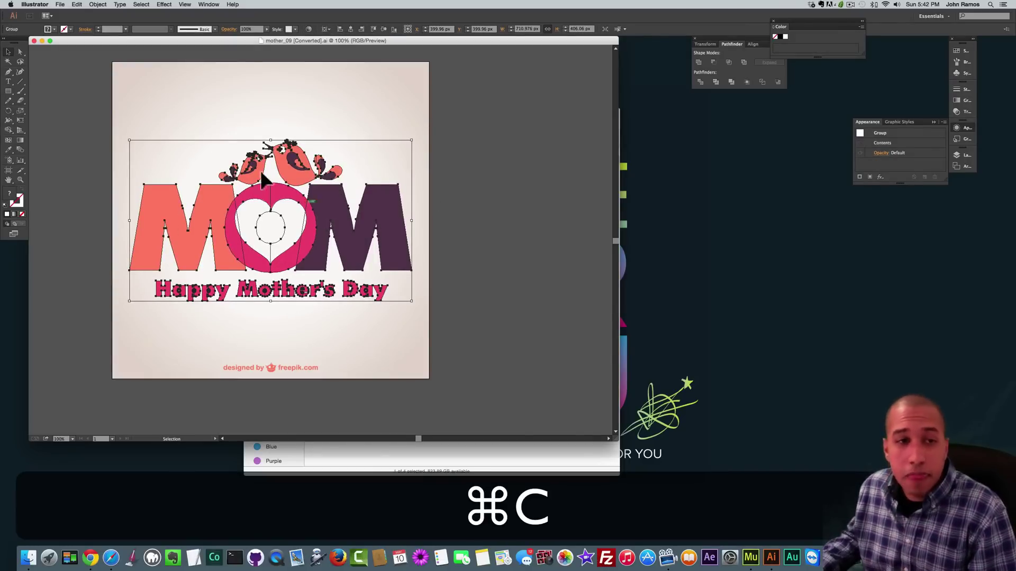
Create a new document 960 px wide and 750 px high
{"action": "left_click", "coordinate": [59, 6]}
{"action": "left_click", "coordinate": [62, 12]}
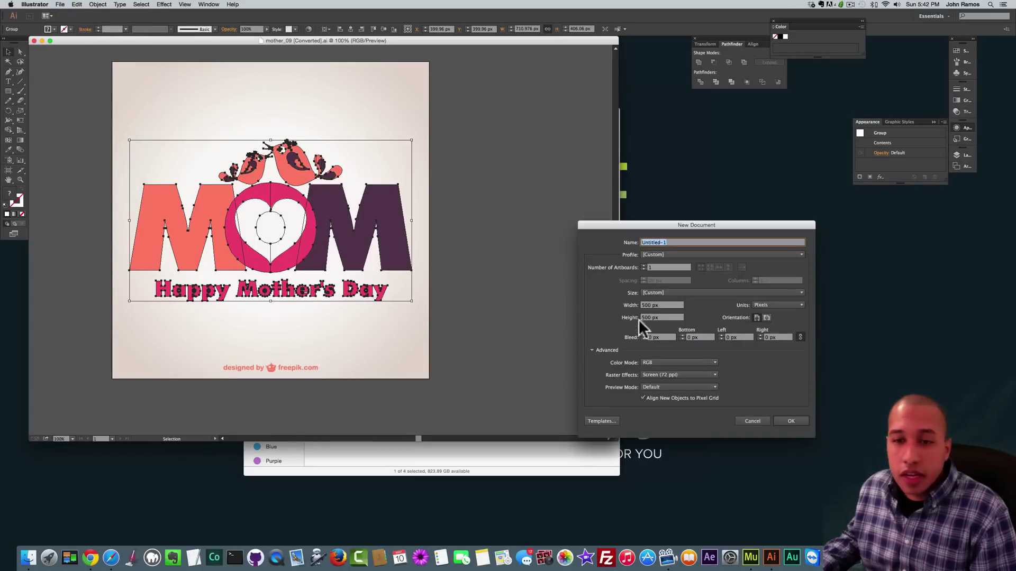
{"action": "double_click", "coordinate": [649, 305]}
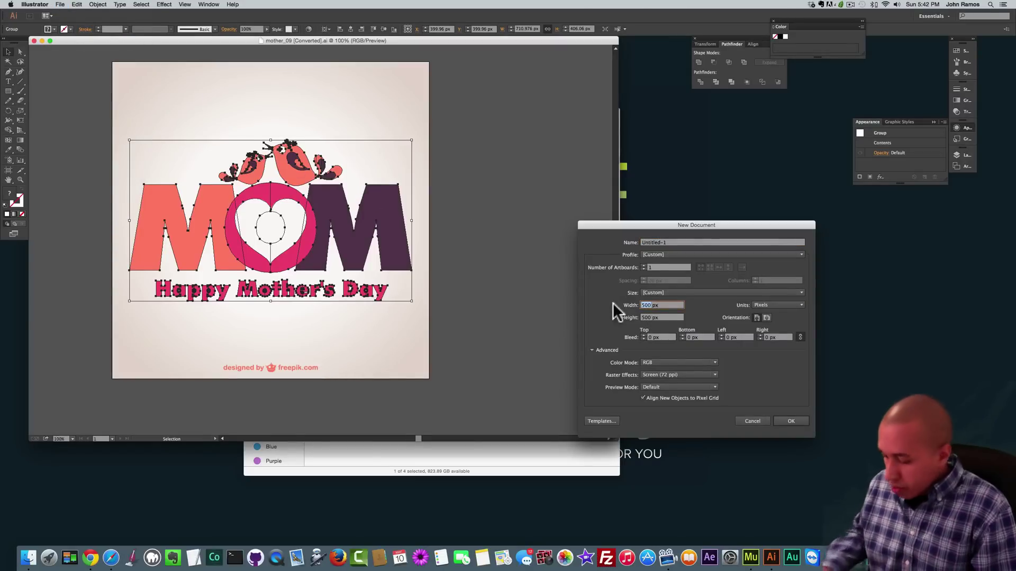
{"action": "type", "text": "960"}
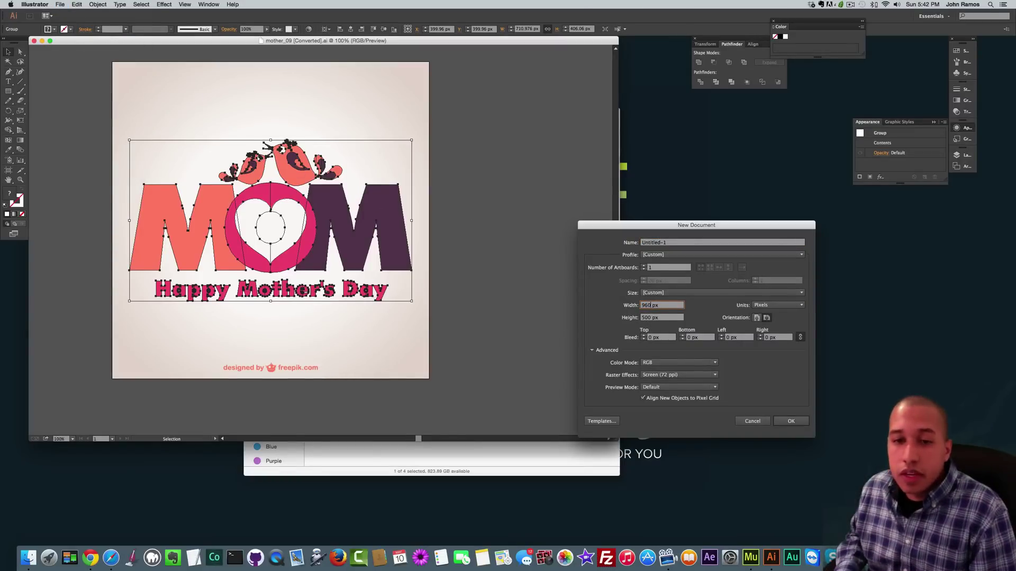
{"action": "double_click", "coordinate": [649, 318]}
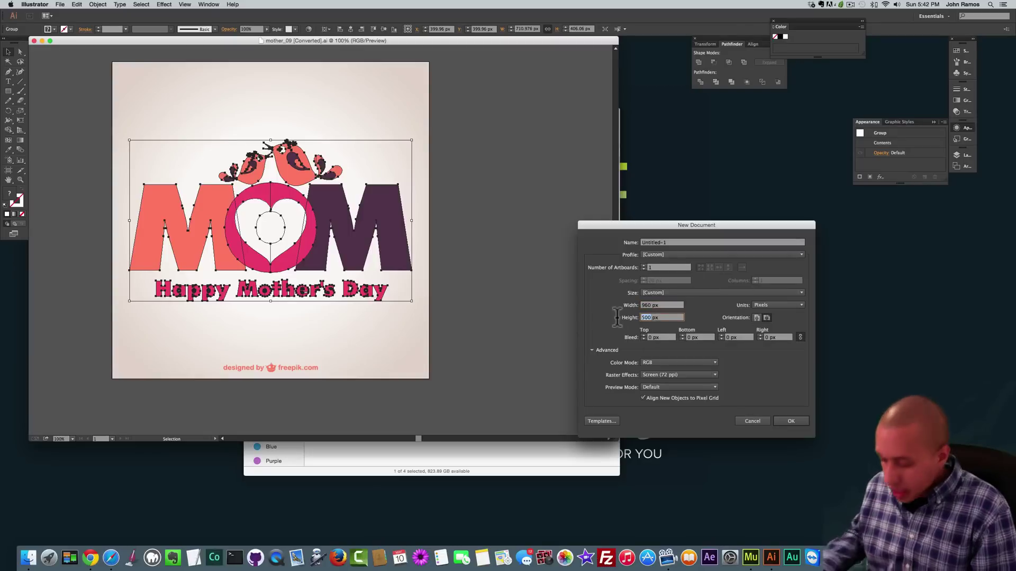
{"action": "type", "text": "750"}
{"action": "key", "text": "Return"}
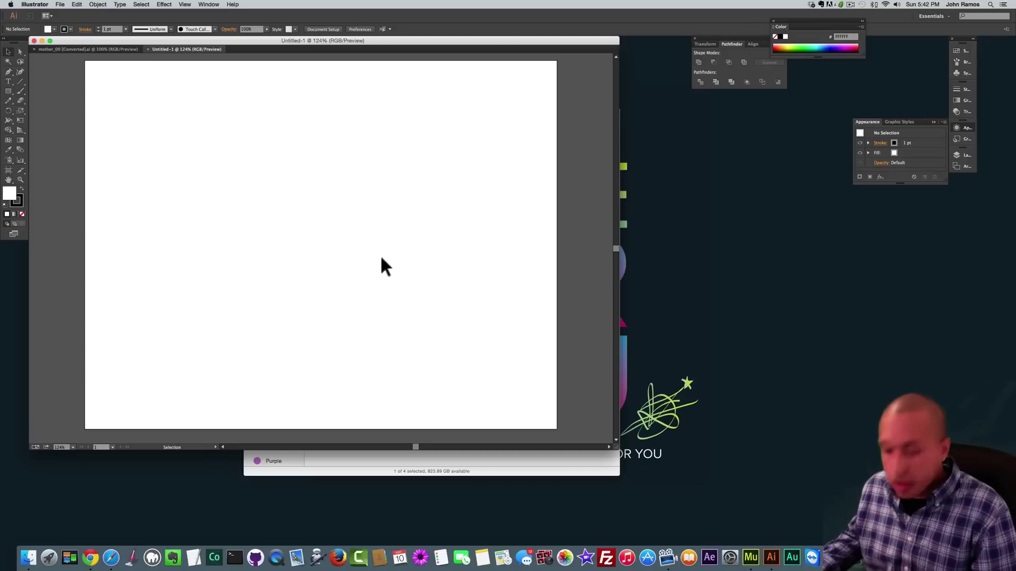
Copy the MOM artwork from mother_09 again and return to the blank 960 × 750 px document
{"action": "left_click", "coordinate": [119, 47]}
{"action": "key", "text": "super+c"}
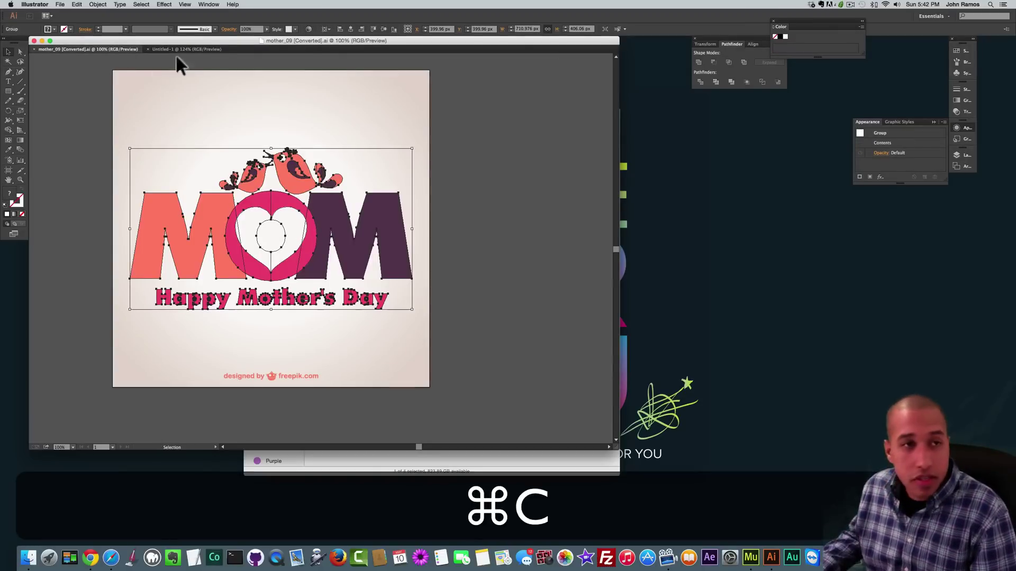
{"action": "left_click", "coordinate": [174, 48]}
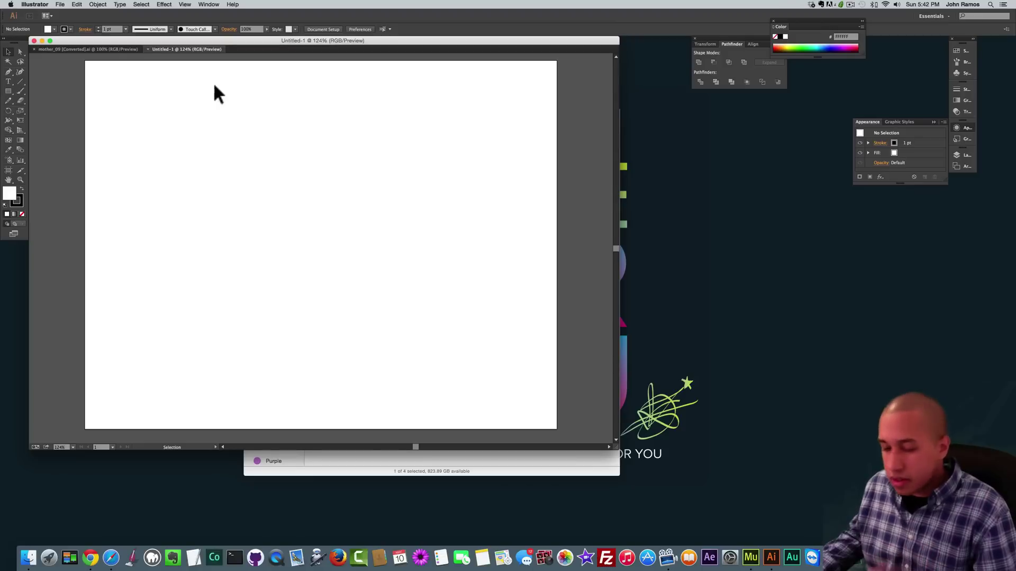
Create another new document of 500 × 500 px and paste the MOM artwork into it
{"action": "left_click", "coordinate": [60, 4]}
{"action": "left_click", "coordinate": [69, 13]}
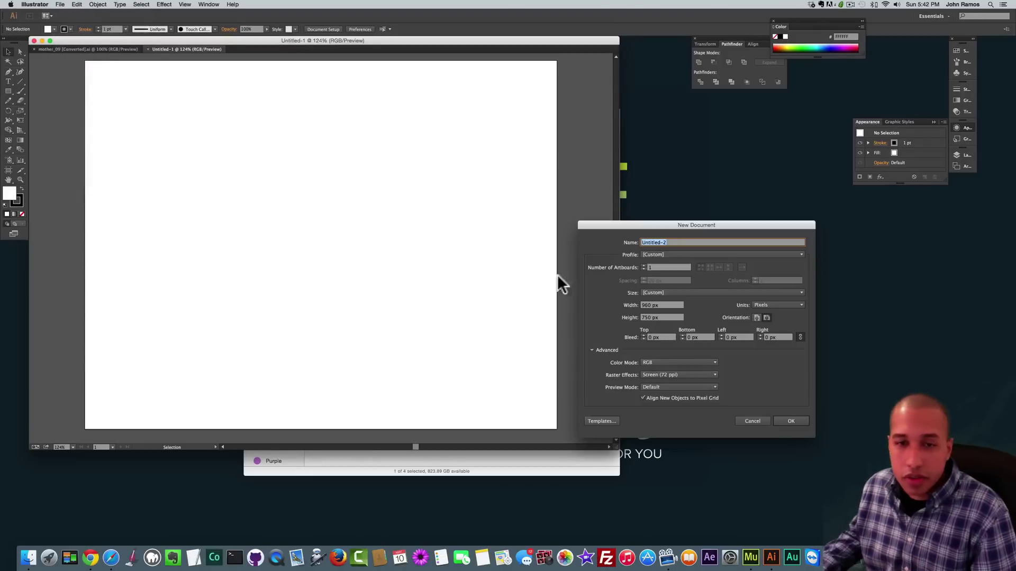
{"action": "double_click", "coordinate": [659, 305]}
{"action": "type", "text": "500"}
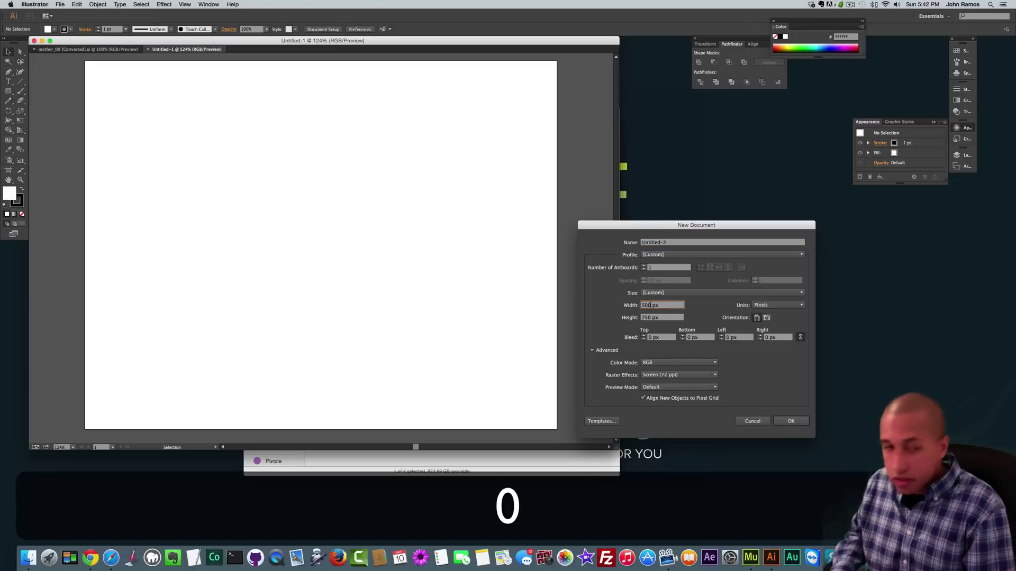
{"action": "double_click", "coordinate": [650, 316]}
{"action": "type", "text": "500"}
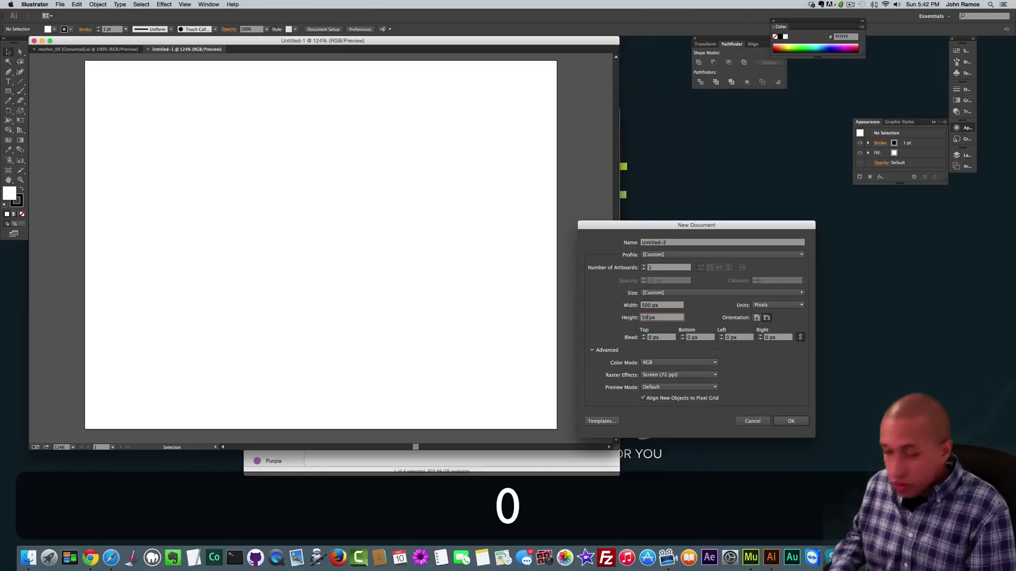
{"action": "key", "text": "Return"}
{"action": "key", "text": "super+v"}
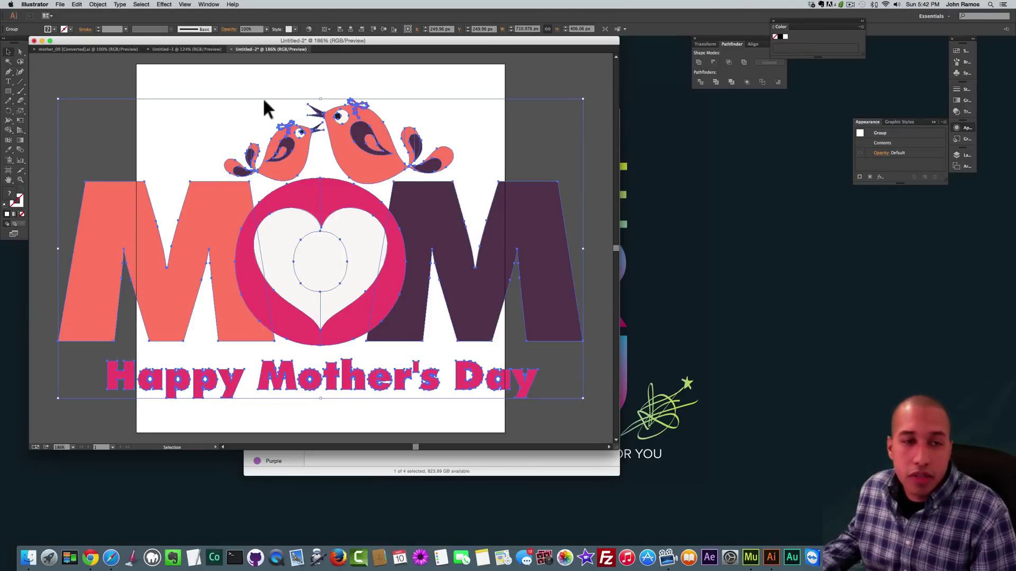
Fit the artboard to the bounds of the pasted MOM artwork
{"action": "left_click", "coordinate": [261, 88]}
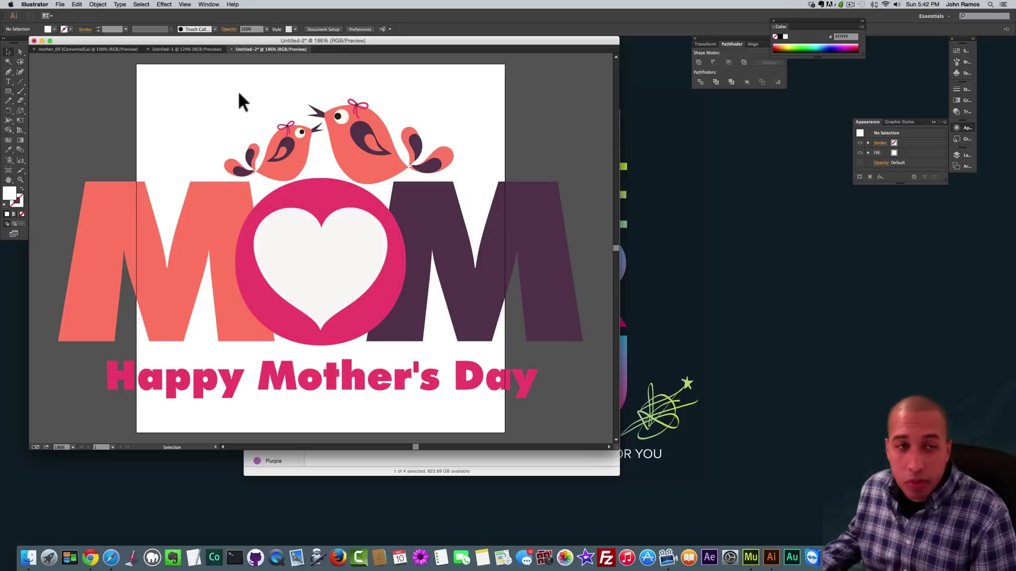
{"action": "left_click", "coordinate": [99, 6]}
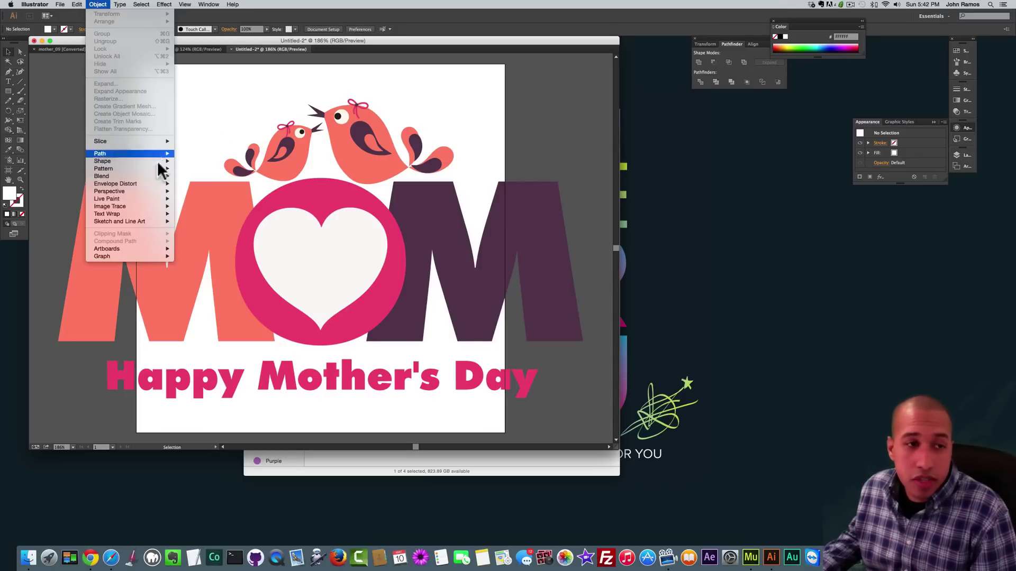
{"action": "mouse_move", "coordinate": [144, 249]}
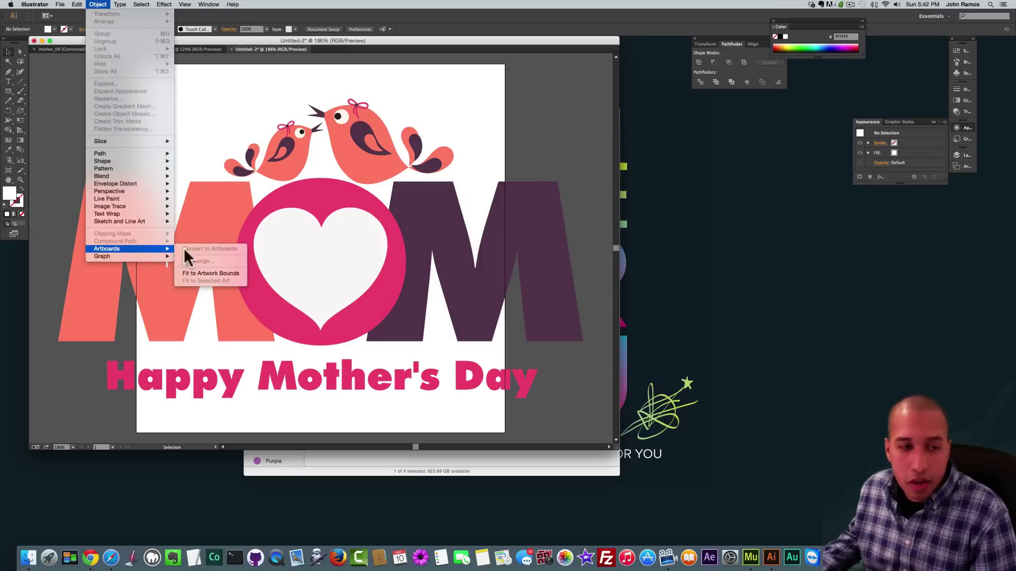
{"action": "left_click", "coordinate": [208, 272]}
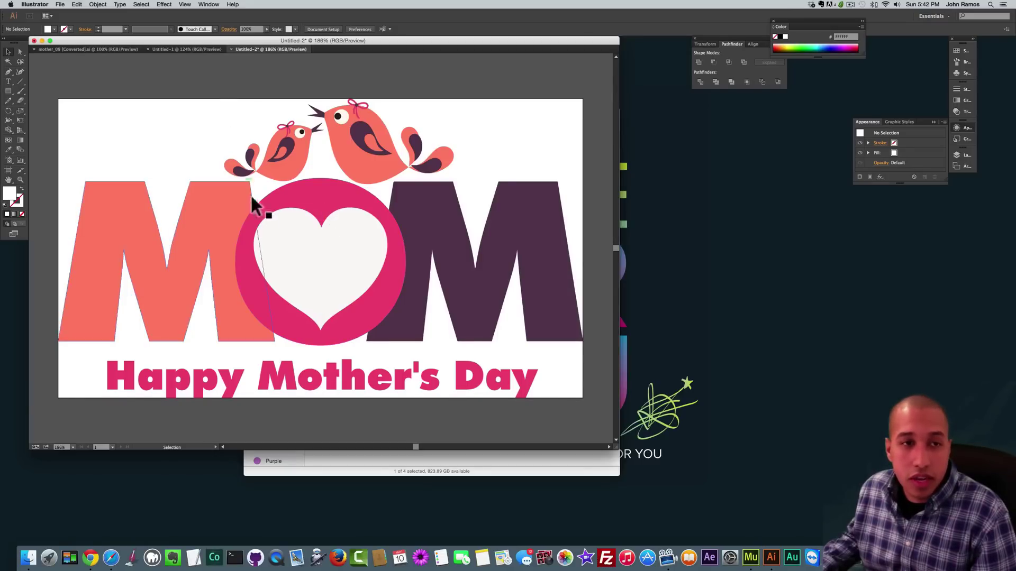
Examine how the birds, letters and heart are grouped by selecting and deselecting parts of the MOM artwork
{"action": "left_click", "coordinate": [238, 219]}
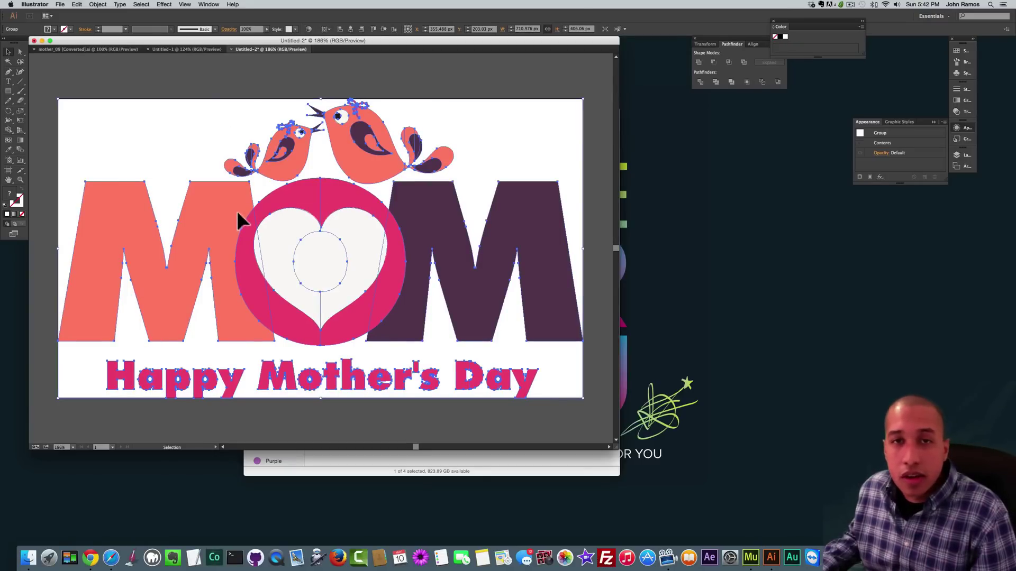
{"action": "left_click", "coordinate": [162, 65]}
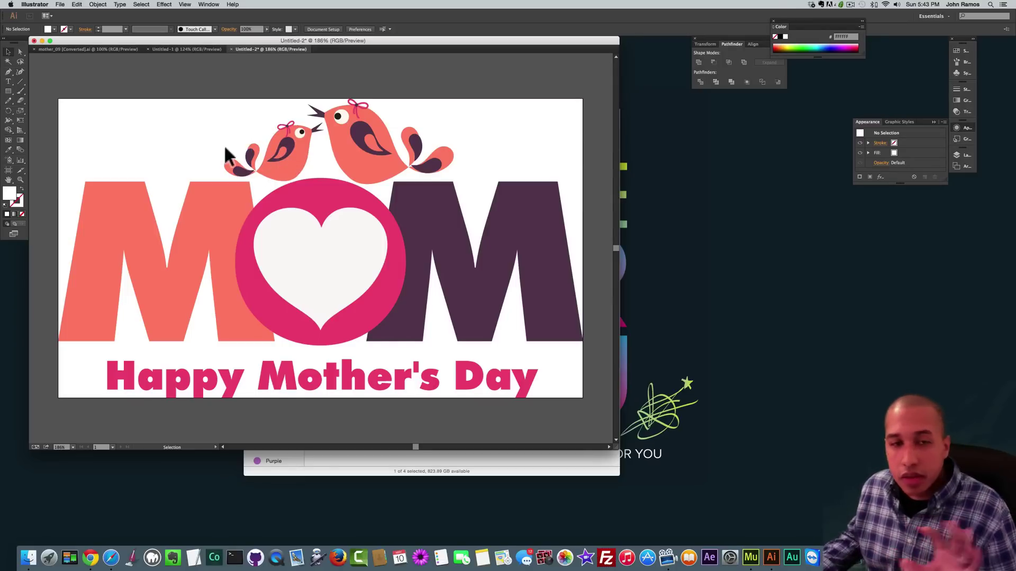
{"action": "left_click", "coordinate": [288, 143]}
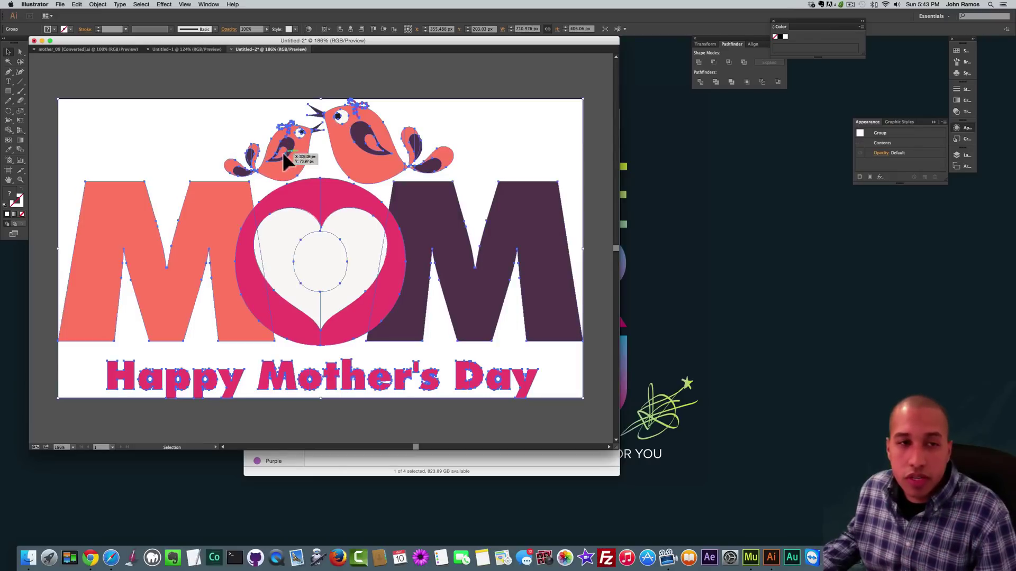
{"action": "left_click", "coordinate": [218, 127]}
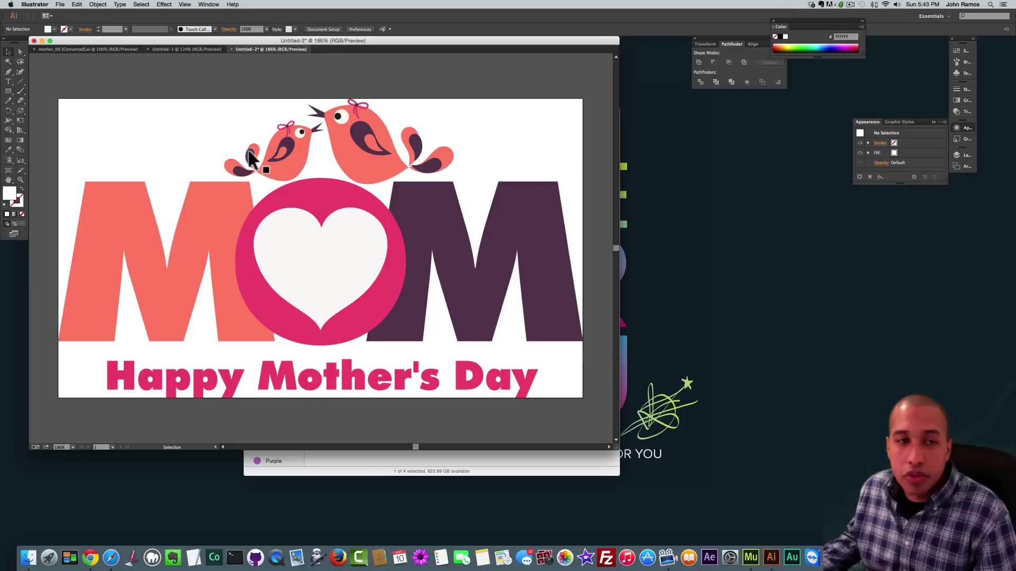
{"action": "left_click", "coordinate": [232, 158]}
{"action": "left_click", "coordinate": [229, 146]}
{"action": "left_click", "coordinate": [317, 263]}
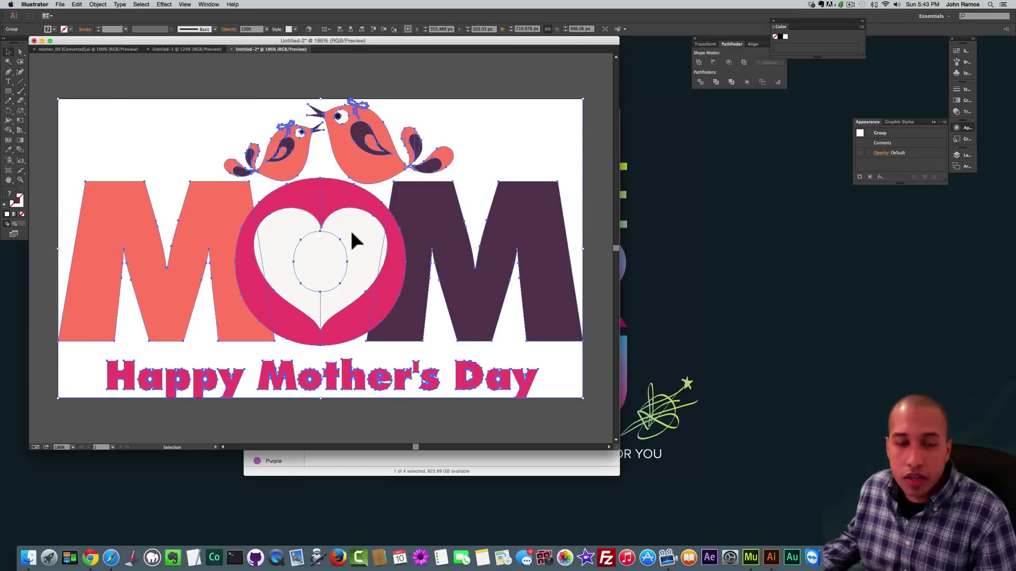
{"action": "left_click", "coordinate": [196, 357]}
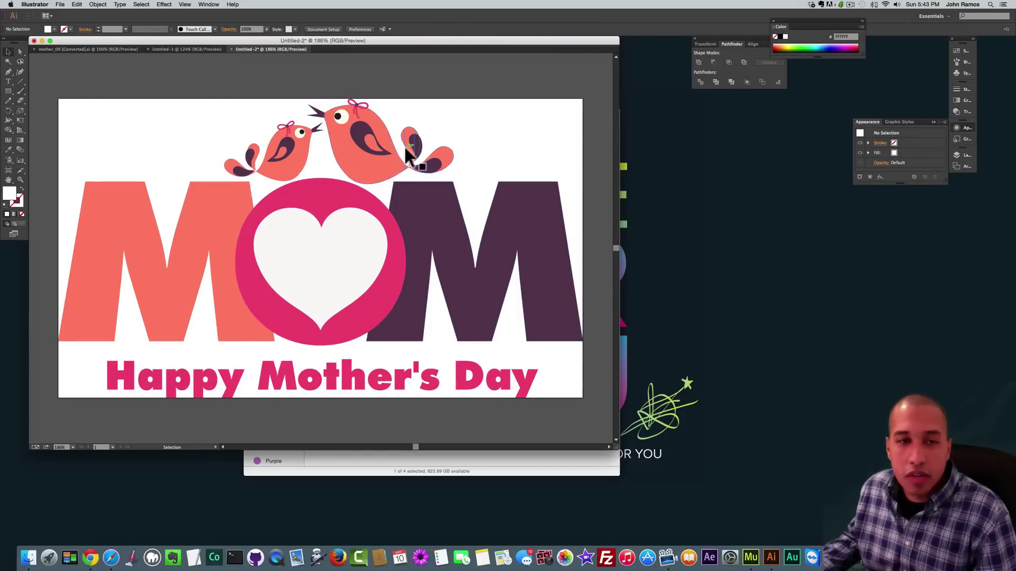
Ungroup the whole MOM artwork into its separate objects and deselect it
{"action": "left_click", "coordinate": [283, 167]}
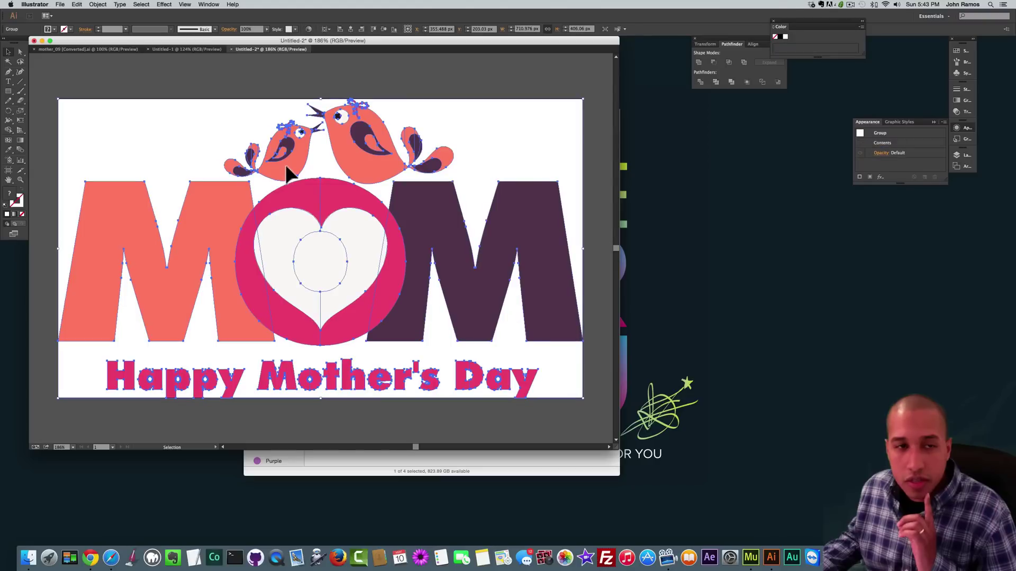
{"action": "right_click", "coordinate": [285, 167]}
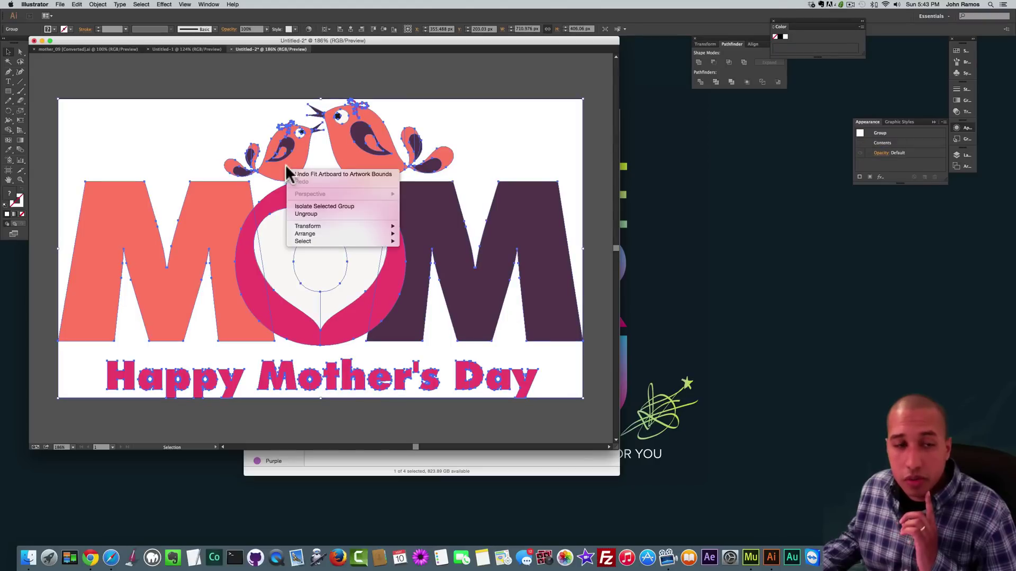
{"action": "left_click", "coordinate": [308, 213]}
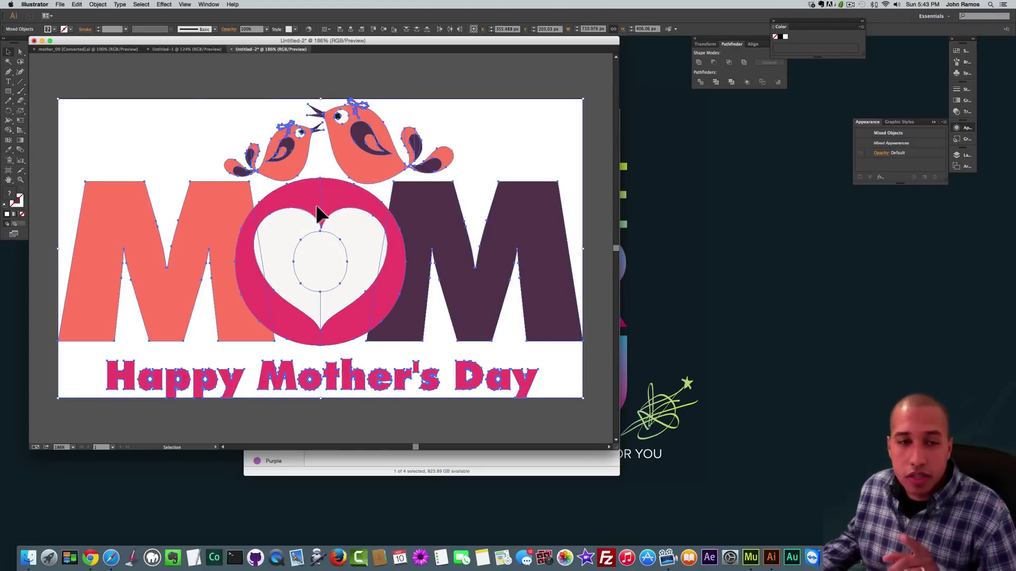
{"action": "left_click", "coordinate": [268, 146]}
Ungroup the small bird above the letter O after checking that it selects separately from the heart circle
{"action": "left_click", "coordinate": [294, 164]}
{"action": "right_click", "coordinate": [293, 165]}
{"action": "left_click", "coordinate": [217, 141]}
{"action": "left_click", "coordinate": [196, 170]}
{"action": "left_click", "coordinate": [290, 171]}
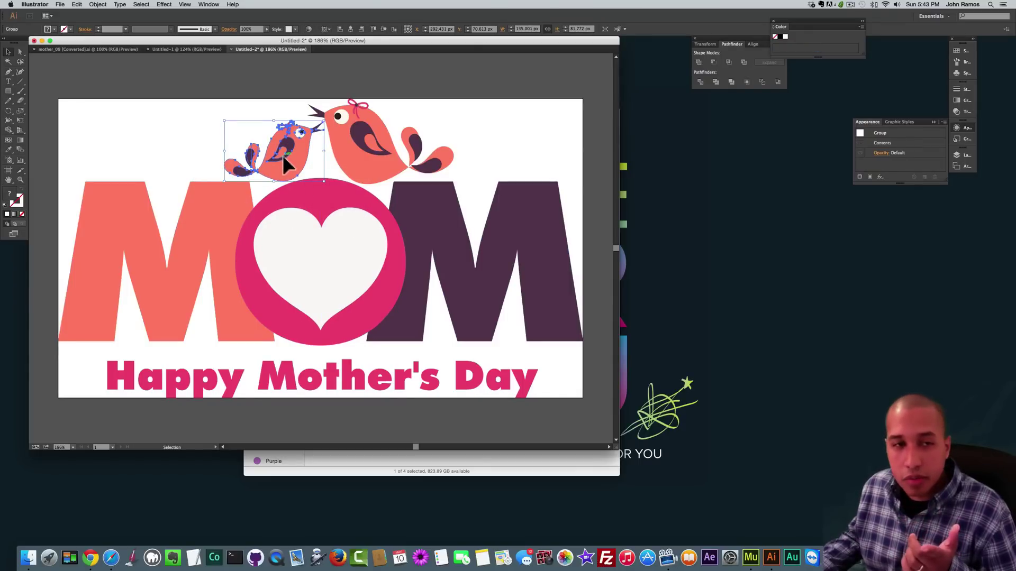
{"action": "left_click", "coordinate": [307, 189]}
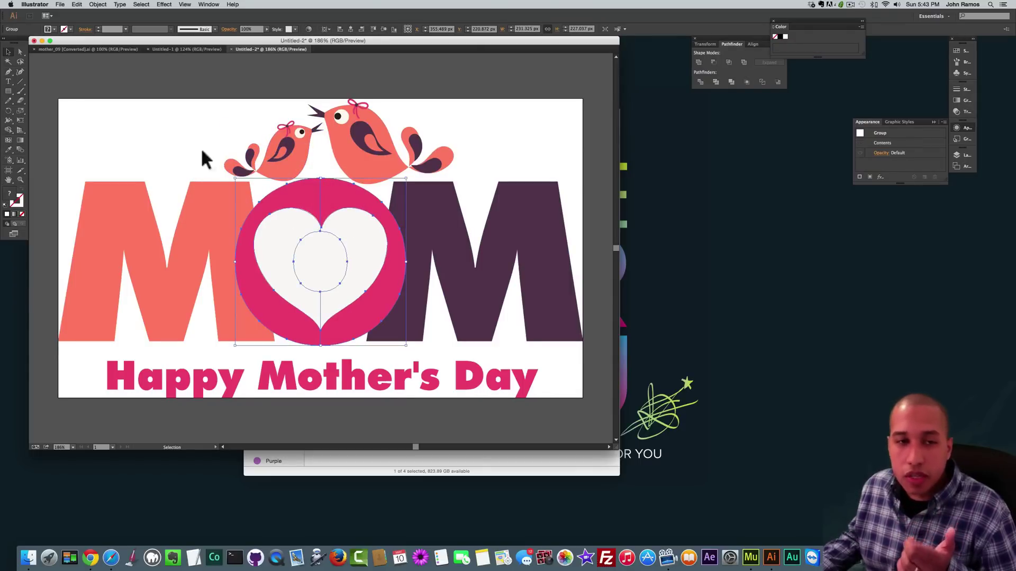
{"action": "left_click", "coordinate": [276, 170]}
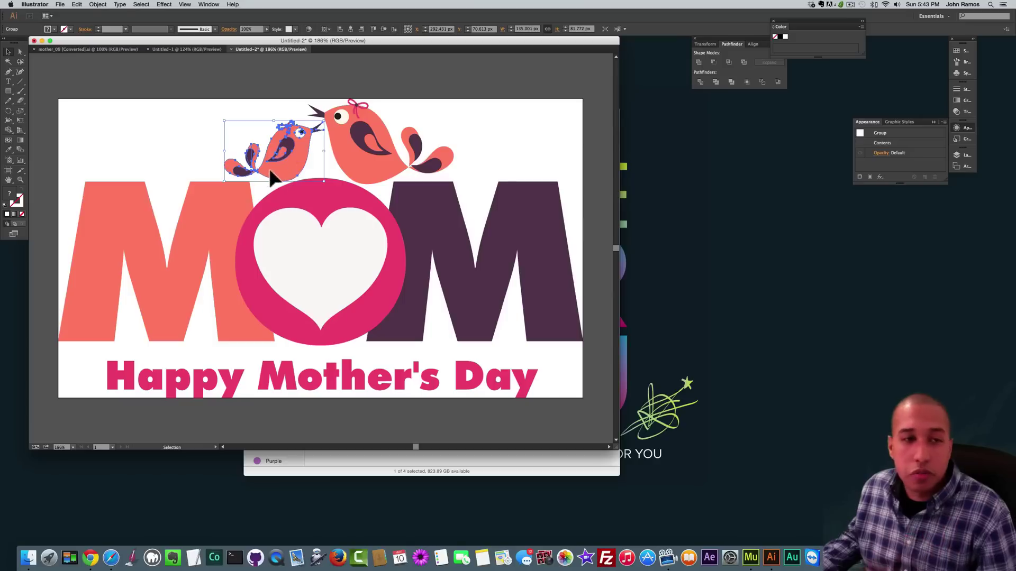
{"action": "right_click", "coordinate": [278, 169]}
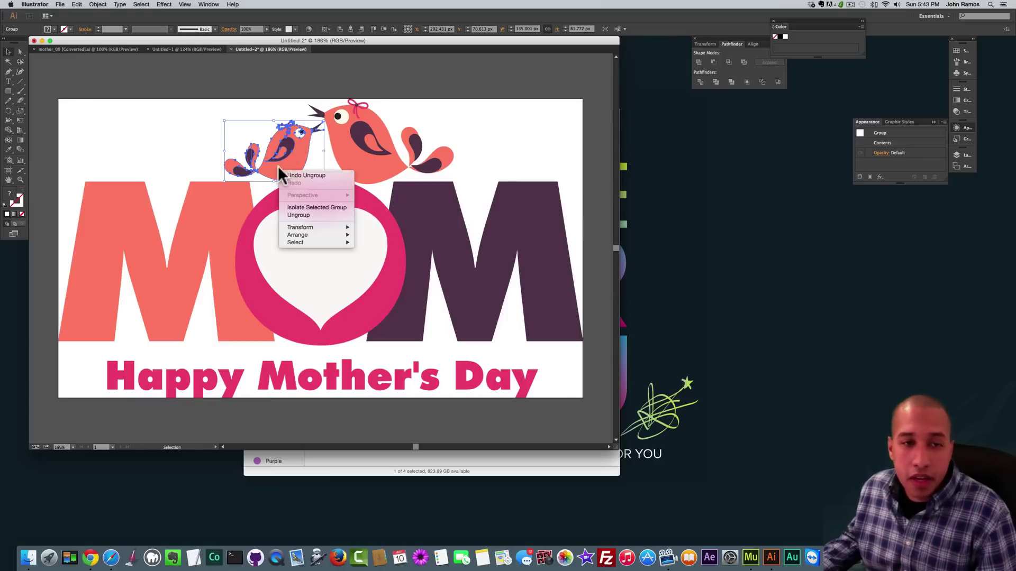
{"action": "left_click", "coordinate": [297, 214]}
Check whether the small bird's tail feathers can be selected separately from its body
{"action": "left_click", "coordinate": [249, 152]}
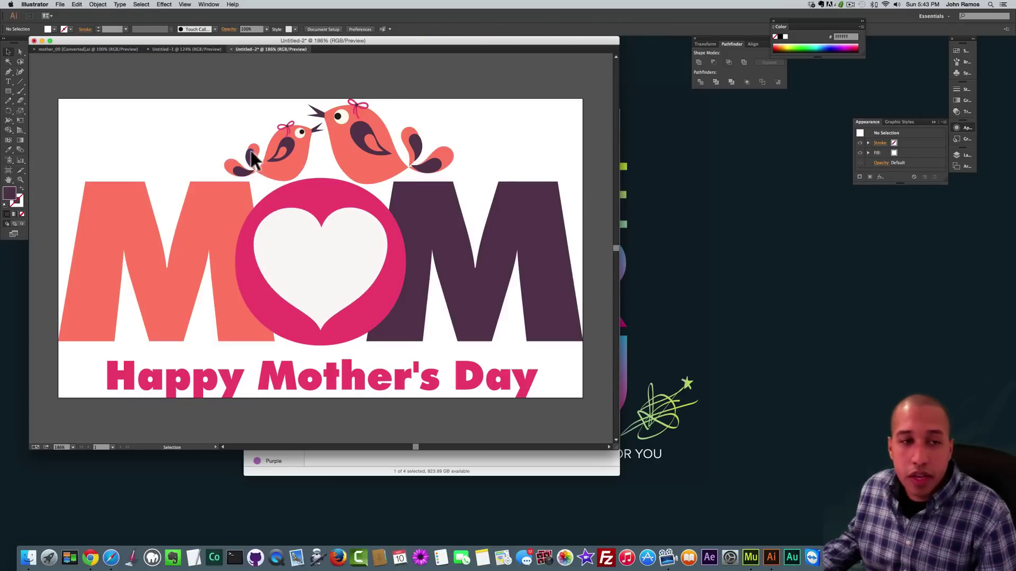
{"action": "left_click", "coordinate": [255, 147]}
{"action": "left_click", "coordinate": [204, 135]}
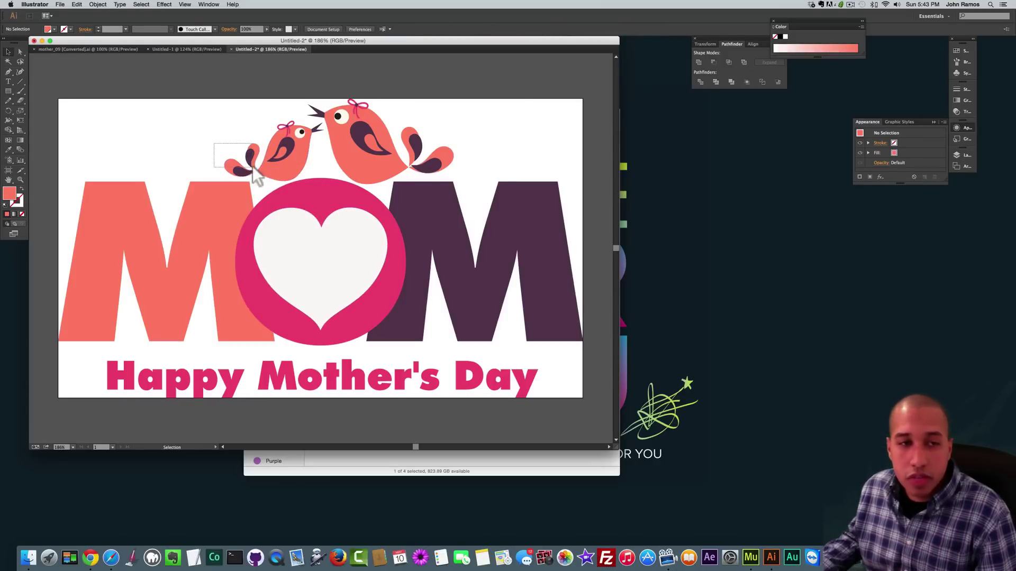
{"action": "left_click_drag", "start_coordinate": [252, 166], "coordinate": [253, 170]}
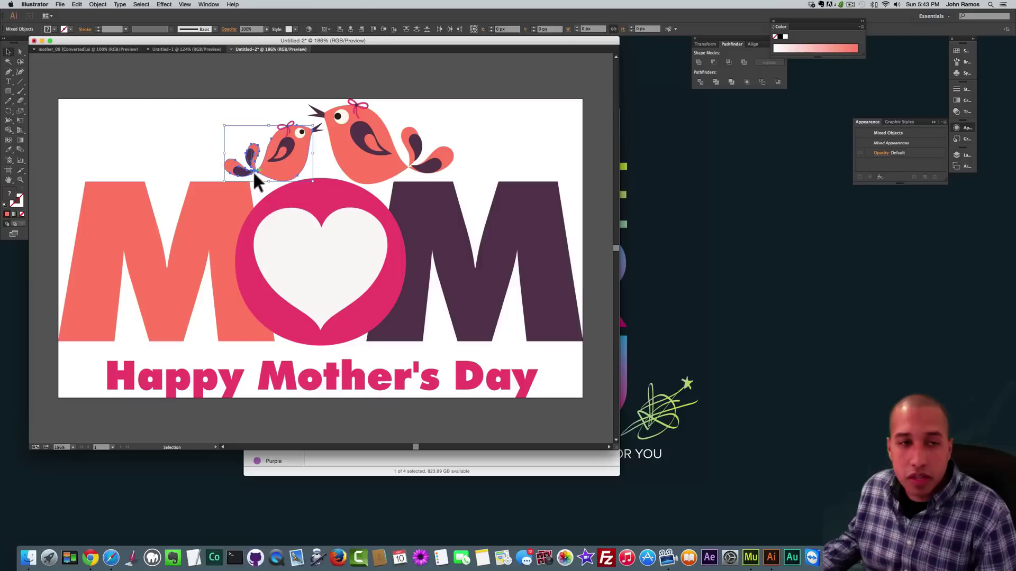
{"action": "right_click", "coordinate": [280, 166]}
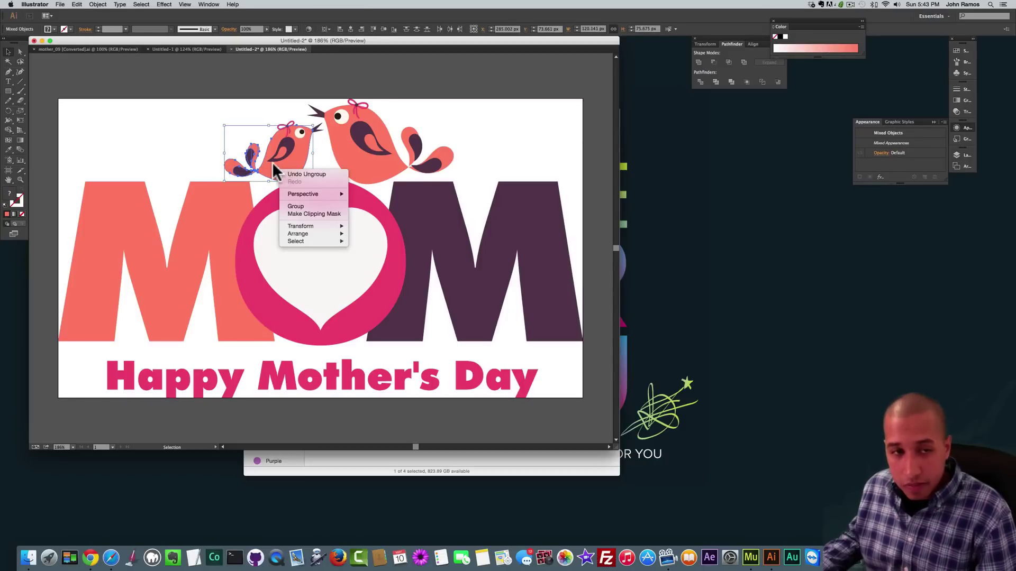
{"action": "left_click", "coordinate": [221, 166]}
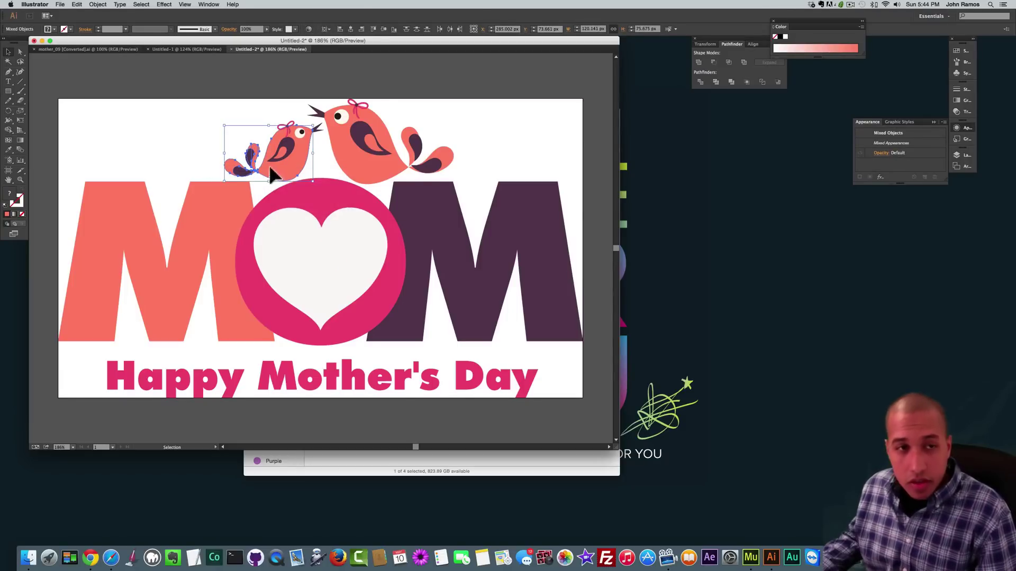
{"action": "left_click", "coordinate": [273, 174]}
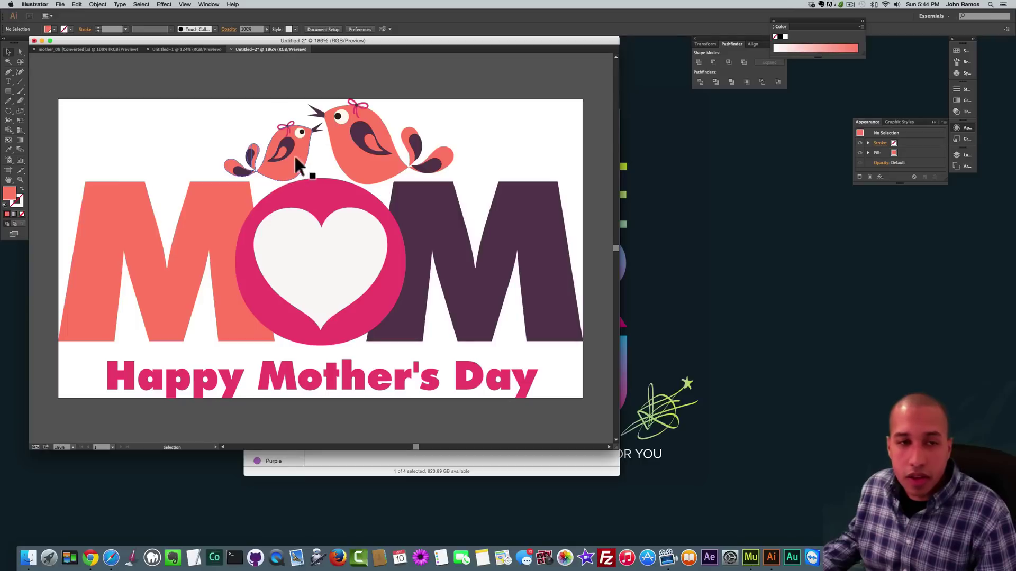
Ungroup the small bird's coral body and tail shapes
{"action": "left_click", "coordinate": [284, 167]}
{"action": "right_click", "coordinate": [283, 165]}
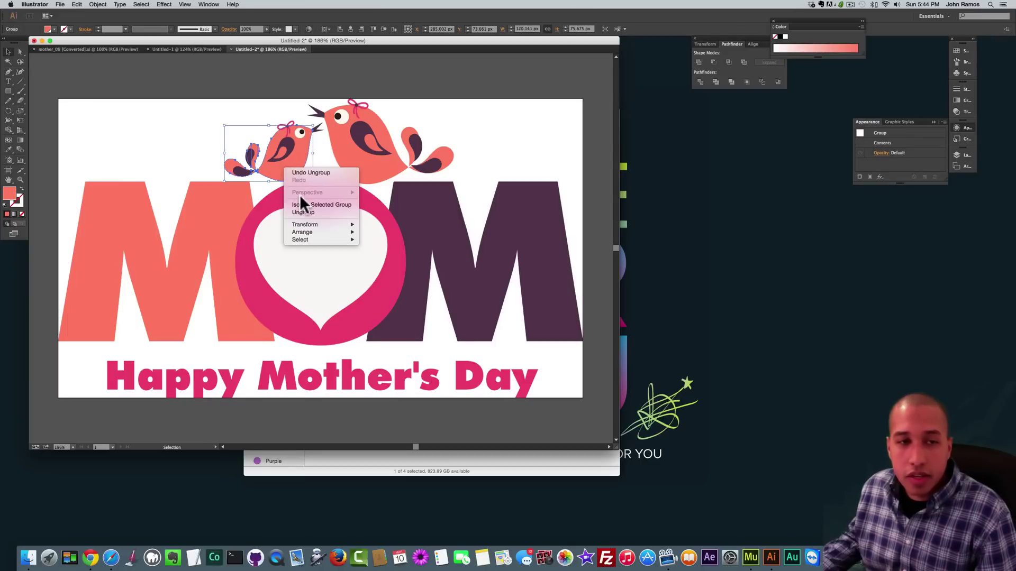
{"action": "left_click", "coordinate": [225, 157]}
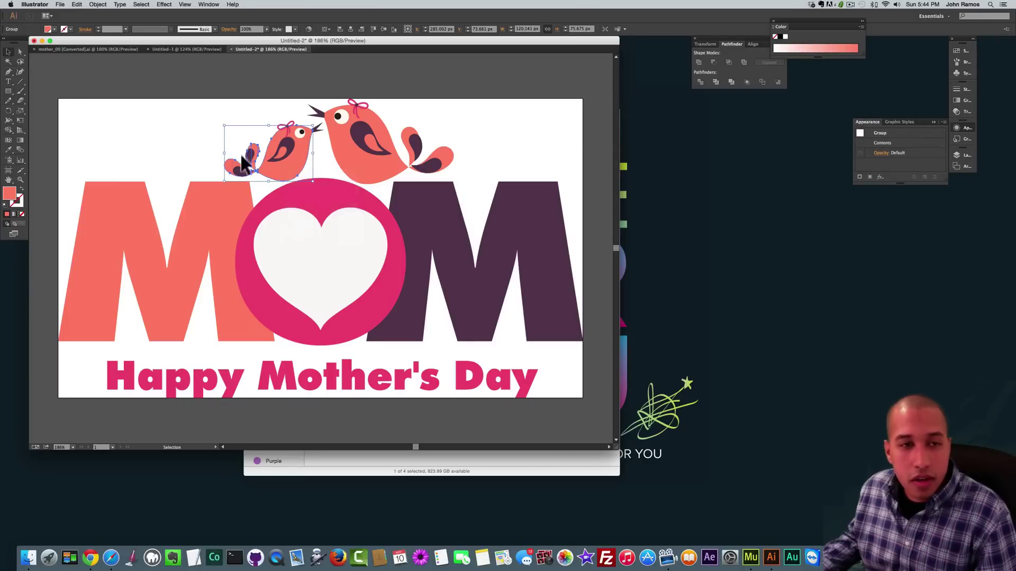
{"action": "left_click", "coordinate": [210, 150]}
{"action": "left_click", "coordinate": [245, 158]}
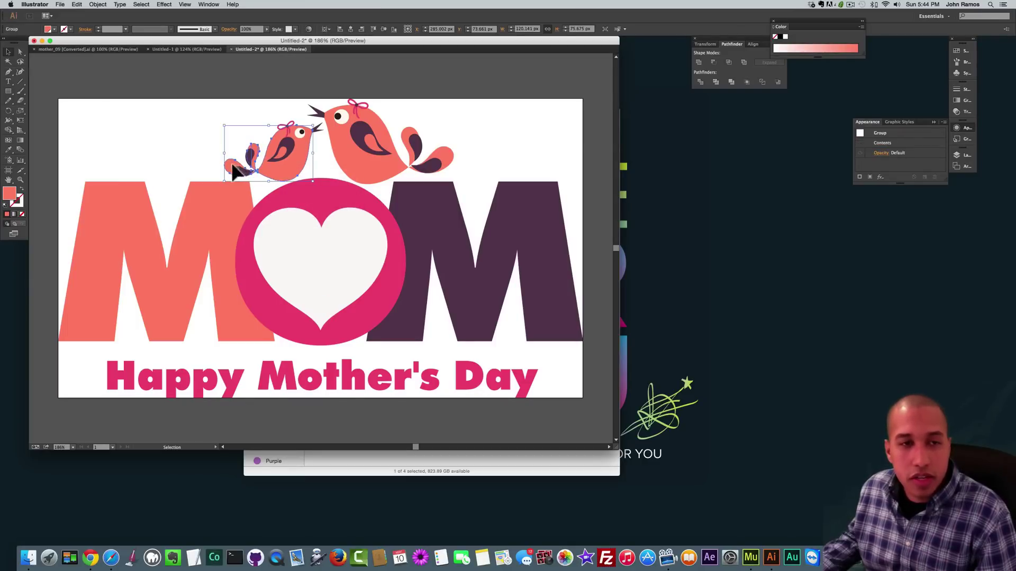
{"action": "right_click", "coordinate": [232, 166]}
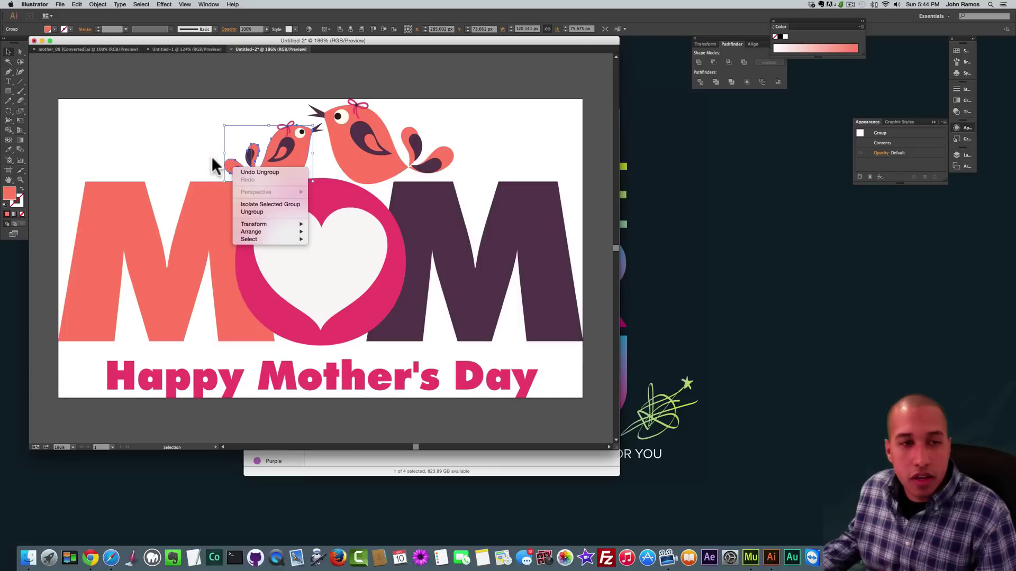
{"action": "left_click", "coordinate": [251, 211]}
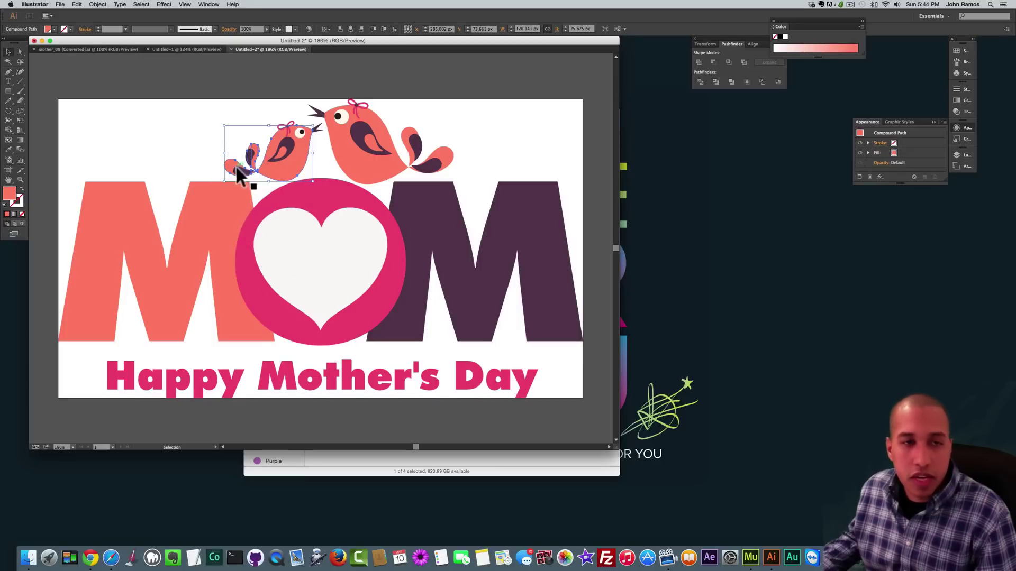
Release the compound path joining the small bird's coral body and tail, and select only the tail feathers
{"action": "right_click", "coordinate": [282, 171]}
{"action": "key", "text": "Escape"}
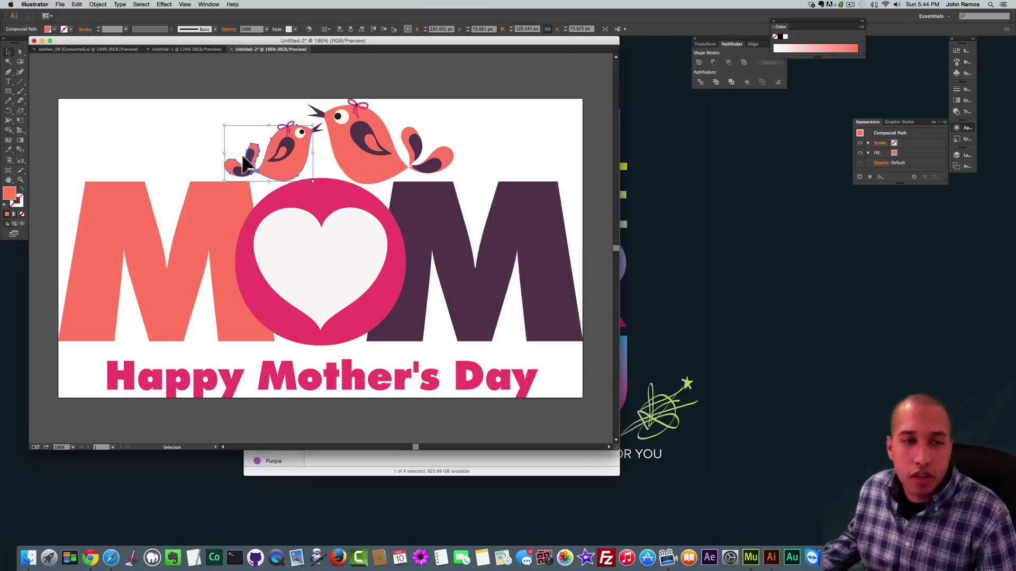
{"action": "right_click", "coordinate": [282, 169]}
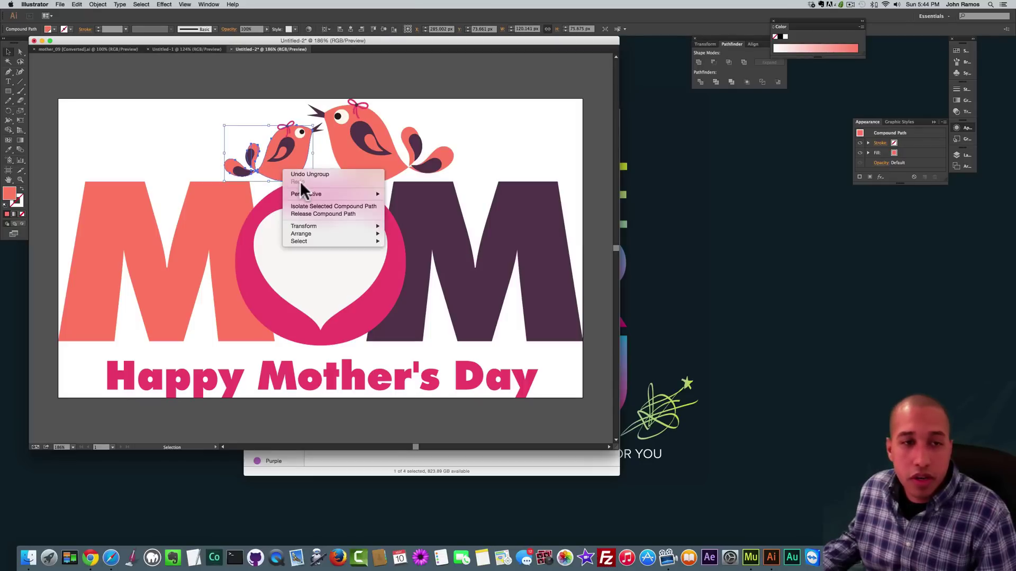
{"action": "left_click", "coordinate": [312, 214]}
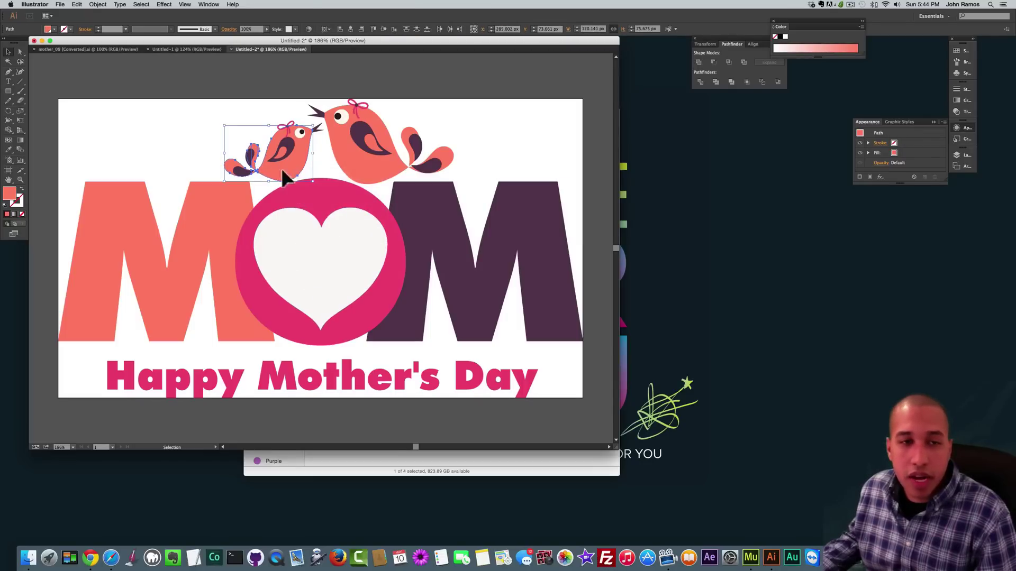
{"action": "left_click", "coordinate": [206, 132]}
{"action": "left_click_drag", "start_coordinate": [253, 177], "coordinate": [253, 178]}
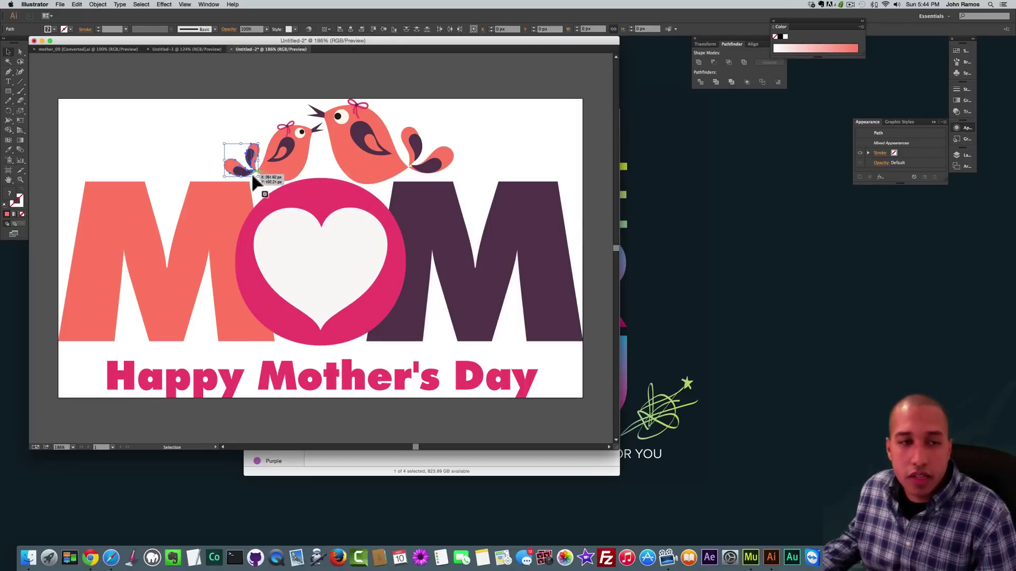
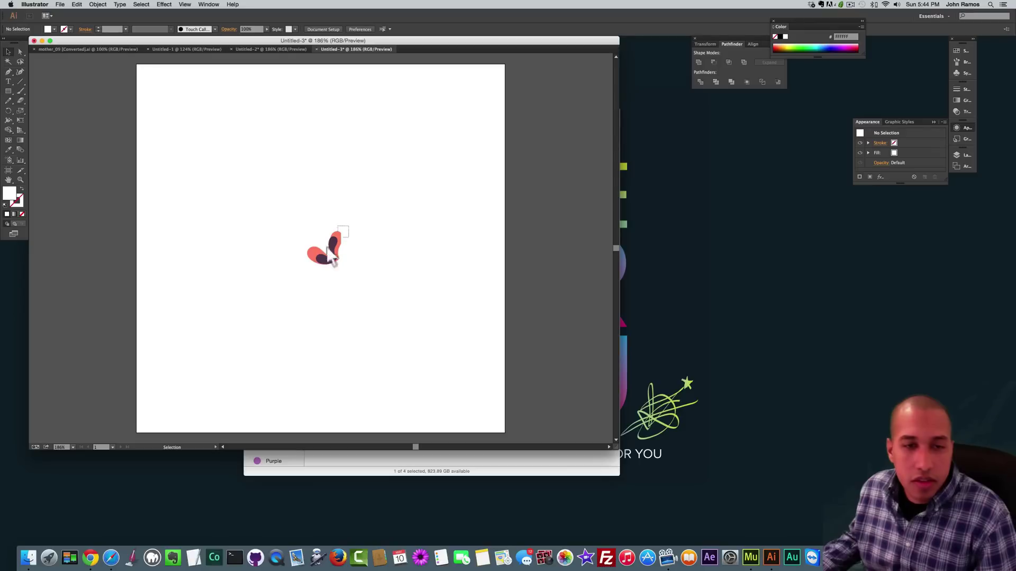
Delete the pasted tail feathers from Untitled-3 and return to the MOM artwork in Untitled-2
{"action": "left_click", "coordinate": [331, 256]}
{"action": "key", "text": "BackSpace"}
{"action": "left_click", "coordinate": [265, 49]}
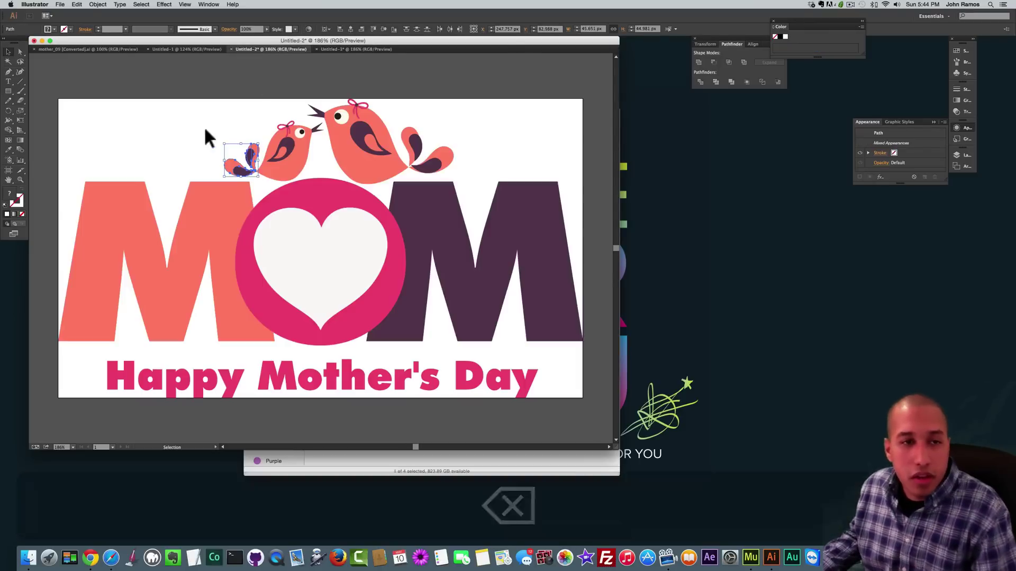
Copy the small bird's complete tail feathers without the body and paste them into Untitled-3
{"action": "left_click_drag", "start_coordinate": [206, 134], "coordinate": [244, 179]}
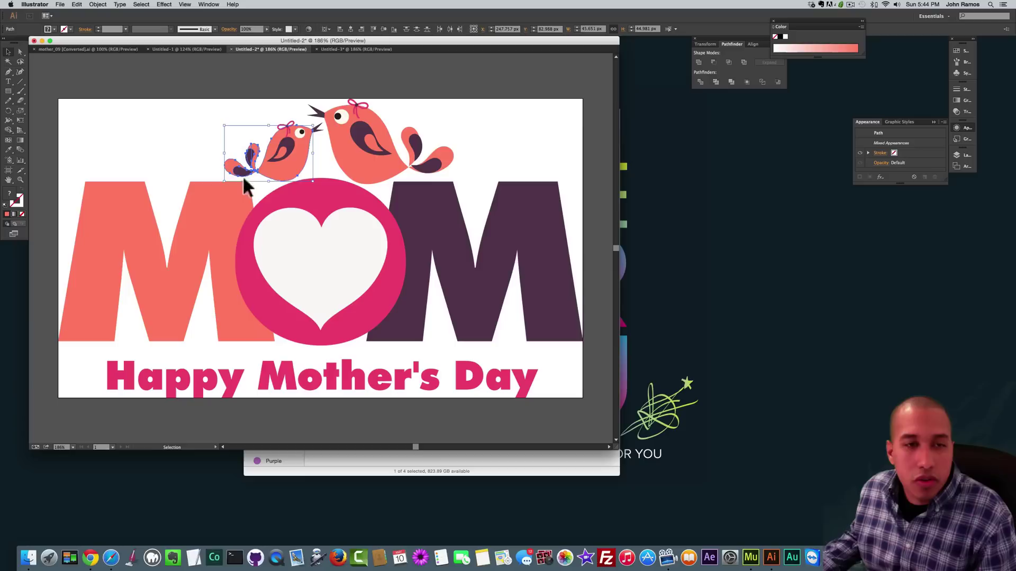
{"action": "left_click", "coordinate": [289, 171], "text": "shift"}
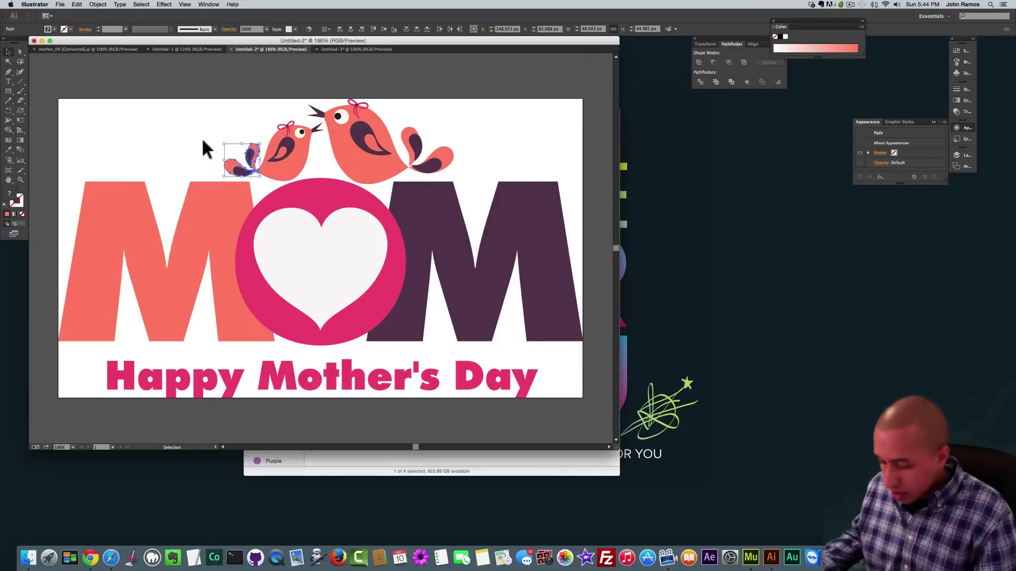
{"action": "key", "text": "super+c"}
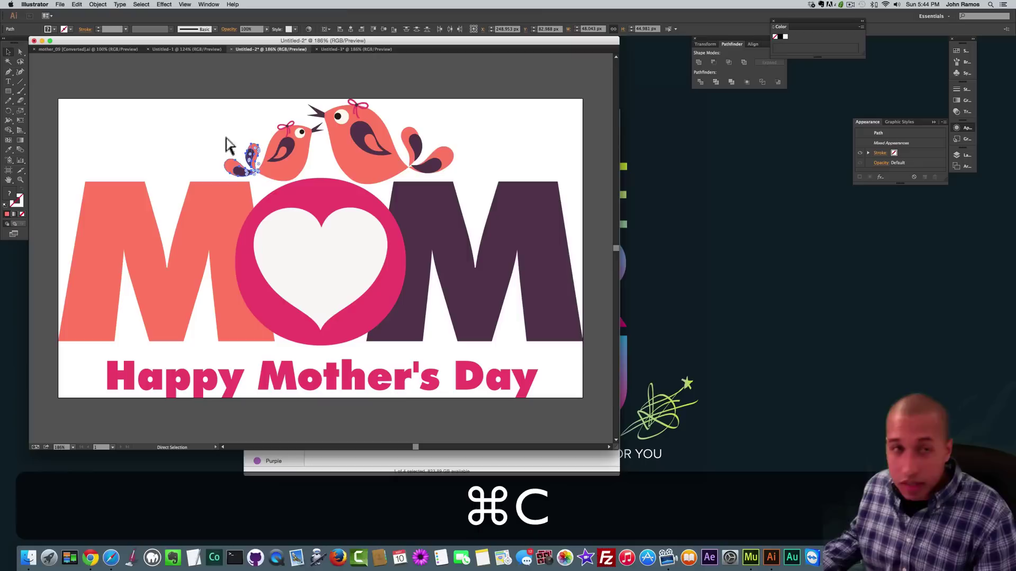
{"action": "left_click", "coordinate": [345, 48]}
{"action": "key", "text": "super+v"}
{"action": "left_click", "coordinate": [332, 197]}
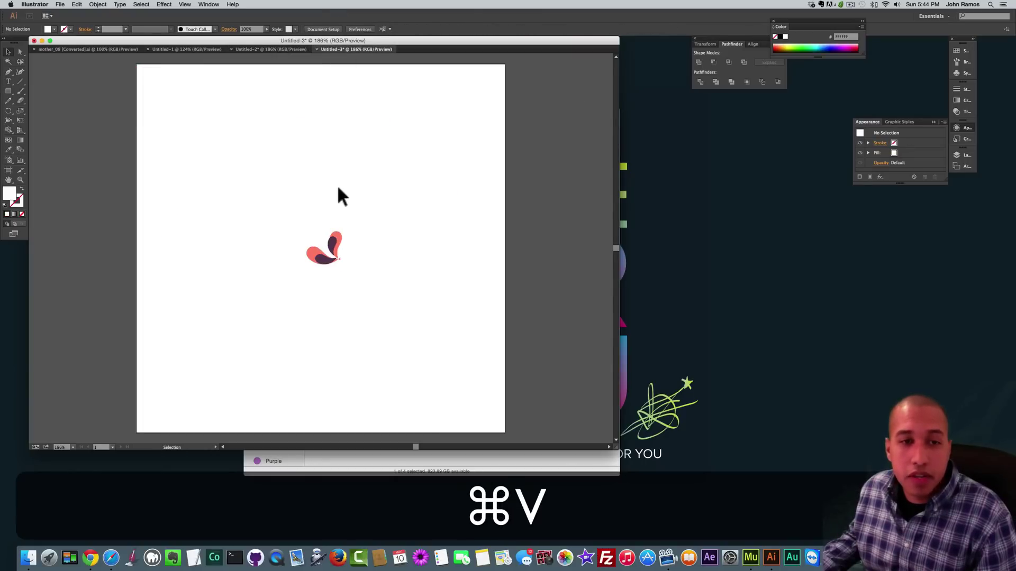
Fit the Untitled-3 artboard to the bounds of the pasted tail feathers
{"action": "left_click", "coordinate": [97, 4]}
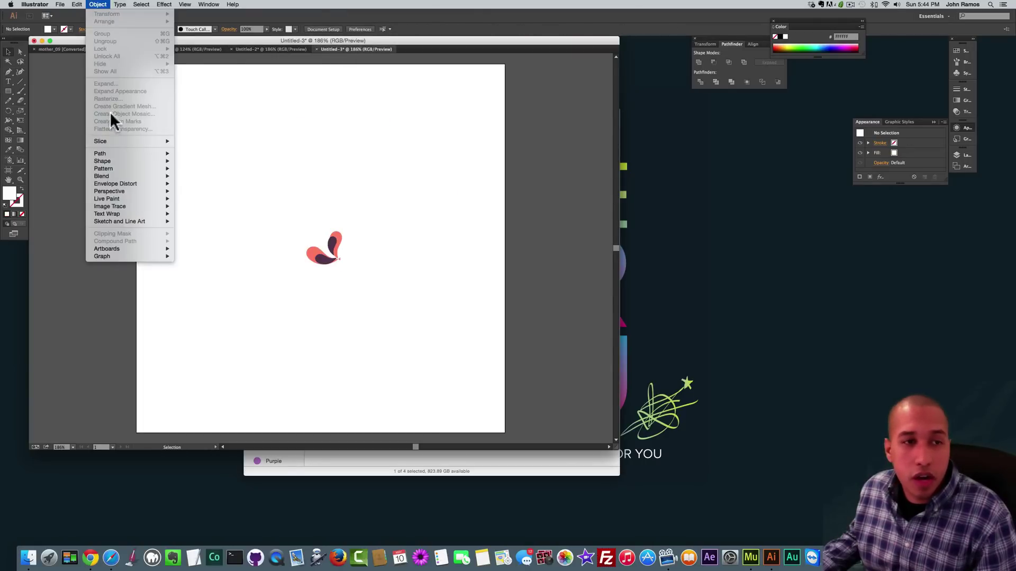
{"action": "mouse_move", "coordinate": [131, 247]}
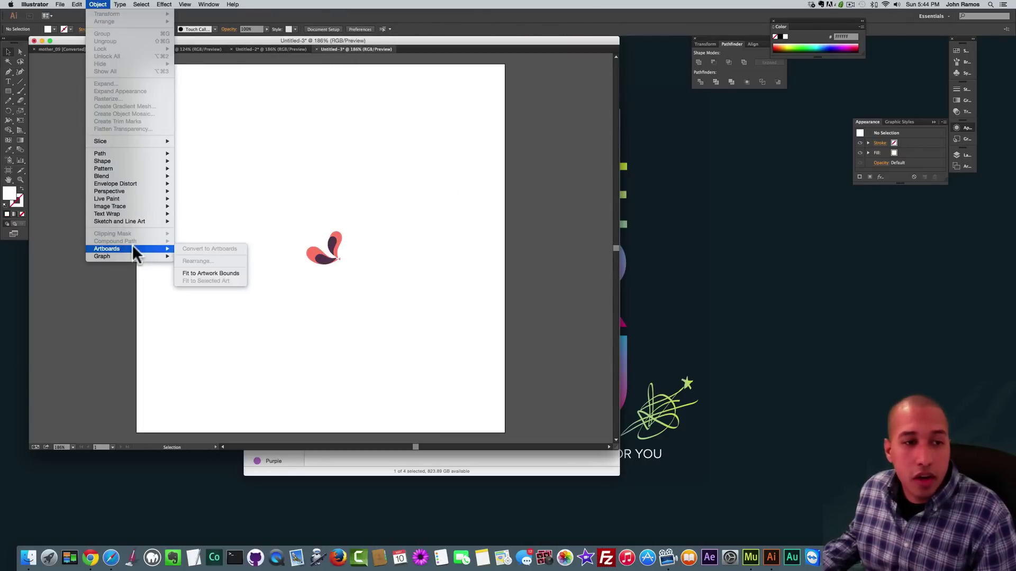
{"action": "left_click", "coordinate": [214, 271]}
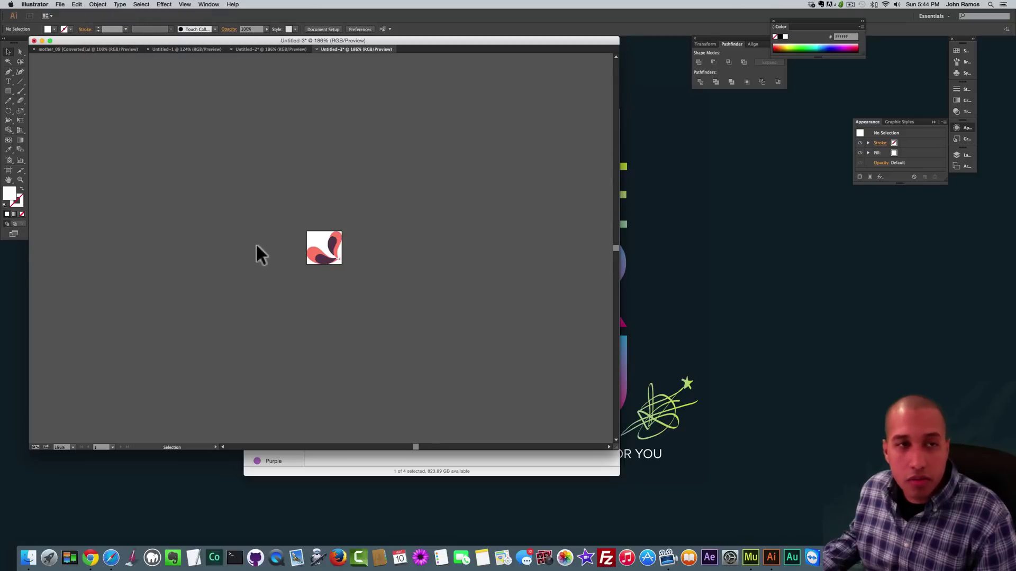
{"action": "scroll", "coordinate": [256, 243], "scroll_direction": "down", "scroll_amount": 3}
{"action": "scroll", "coordinate": [207, 141], "scroll_direction": "up", "scroll_amount": 2}
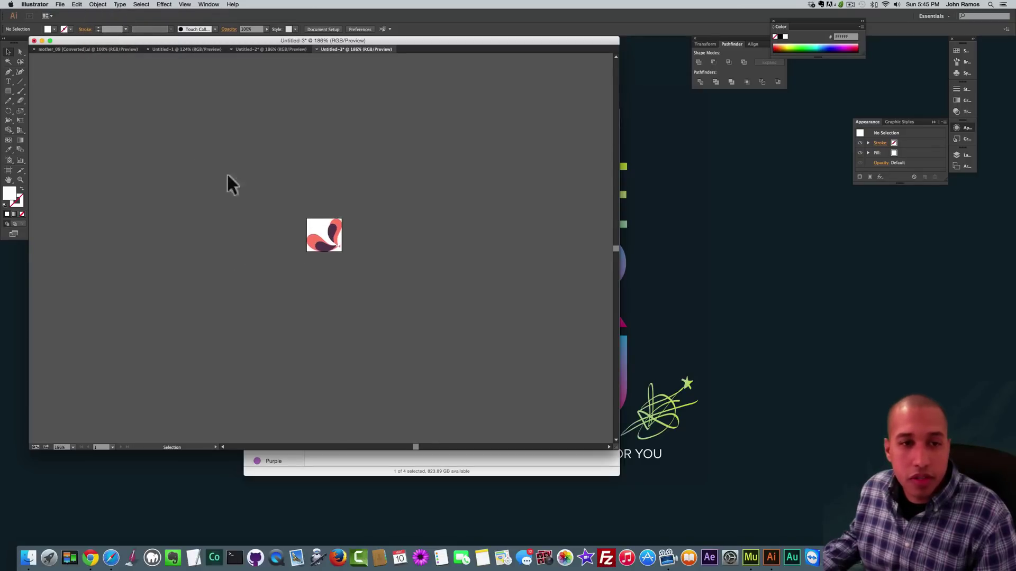
{"action": "left_click", "coordinate": [97, 5]}
{"action": "mouse_move", "coordinate": [138, 247]}
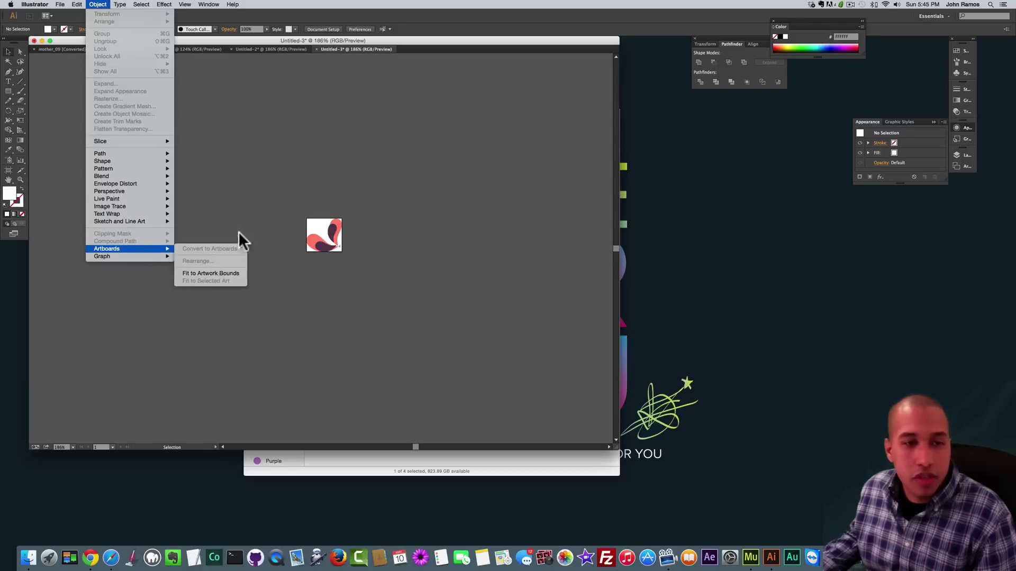
{"action": "left_click", "coordinate": [275, 233]}
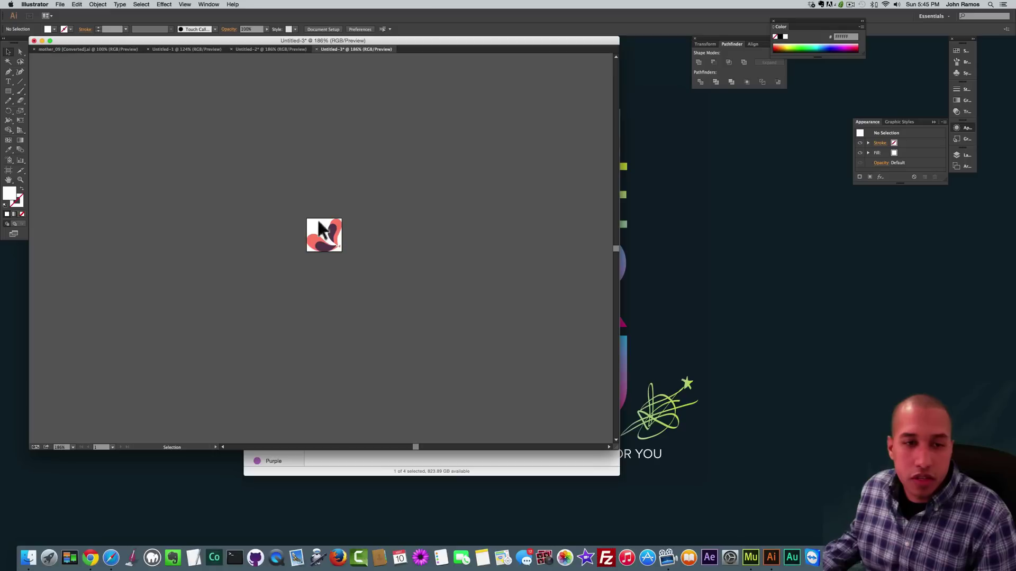
Start a Save for Web export of the tail as PNG-24 and browse to the images folder within the project's re-build folder
{"action": "left_click", "coordinate": [59, 4]}
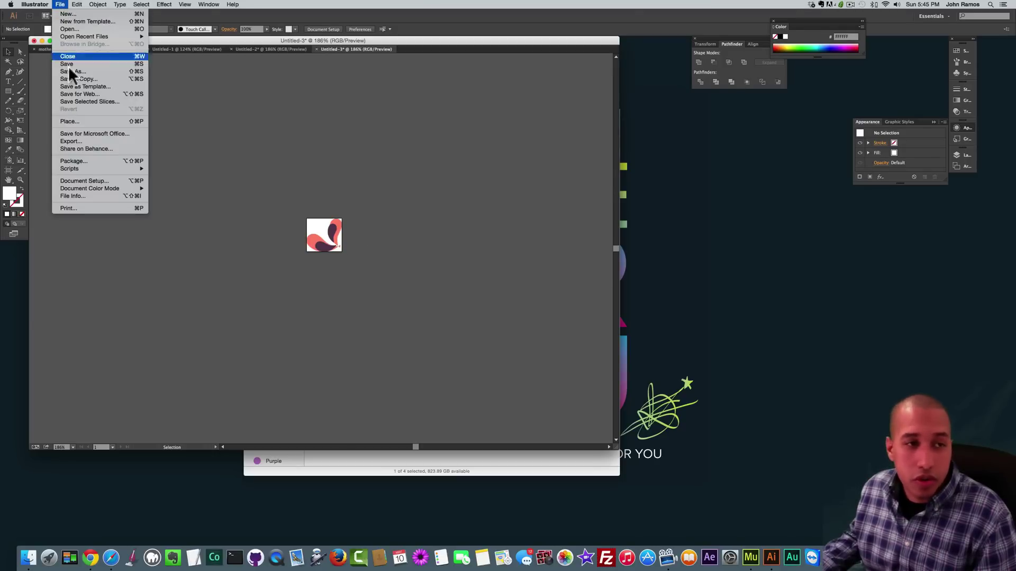
{"action": "left_click", "coordinate": [75, 93]}
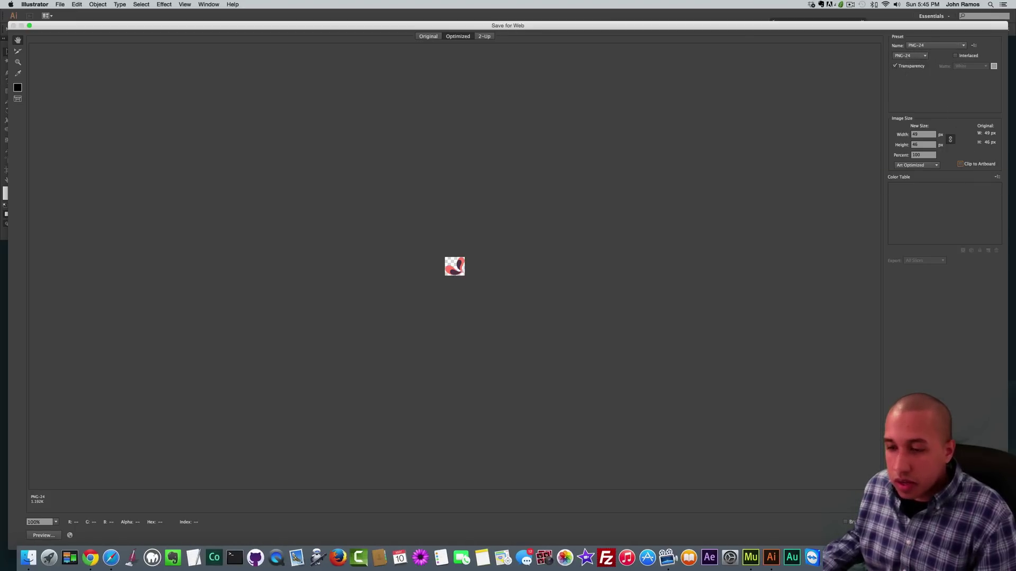
{"action": "key", "text": "Return"}
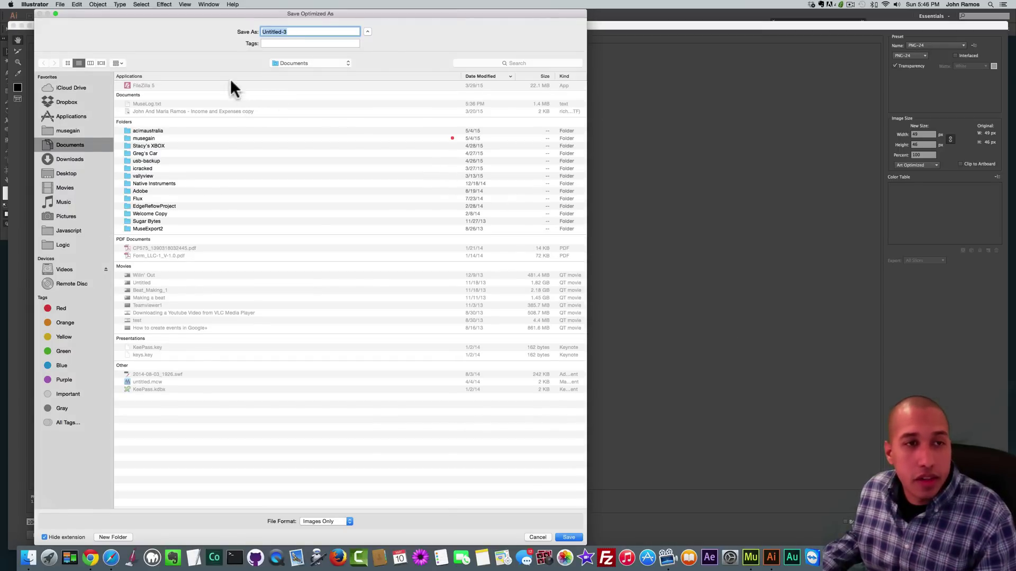
{"action": "left_click", "coordinate": [68, 268]}
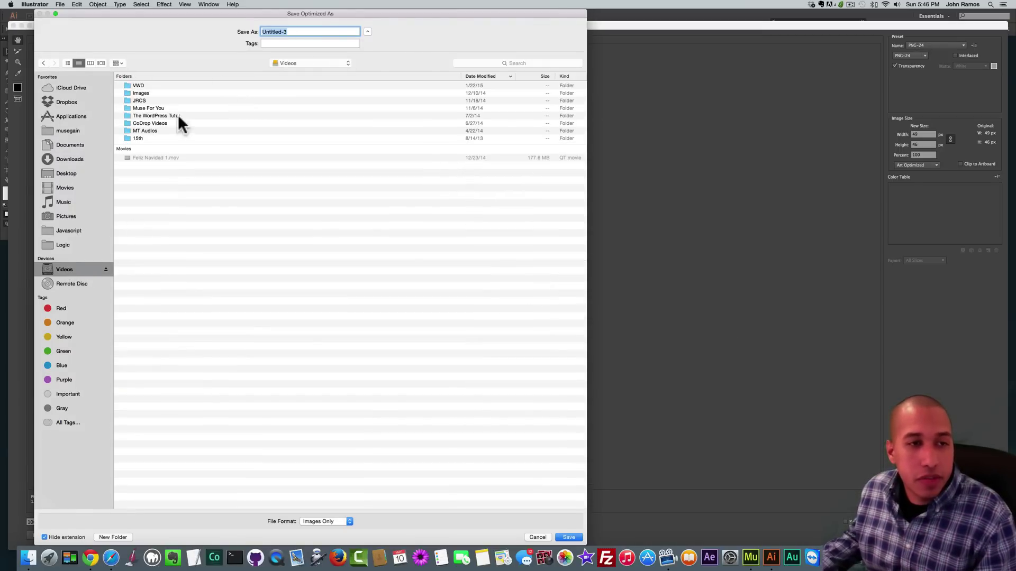
{"action": "double_click", "coordinate": [141, 105]}
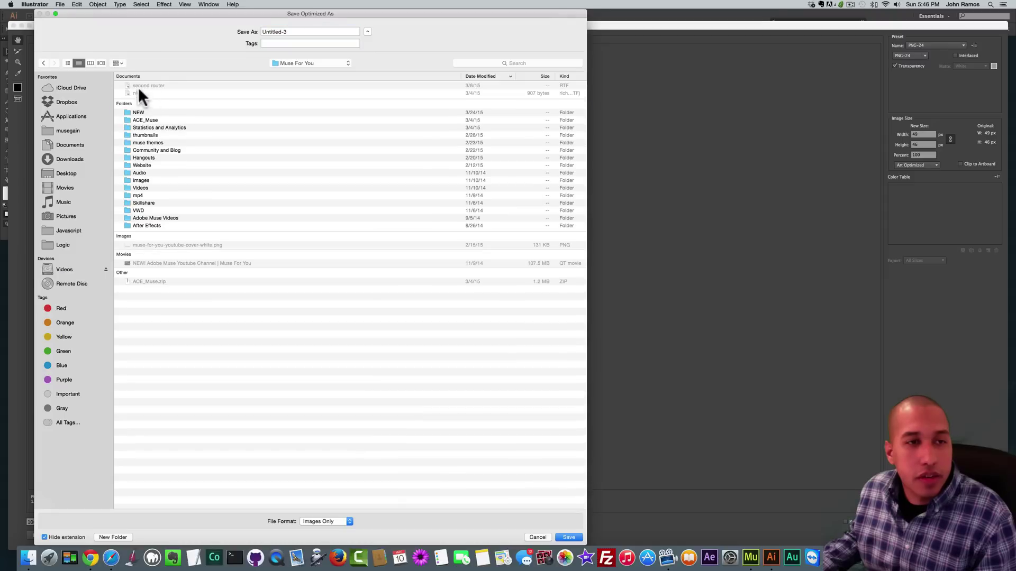
{"action": "left_click", "coordinate": [139, 211]}
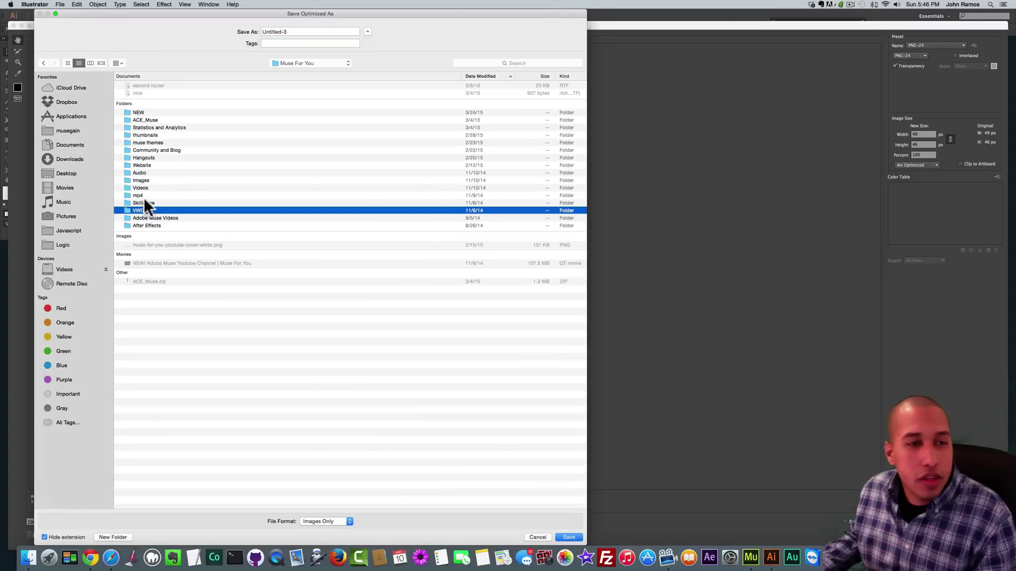
{"action": "double_click", "coordinate": [141, 209]}
{"action": "double_click", "coordinate": [158, 85]}
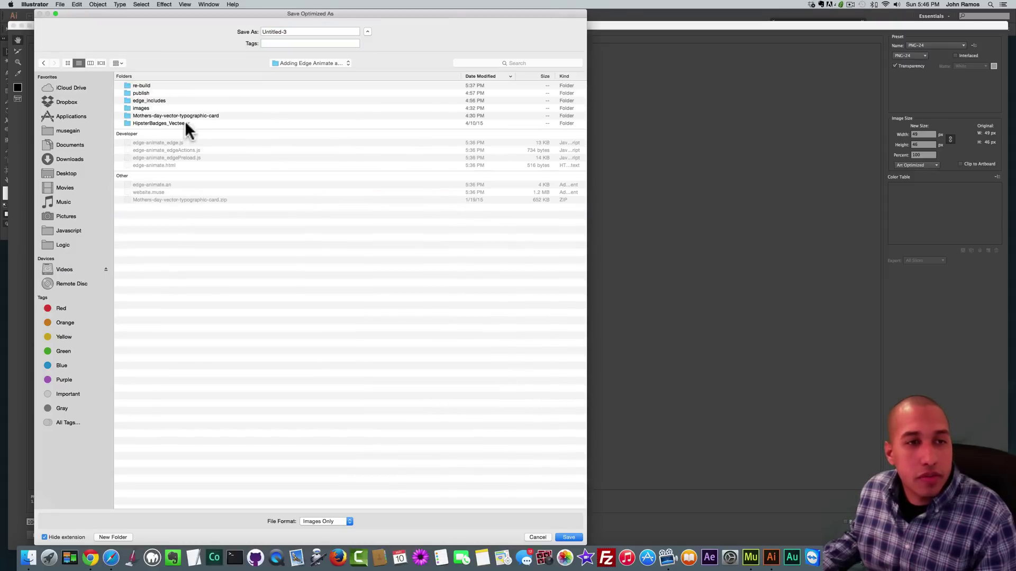
{"action": "double_click", "coordinate": [142, 83]}
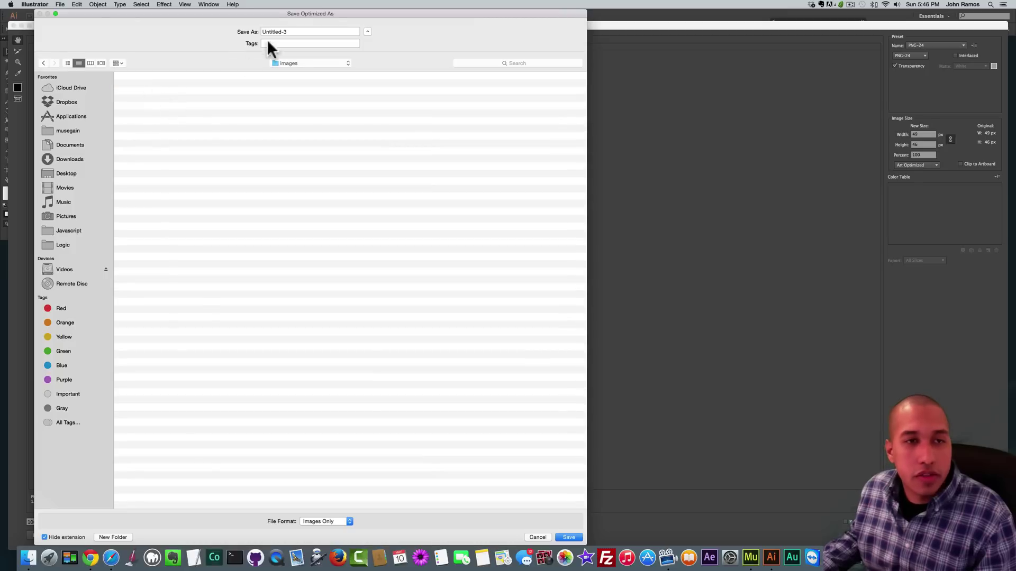
Name the exported tail image tail1 and save it in the images folder
{"action": "key", "text": "super+a"}
{"action": "type", "text": "tail"}
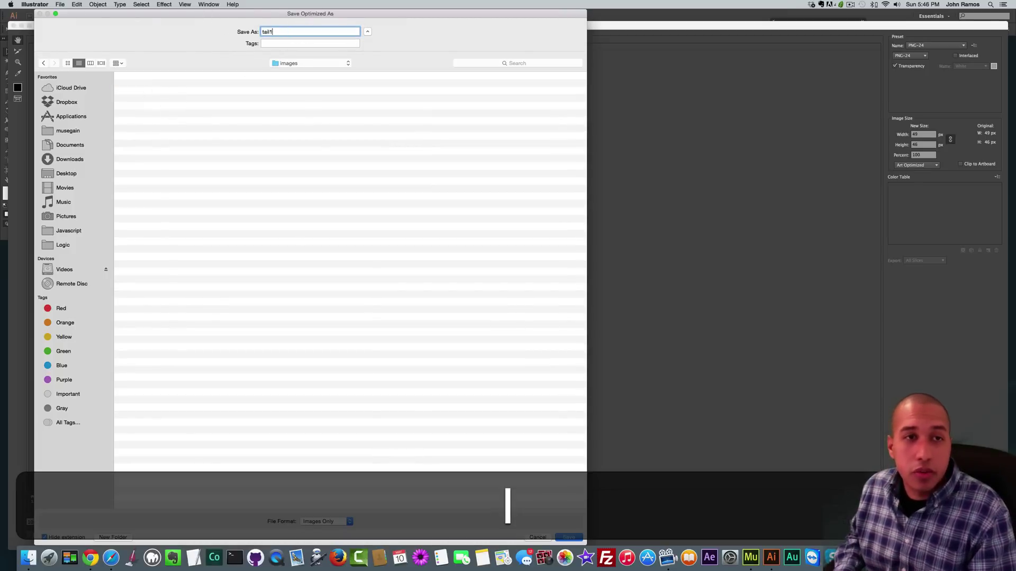
{"action": "key", "text": "Return"}
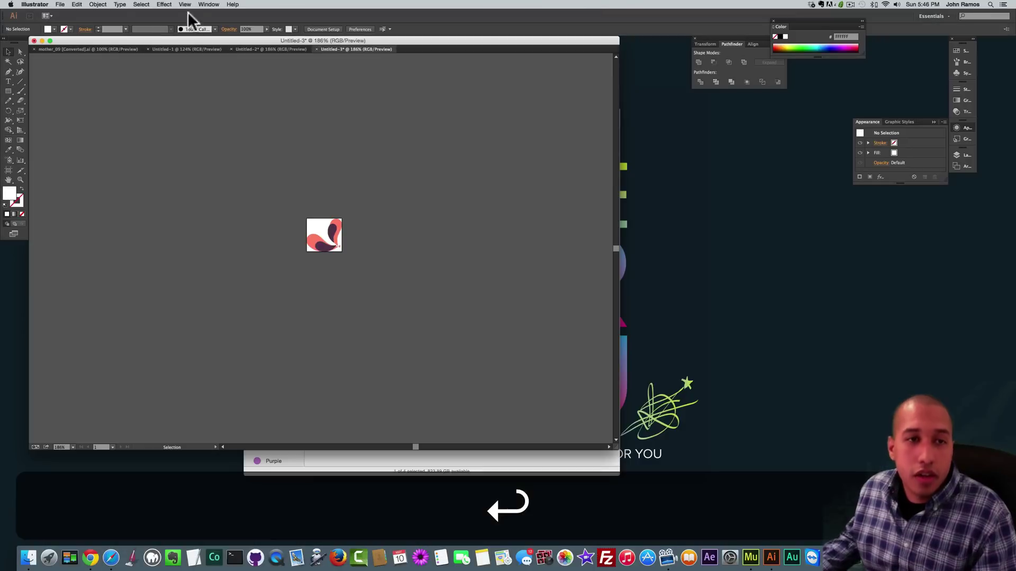
In Untitled-2, select both the dark and coral shapes of the small bird's wing and copy them
{"action": "left_click", "coordinate": [265, 49]}
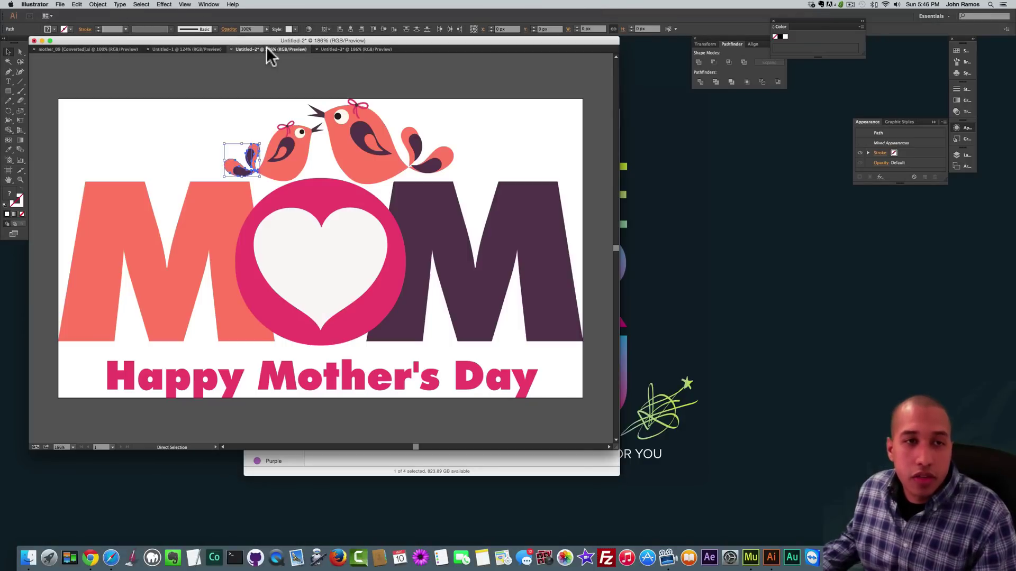
{"action": "left_click", "coordinate": [290, 138]}
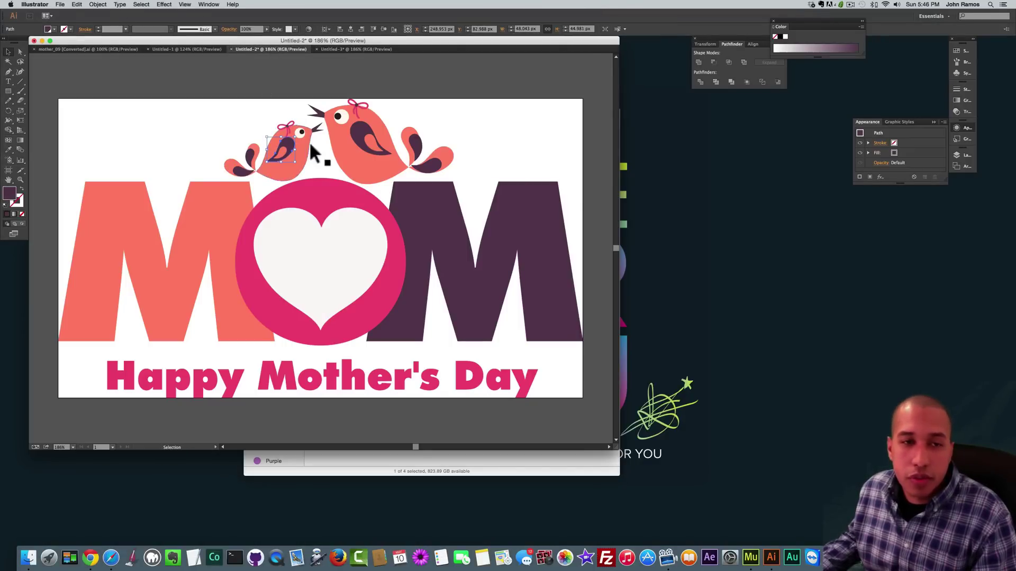
{"action": "left_click", "coordinate": [361, 127]}
{"action": "left_click", "coordinate": [463, 129]}
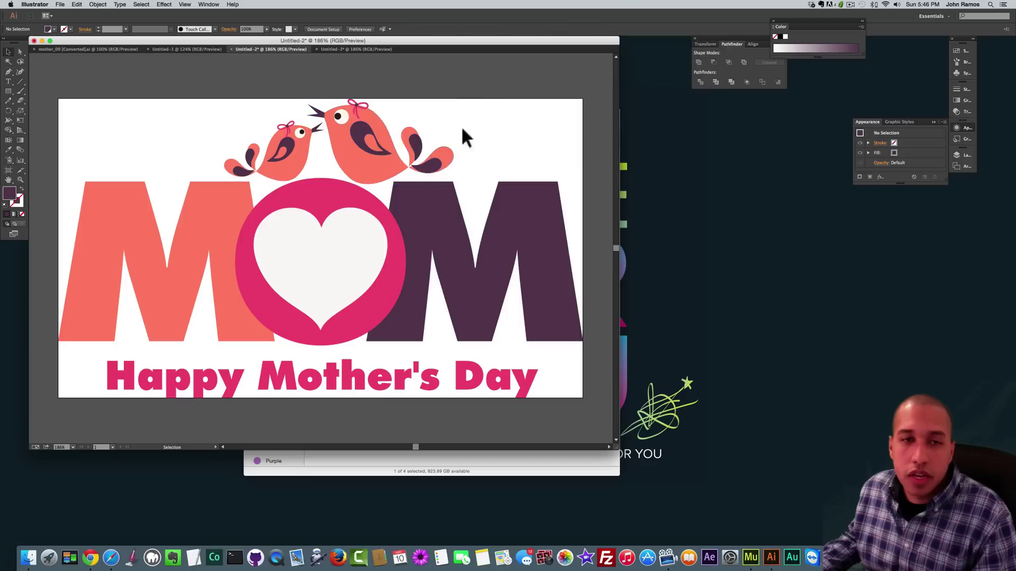
{"action": "left_click", "coordinate": [283, 145]}
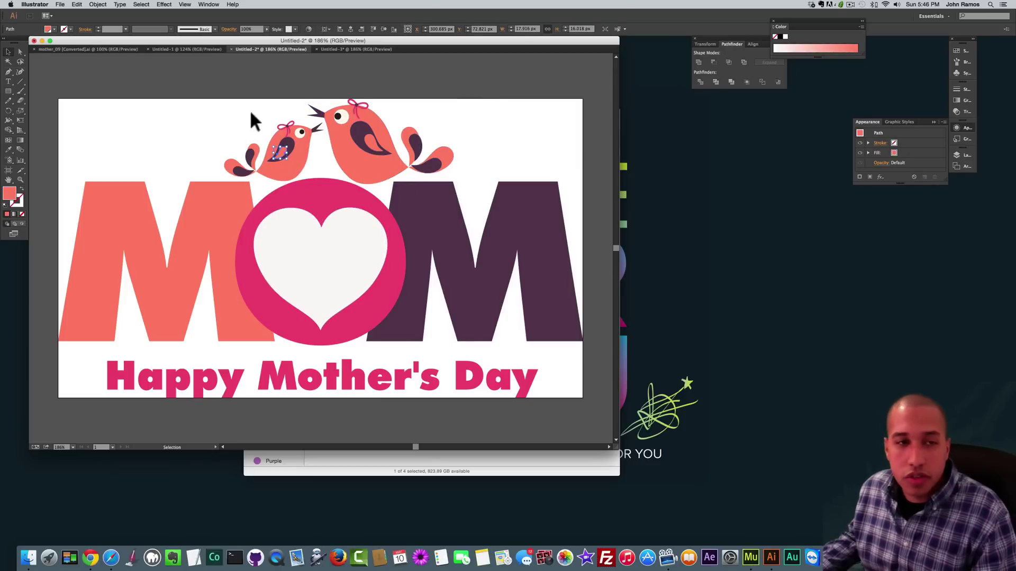
{"action": "left_click", "coordinate": [249, 109]}
{"action": "left_click", "coordinate": [282, 153], "text": "shift"}
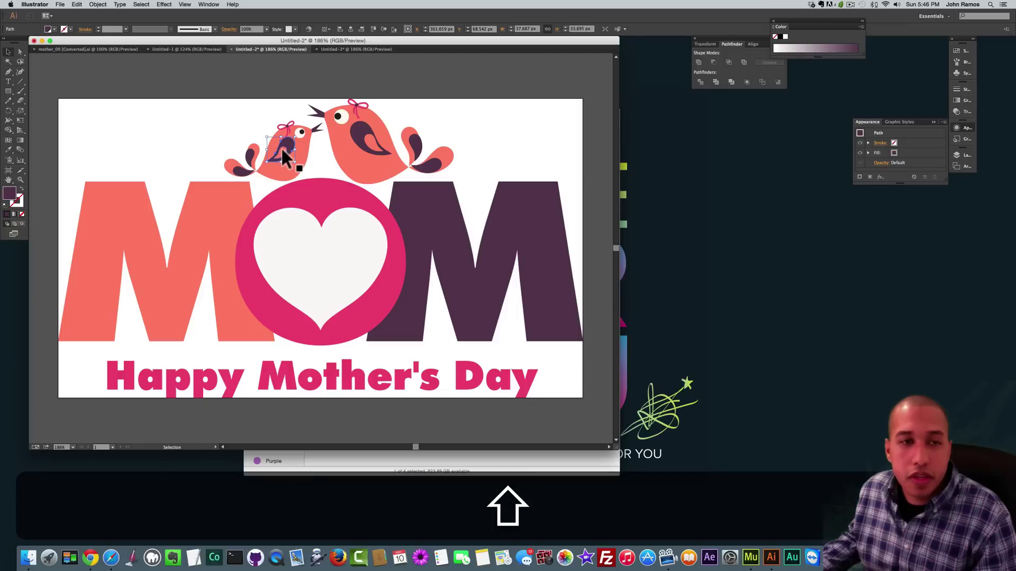
{"action": "right_click", "coordinate": [282, 149]}
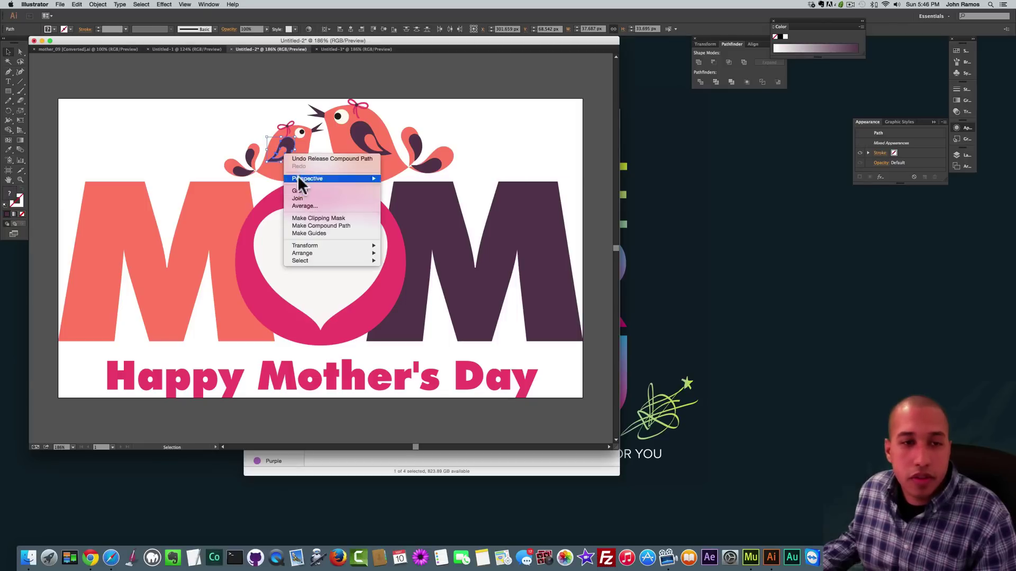
{"action": "left_click", "coordinate": [265, 100]}
{"action": "key", "text": "super"}
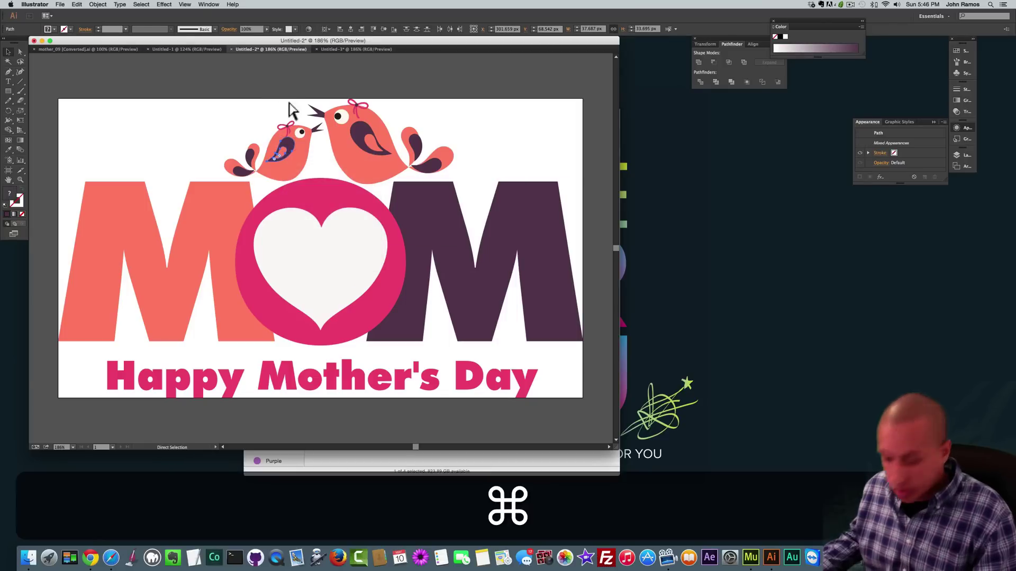
{"action": "key", "text": "super+c"}
Replace the tail in Untitled-3 with the copied small wing and fit the artboard to its artwork bounds
{"action": "left_click", "coordinate": [342, 48]}
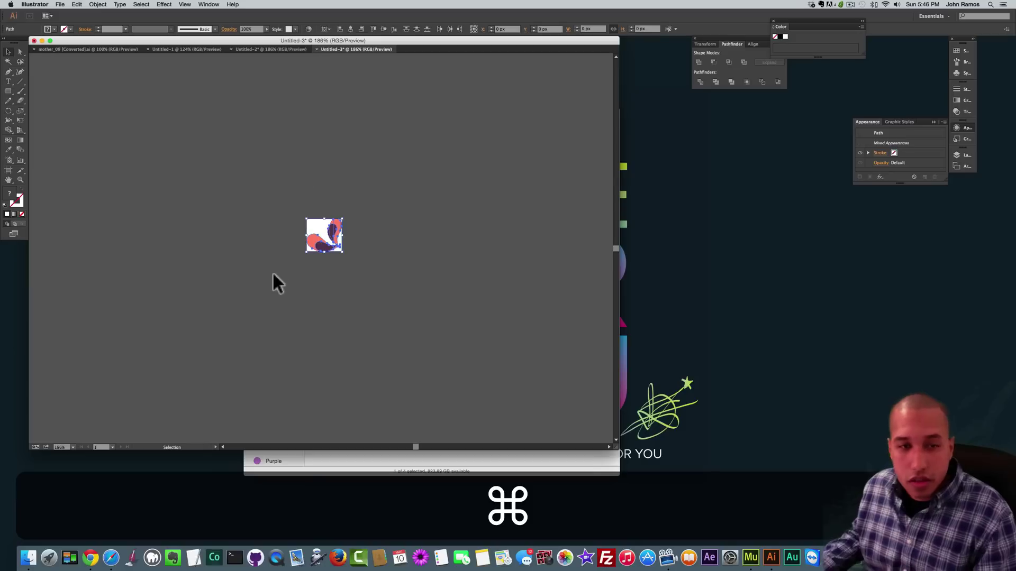
{"action": "key", "text": "super+BackSpace"}
{"action": "key", "text": "super+v"}
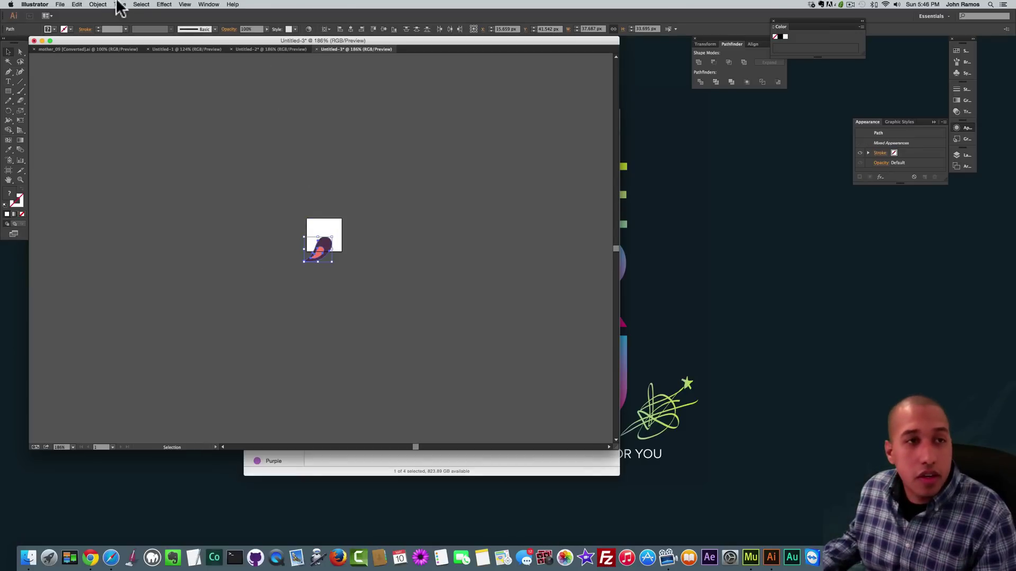
{"action": "left_click", "coordinate": [97, 6]}
{"action": "mouse_move", "coordinate": [153, 248]}
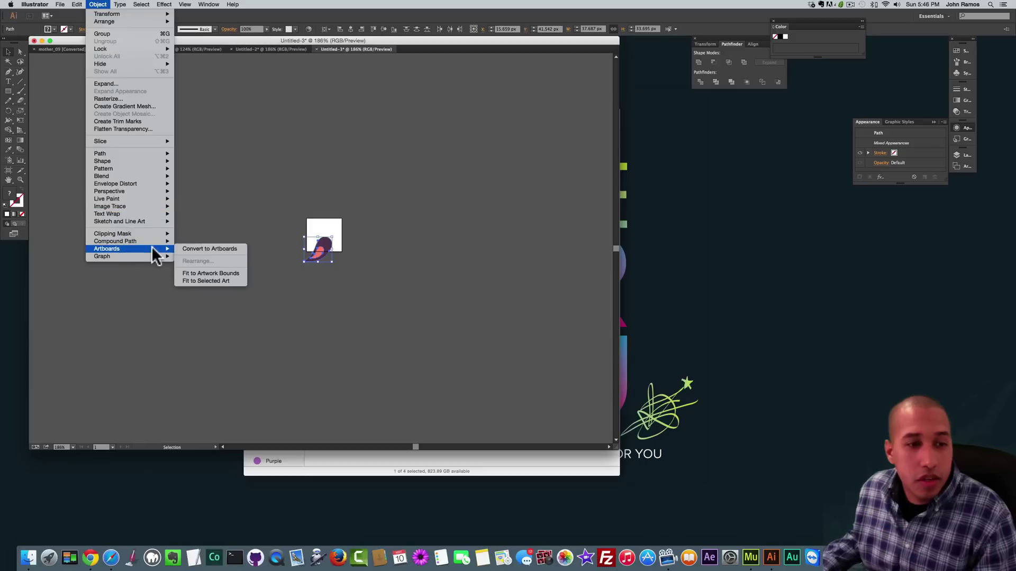
{"action": "left_click", "coordinate": [201, 272]}
{"action": "left_click", "coordinate": [210, 254]}
Export the small bird's wing for the web as a PNG-24 named wing1 in the images folder
{"action": "left_click", "coordinate": [60, 4]}
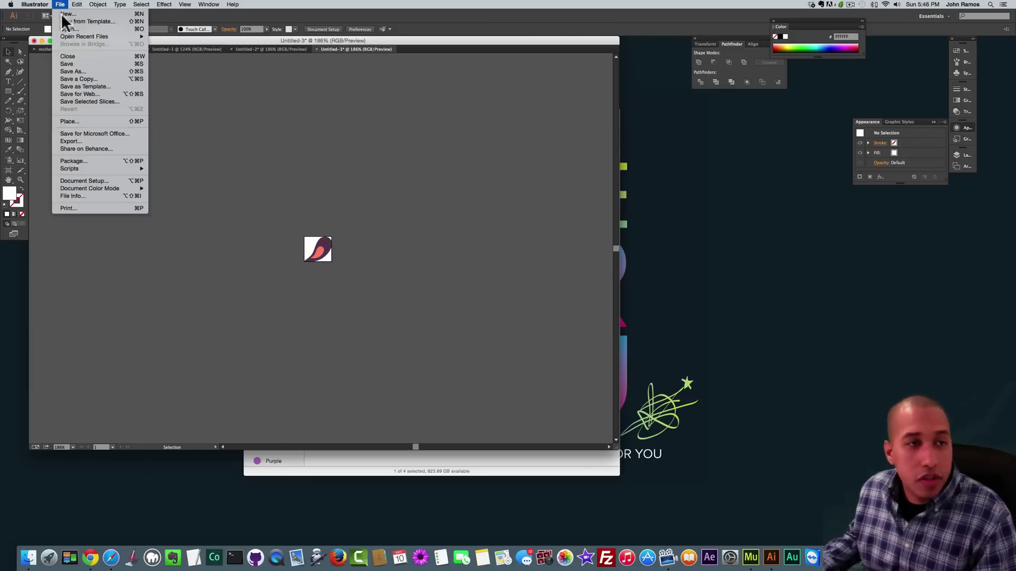
{"action": "left_click", "coordinate": [77, 100]}
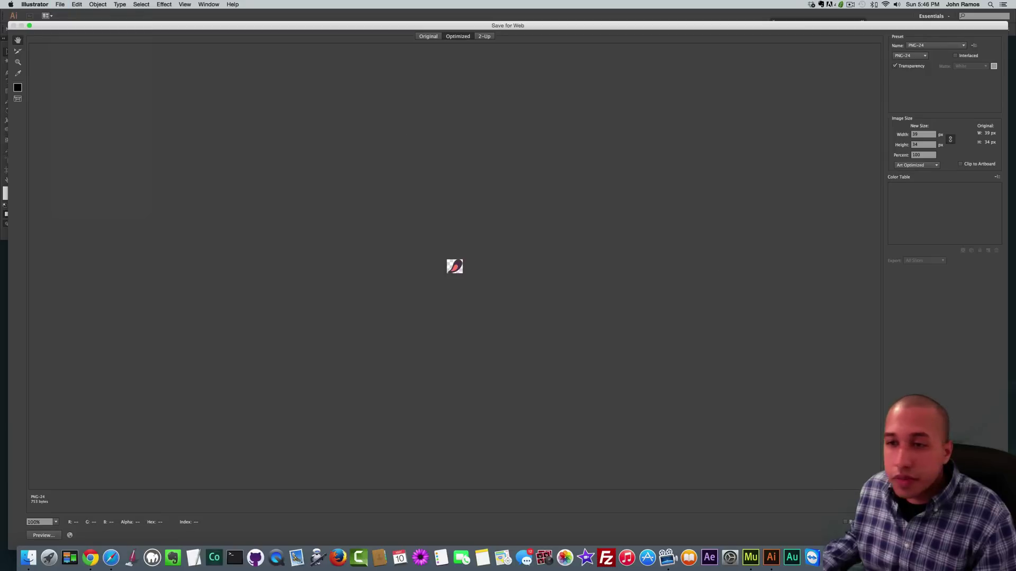
{"action": "key", "text": "Return"}
{"action": "type", "text": "wing1"}
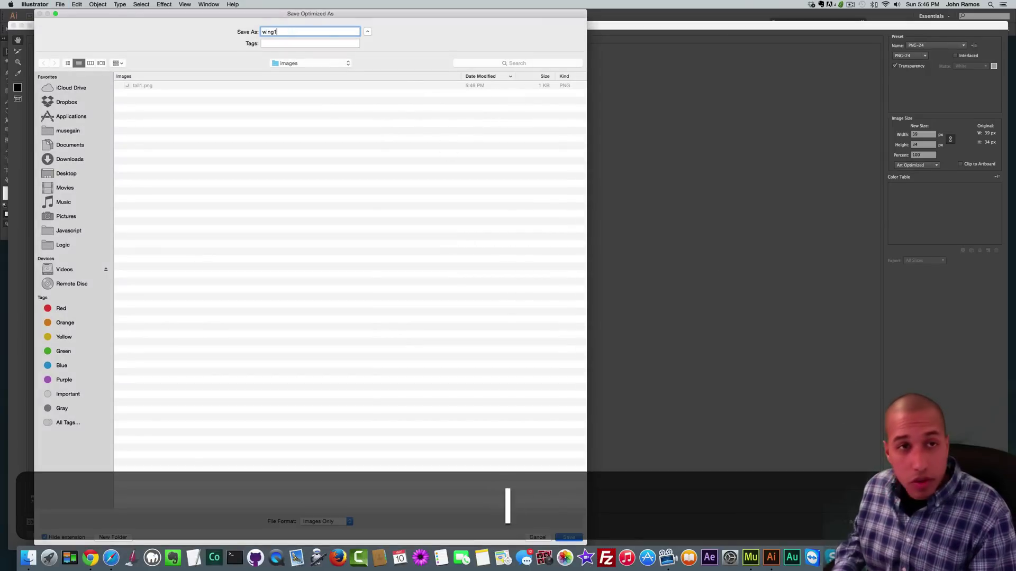
{"action": "key", "text": "Return"}
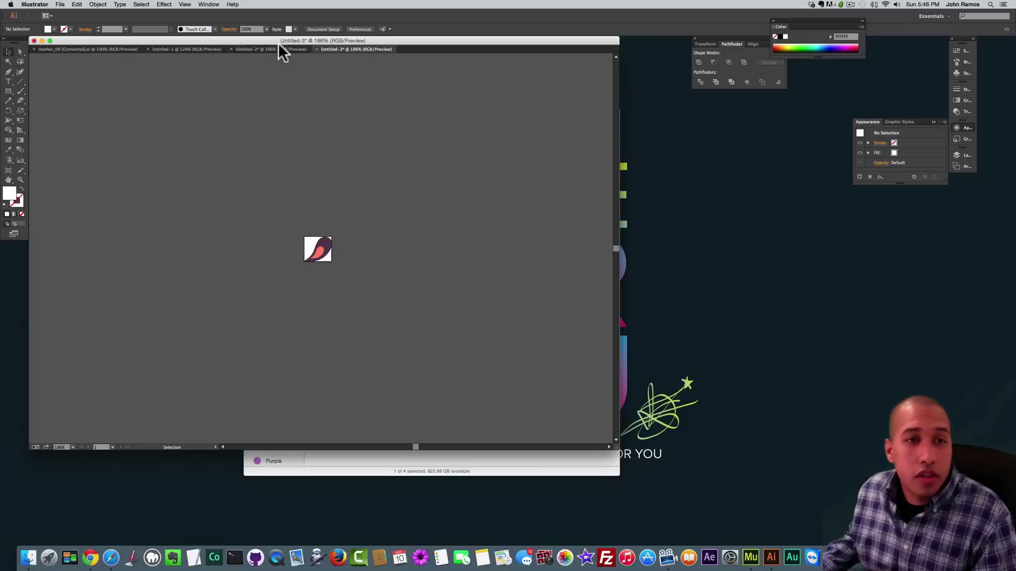
Return to Untitled-2, ungroup the large bird, and clear the selection
{"action": "left_click", "coordinate": [278, 47]}
{"action": "left_click", "coordinate": [365, 134]}
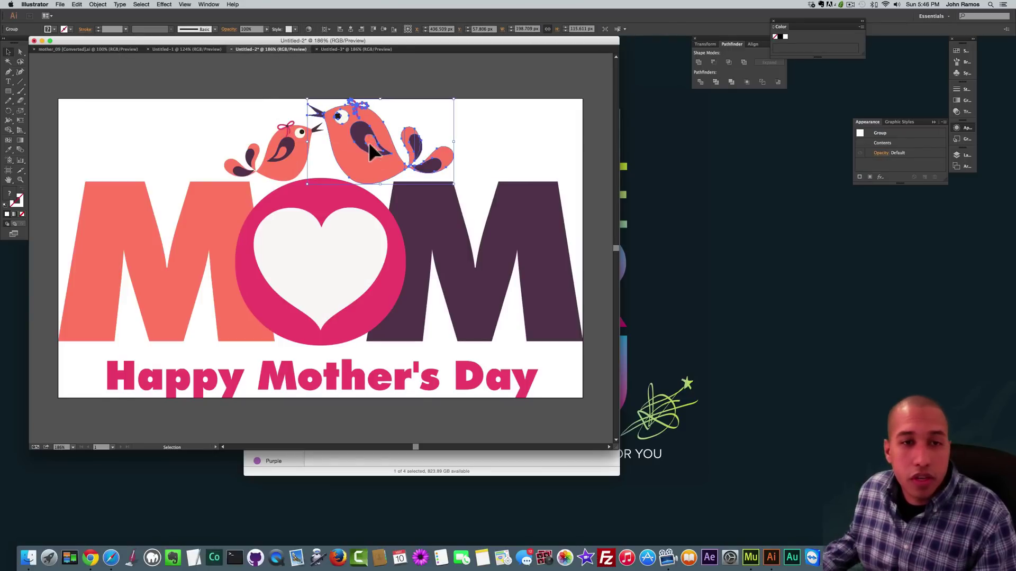
{"action": "right_click", "coordinate": [364, 129]}
{"action": "left_click", "coordinate": [392, 174]}
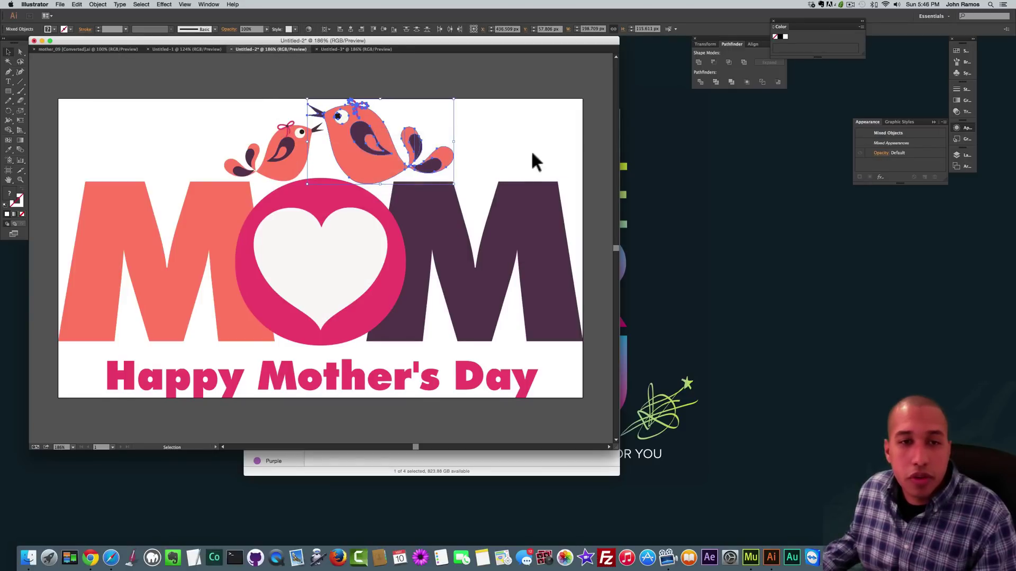
{"action": "left_click", "coordinate": [531, 150]}
Copy both shapes of the large bird's wing and paste them into Untitled-3 in place of the small wing
{"action": "left_click", "coordinate": [364, 136]}
{"action": "key", "text": "shift"}
{"action": "left_click", "coordinate": [359, 133], "text": "shift"}
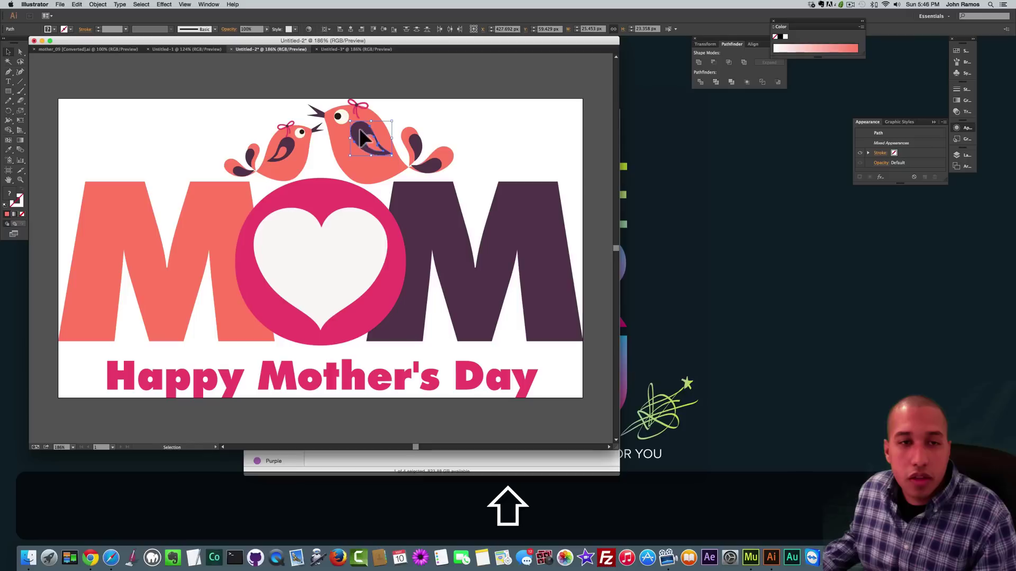
{"action": "key", "text": "shift+super+c"}
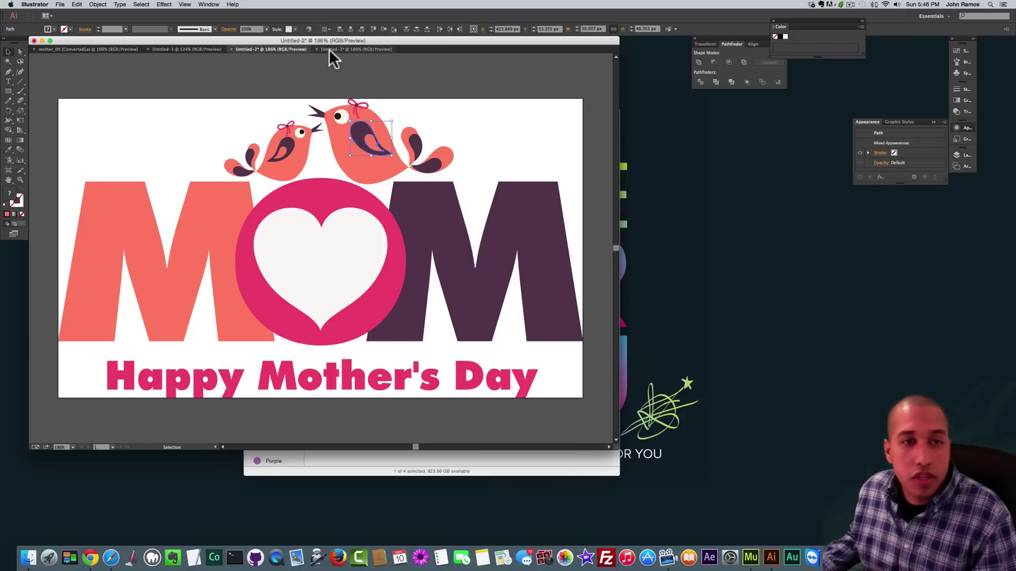
{"action": "left_click", "coordinate": [329, 49]}
{"action": "key", "text": "super+a"}
{"action": "key", "text": "super+BackSpace"}
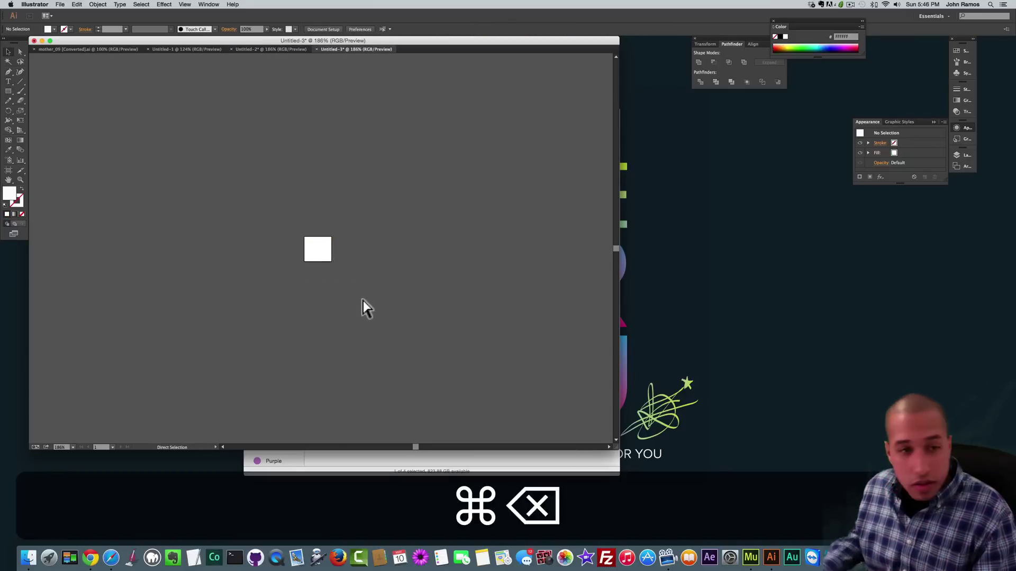
{"action": "key", "text": "super+v"}
Fit the Untitled-3 artboard to the artwork bounds of the large bird's wing
{"action": "left_click", "coordinate": [101, 5]}
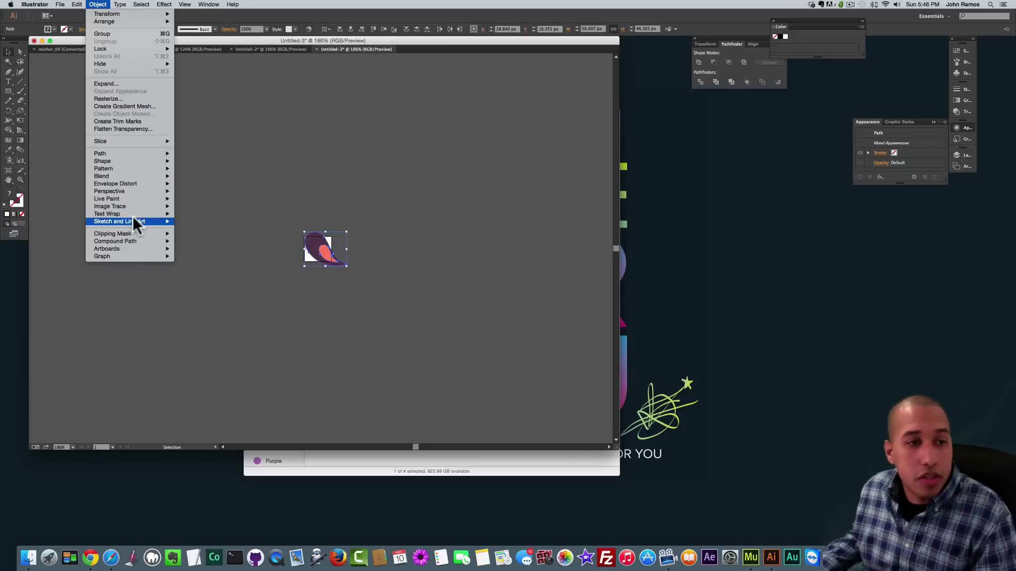
{"action": "mouse_move", "coordinate": [133, 248]}
{"action": "left_click", "coordinate": [196, 273]}
{"action": "left_click", "coordinate": [193, 270]}
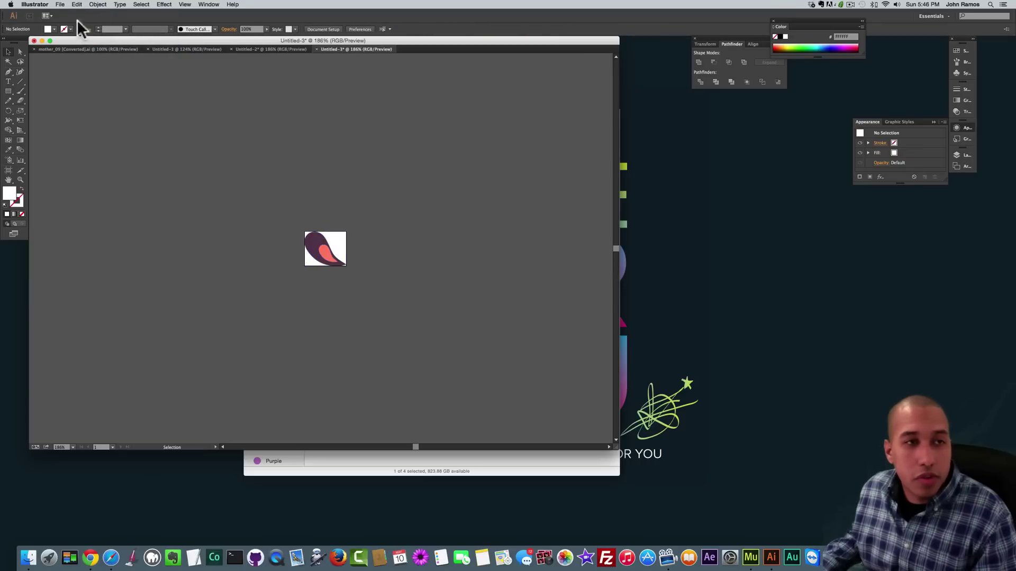
{"action": "left_click", "coordinate": [98, 4]}
{"action": "left_click", "coordinate": [298, 144]}
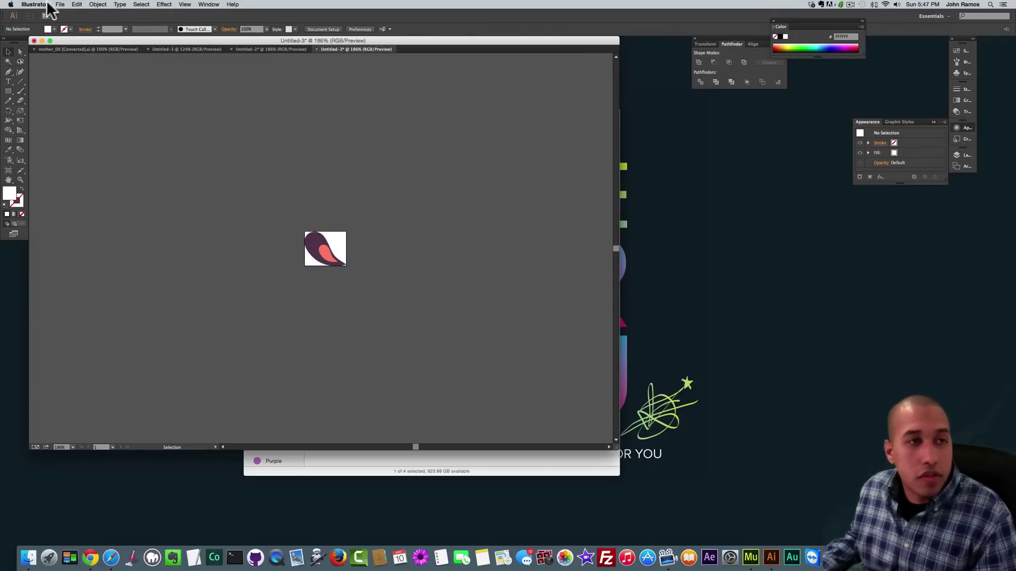
Export the large bird's wing for the web as a PNG-24 named wing2 in the images folder
{"action": "left_click", "coordinate": [59, 4]}
{"action": "left_click", "coordinate": [86, 93]}
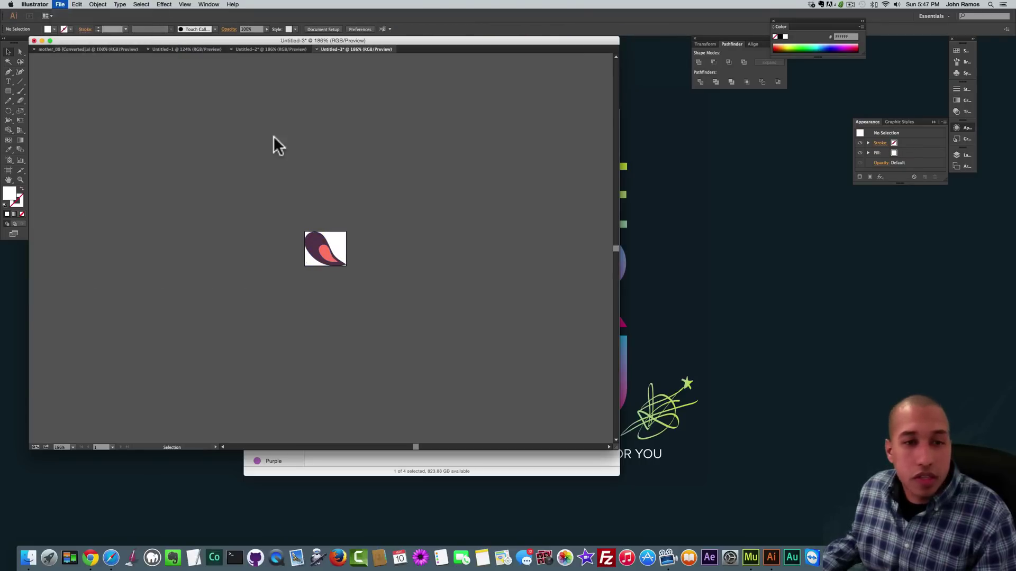
{"action": "key", "text": "Return"}
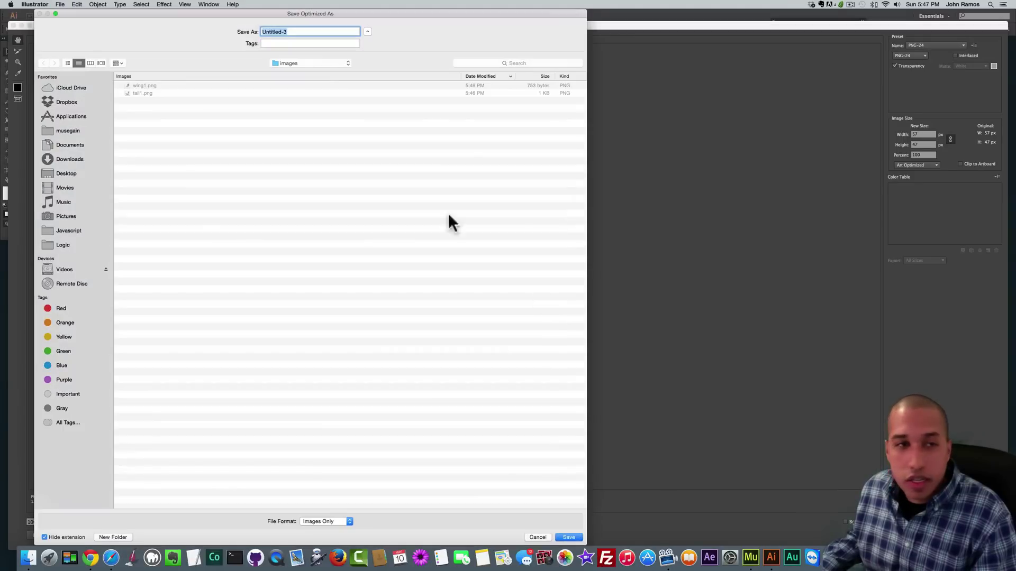
{"action": "type", "text": "wing"}
{"action": "key", "text": "Return"}
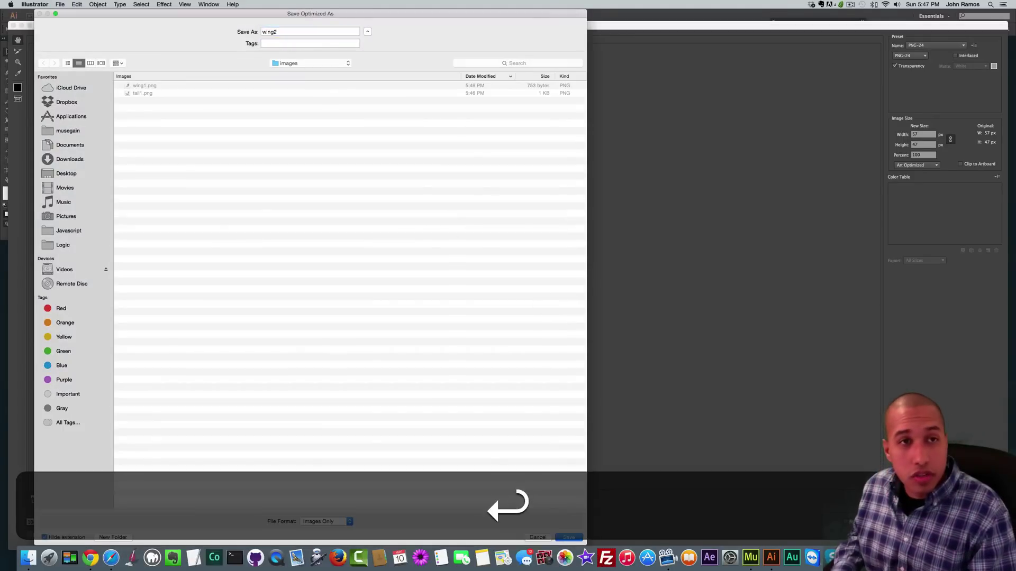
Copy all shapes of the large bird's tail from Untitled-2 and paste them into Untitled-3 in place of the wing
{"action": "left_click", "coordinate": [271, 49]}
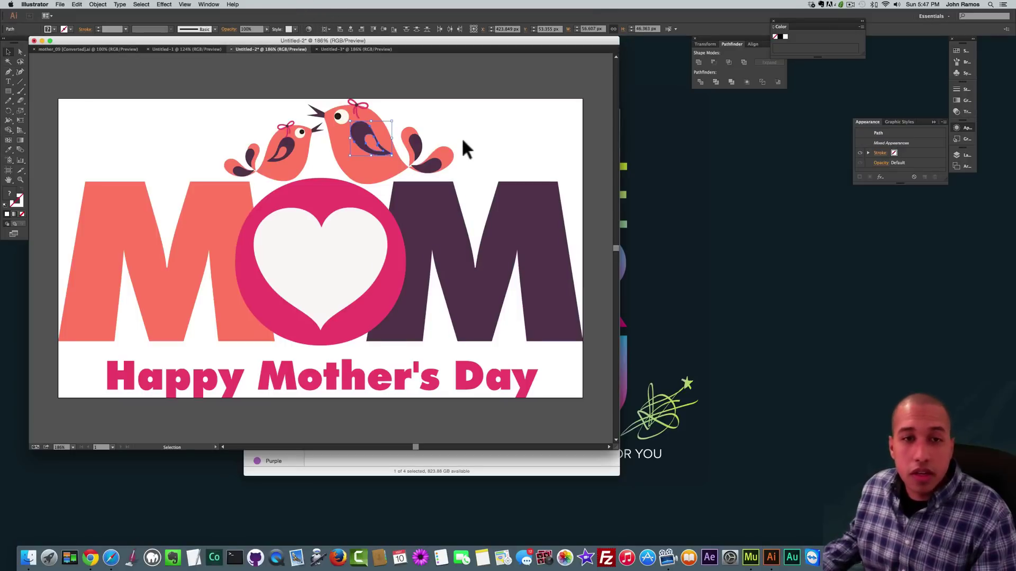
{"action": "left_click", "coordinate": [423, 158]}
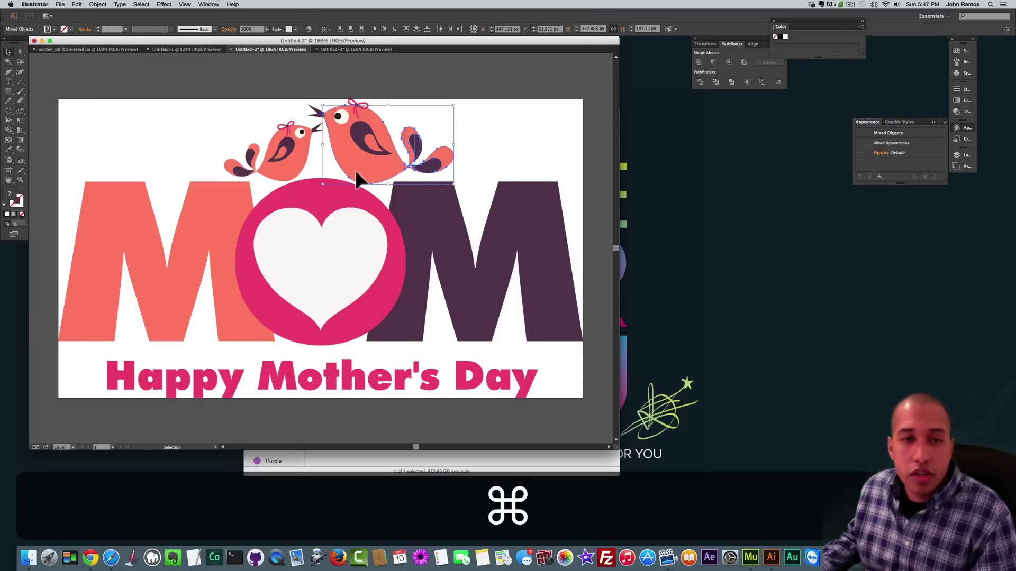
{"action": "left_click", "coordinate": [357, 169], "text": "shift"}
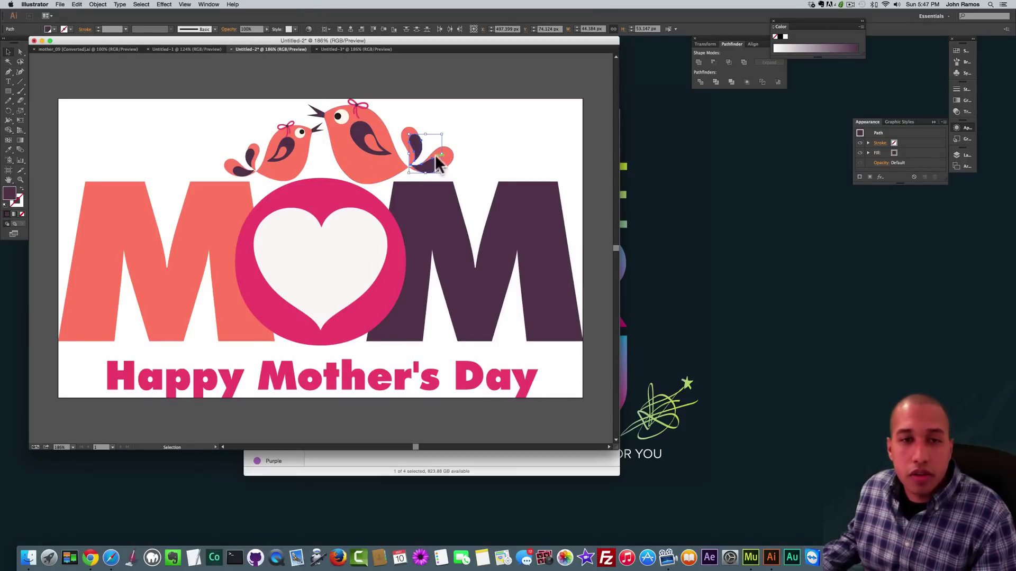
{"action": "right_click", "coordinate": [438, 158]}
{"action": "left_click", "coordinate": [480, 153]}
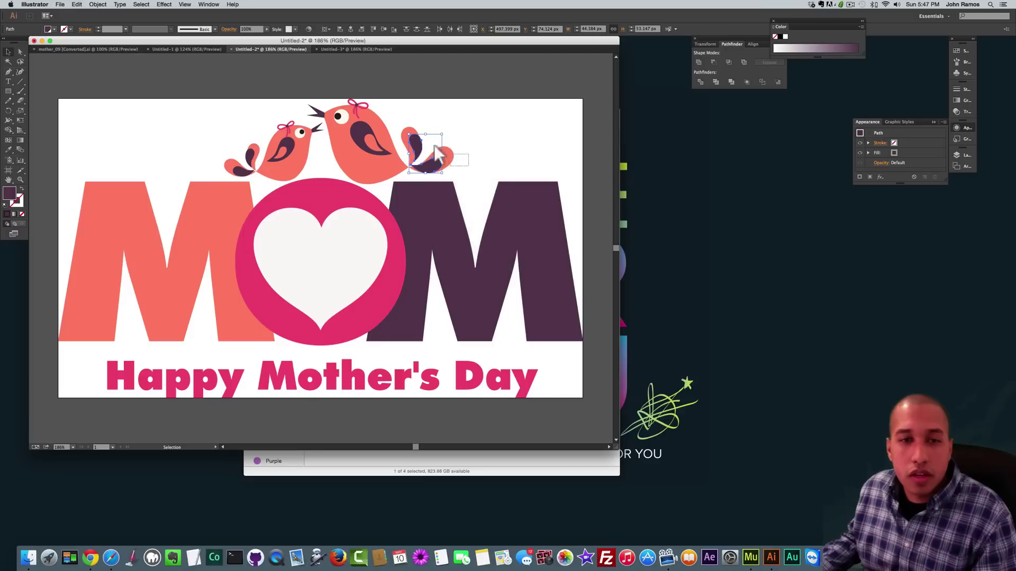
{"action": "key", "text": "shift"}
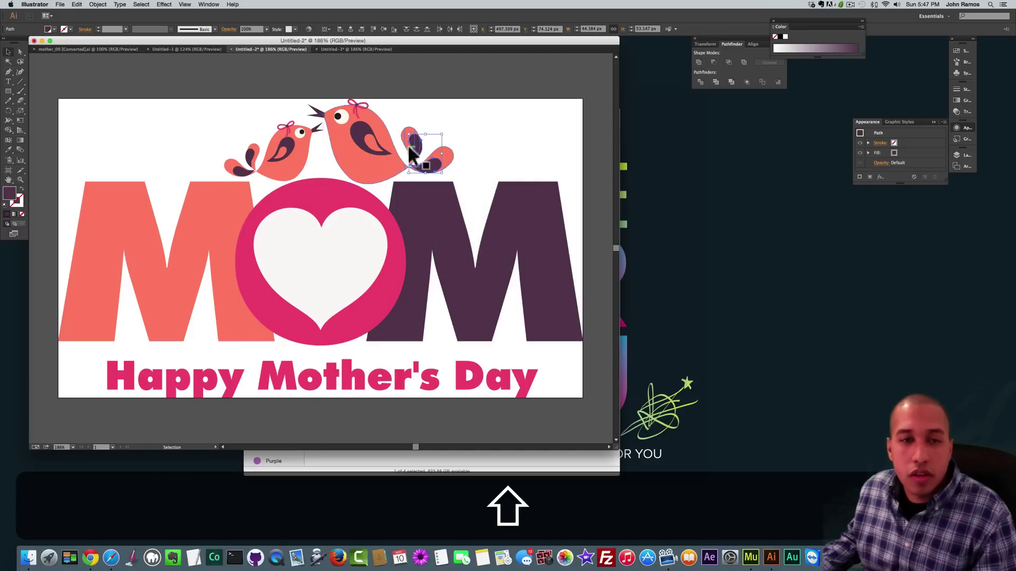
{"action": "left_click", "coordinate": [412, 154], "text": "shift"}
{"action": "right_click", "coordinate": [389, 159]}
{"action": "left_click", "coordinate": [408, 132]}
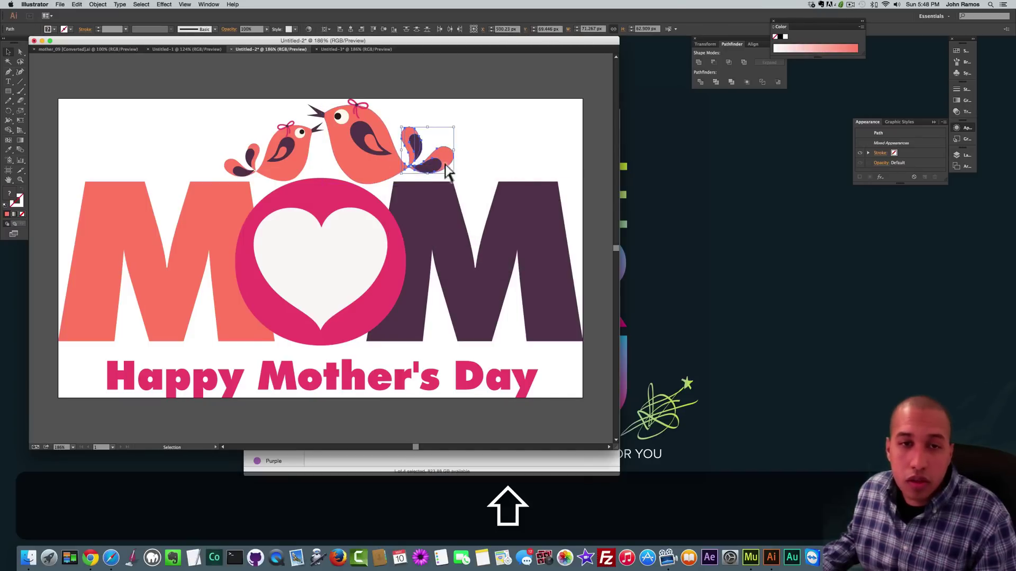
{"action": "key", "text": "super+c"}
{"action": "left_click", "coordinate": [356, 49]}
{"action": "key", "text": "super+v"}
Fit the Untitled-3 artboard to the artwork bounds of the large bird's tail
{"action": "left_click", "coordinate": [98, 5]}
{"action": "mouse_move", "coordinate": [129, 235]}
{"action": "left_click", "coordinate": [178, 226]}
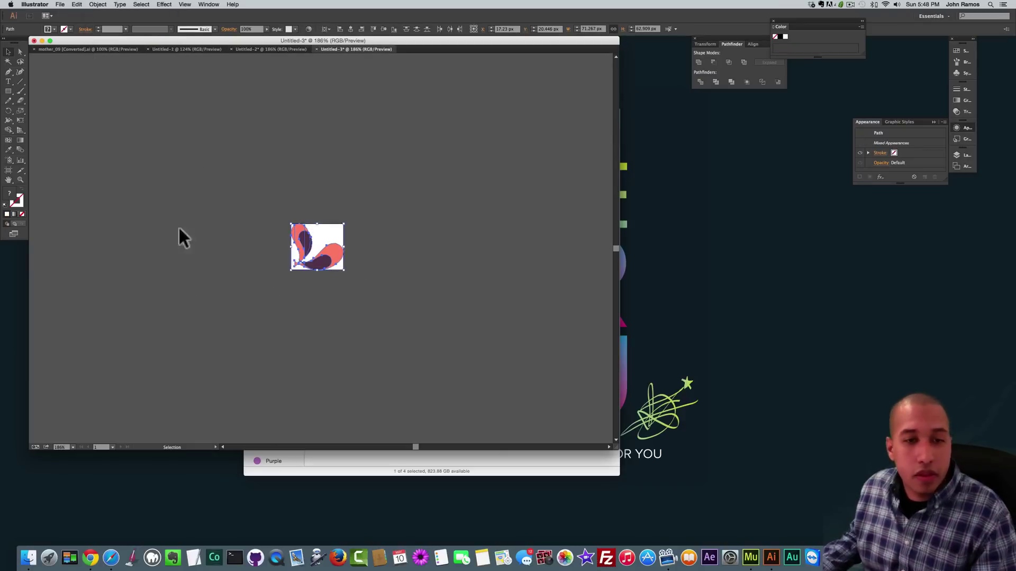
Export the large bird's tail for the web as a PNG-24 named tail2 in the images folder
{"action": "key", "text": "alt+shift+super+s"}
{"action": "key", "text": "Return"}
{"action": "type", "text": "tail"}
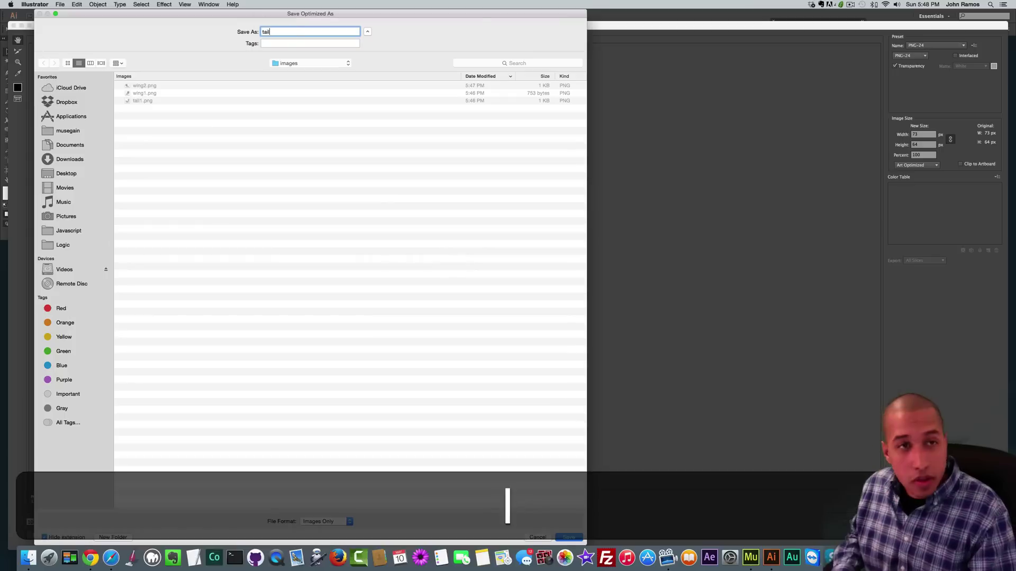
{"action": "key", "text": "Return"}
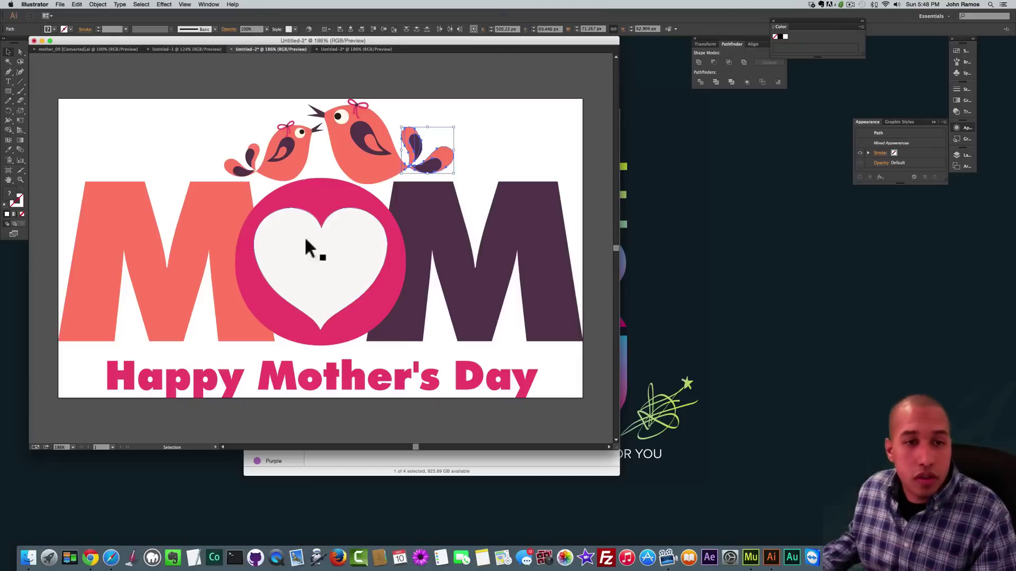
Copy the white heart from Untitled-2 into Untitled-3 in place of the tail, and fit the artboard to its artwork bounds
{"action": "right_click", "coordinate": [304, 237]}
{"action": "left_click", "coordinate": [333, 281]}
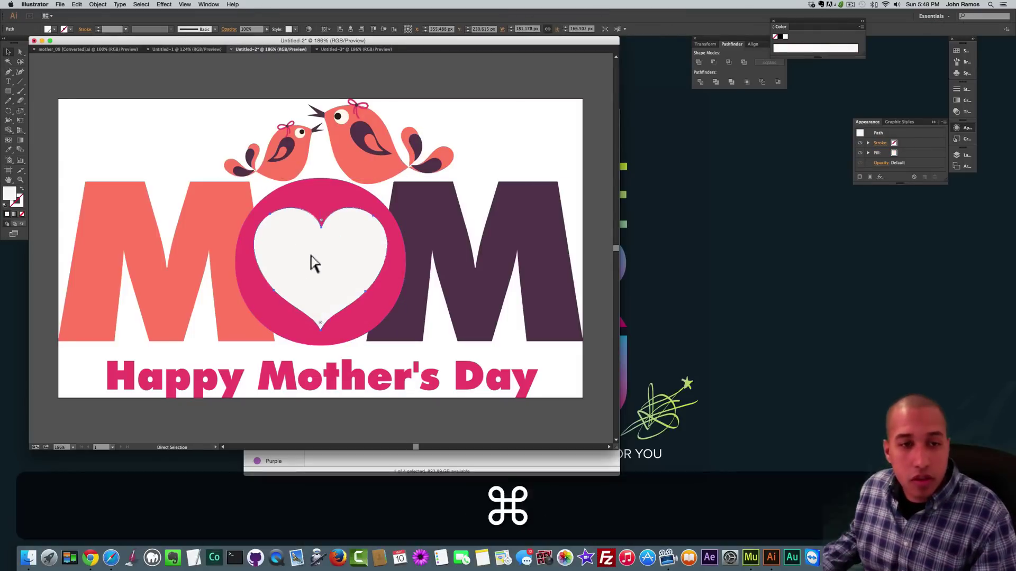
{"action": "key", "text": "super+c"}
{"action": "key", "text": "super+grave"}
{"action": "key", "text": "super+v"}
{"action": "left_click", "coordinate": [98, 5]}
{"action": "mouse_move", "coordinate": [159, 250]}
{"action": "left_click", "coordinate": [208, 281]}
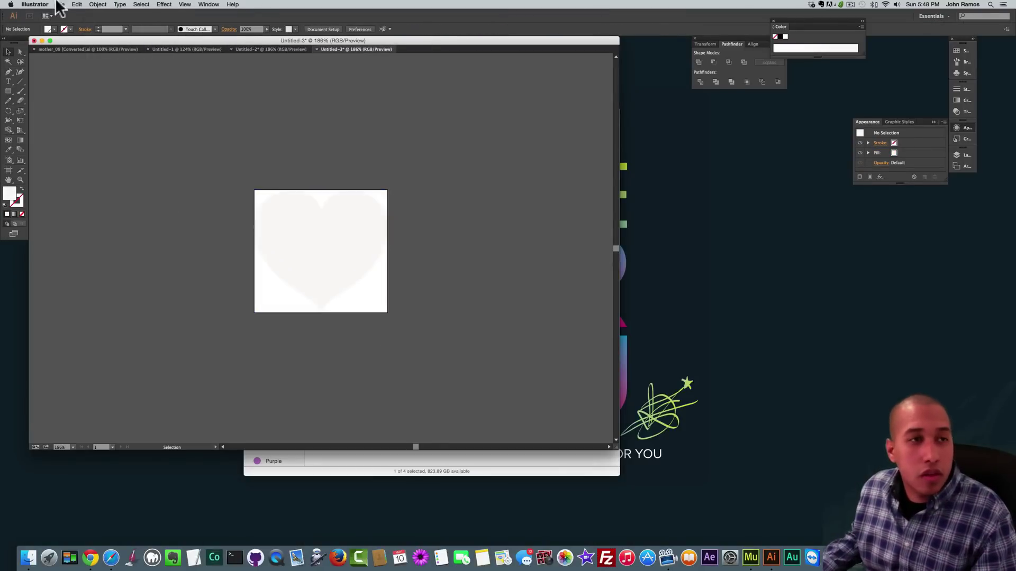
Export the white heart for the web as a PNG-24 named heart in the images folder
{"action": "key", "text": "alt+shift+super+s"}
{"action": "key", "text": "Return"}
{"action": "type", "text": "heart"}
{"action": "key", "text": "Return"}
Return to Untitled-2 and delete the small bird's tail
{"action": "left_click", "coordinate": [269, 48]}
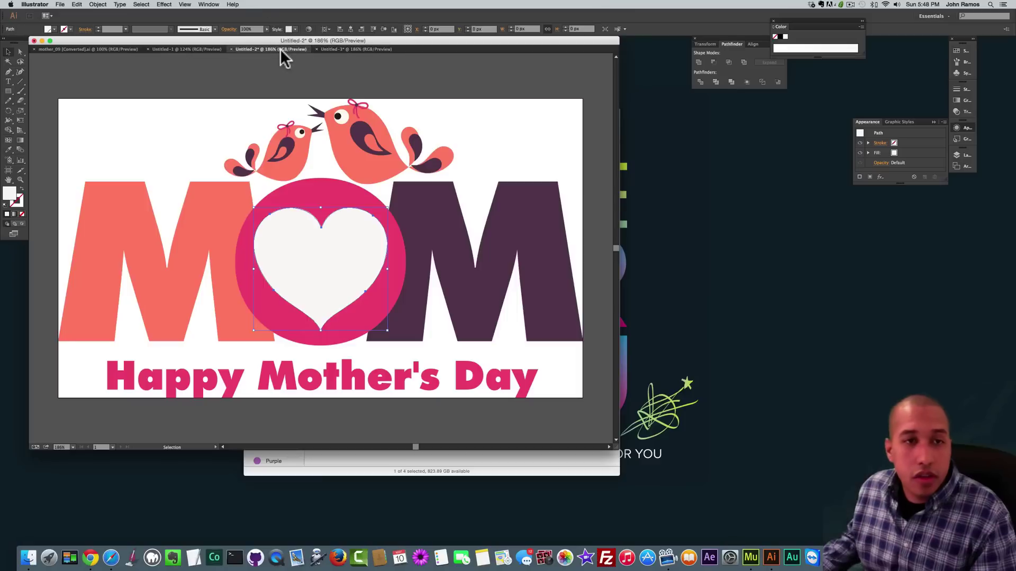
{"action": "left_click", "coordinate": [206, 150]}
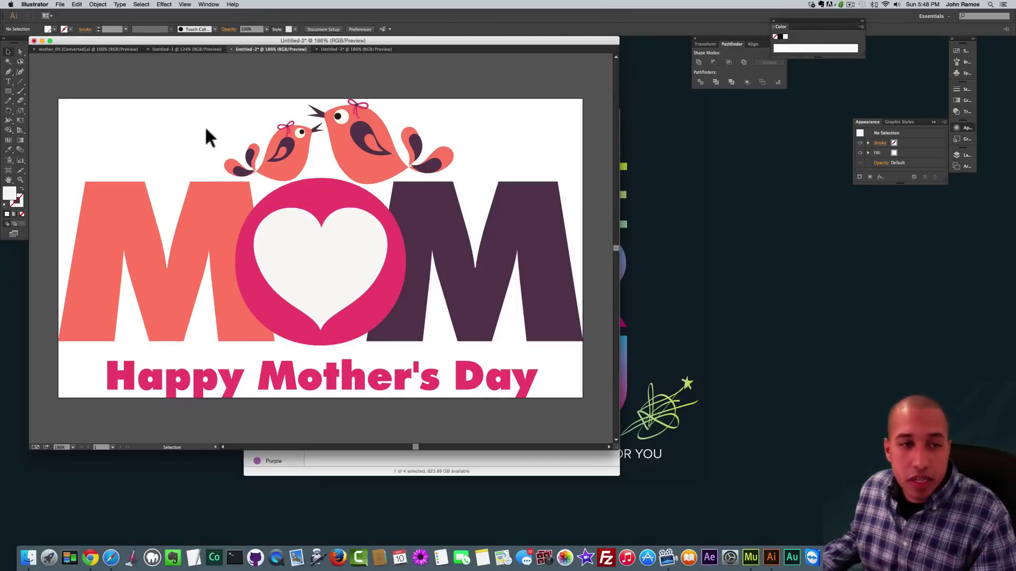
{"action": "left_click_drag", "start_coordinate": [205, 128], "coordinate": [261, 150]}
{"action": "key", "text": "BackSpace"}
{"action": "key", "text": "BackSpace"}
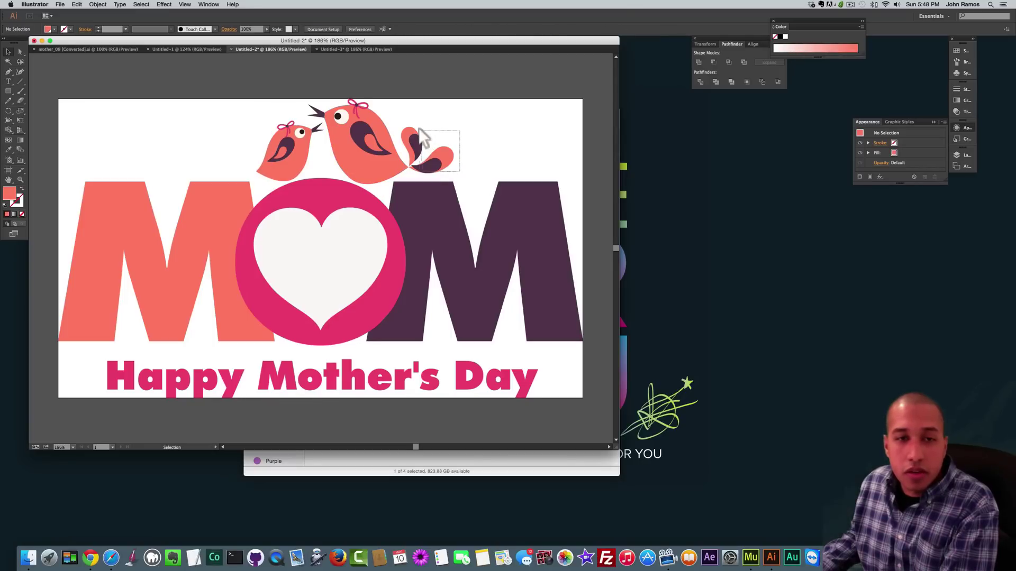
Delete all the shapes of the large bird's tail from the MOM artwork
{"action": "left_click_drag", "start_coordinate": [418, 128], "coordinate": [405, 146]}
{"action": "key", "text": "BackSpace"}
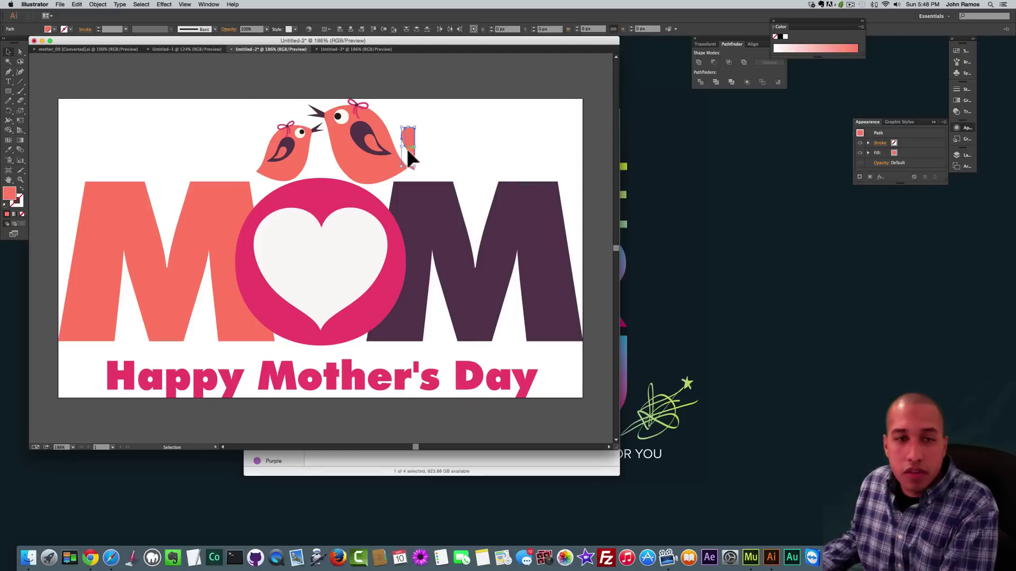
{"action": "key", "text": "BackSpace"}
{"action": "left_click", "coordinate": [412, 168]}
{"action": "key", "text": "BackSpace"}
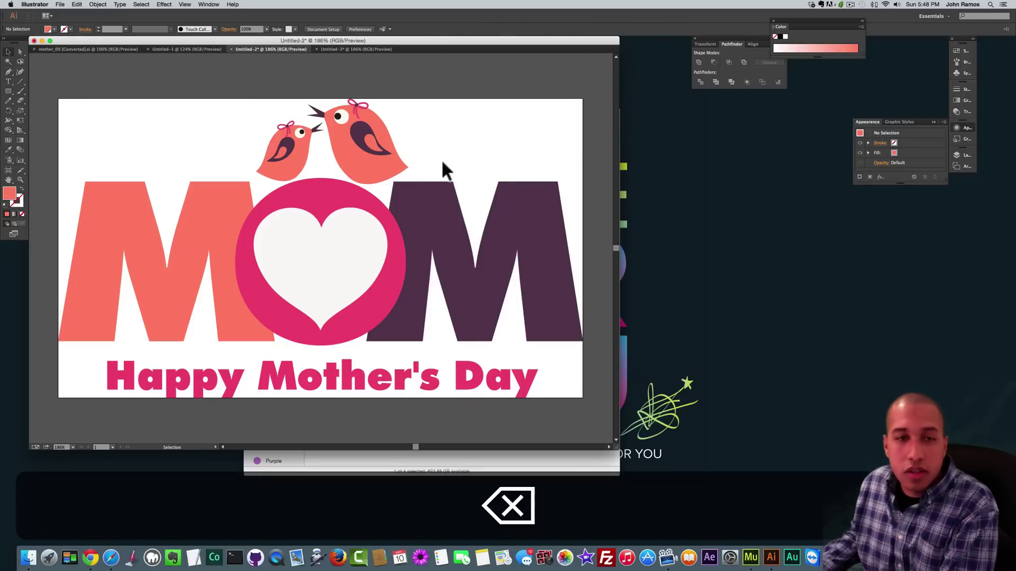
Delete both birds' wings and the white heart inside the letter O
{"action": "left_click", "coordinate": [359, 133]}
{"action": "key", "text": "BackSpace"}
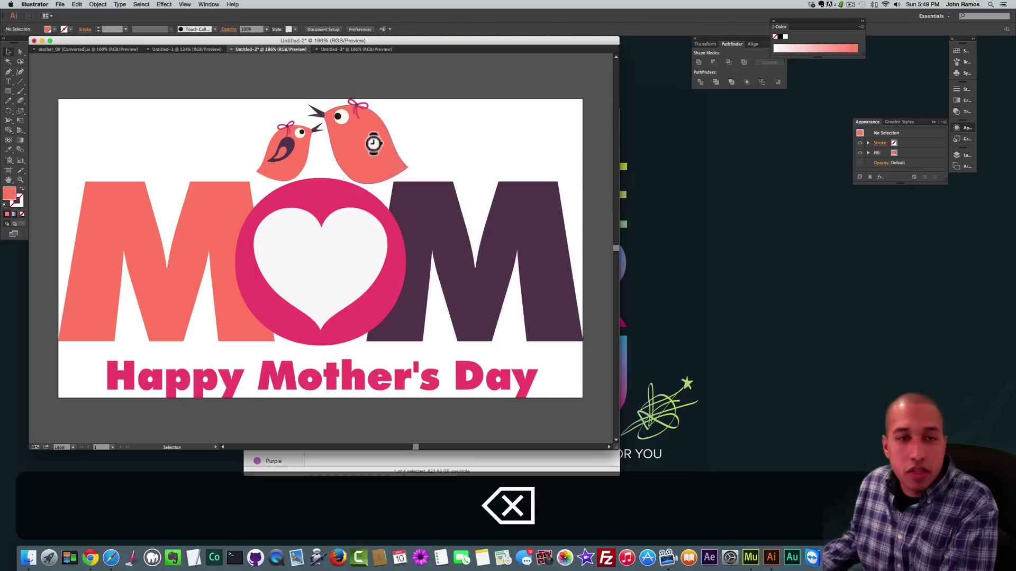
{"action": "left_click", "coordinate": [284, 143]}
{"action": "key", "text": "BackSpace"}
{"action": "left_click", "coordinate": [308, 238]}
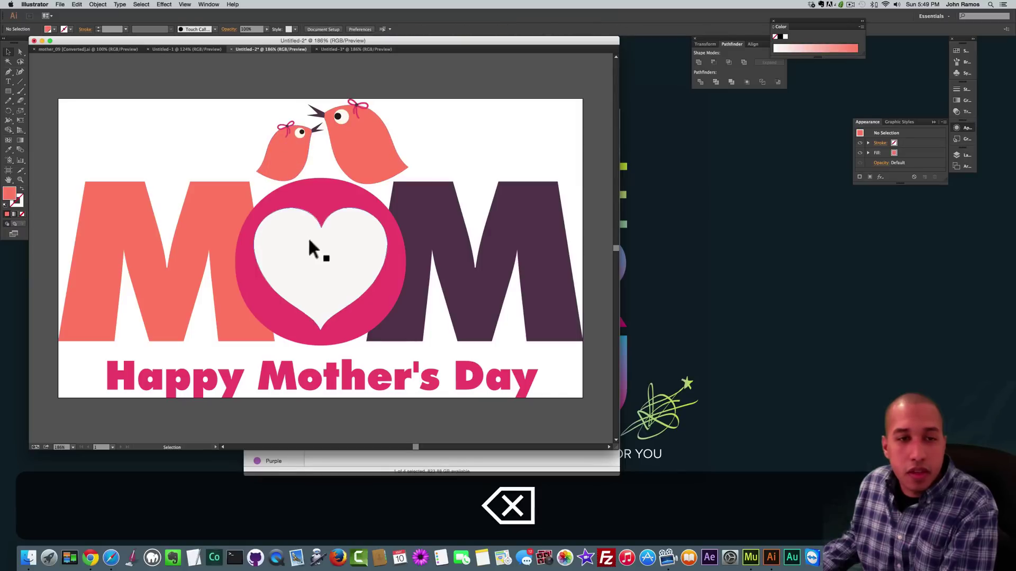
{"action": "key", "text": "BackSpace"}
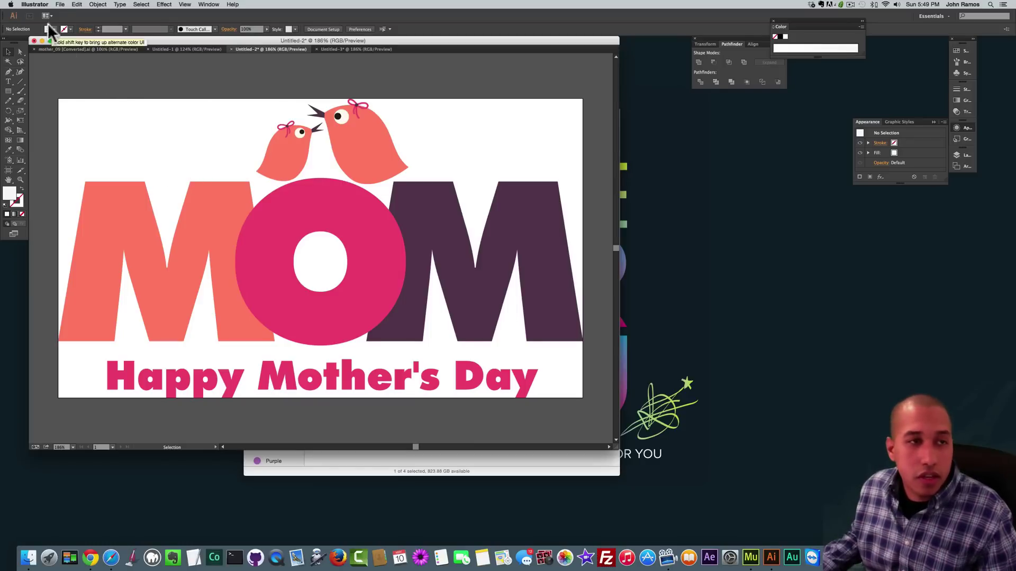
Export the remaining MOM artwork for the web as a transparent PNG-24 named main-image in the images folder
{"action": "left_click", "coordinate": [60, 4]}
{"action": "left_click", "coordinate": [84, 92]}
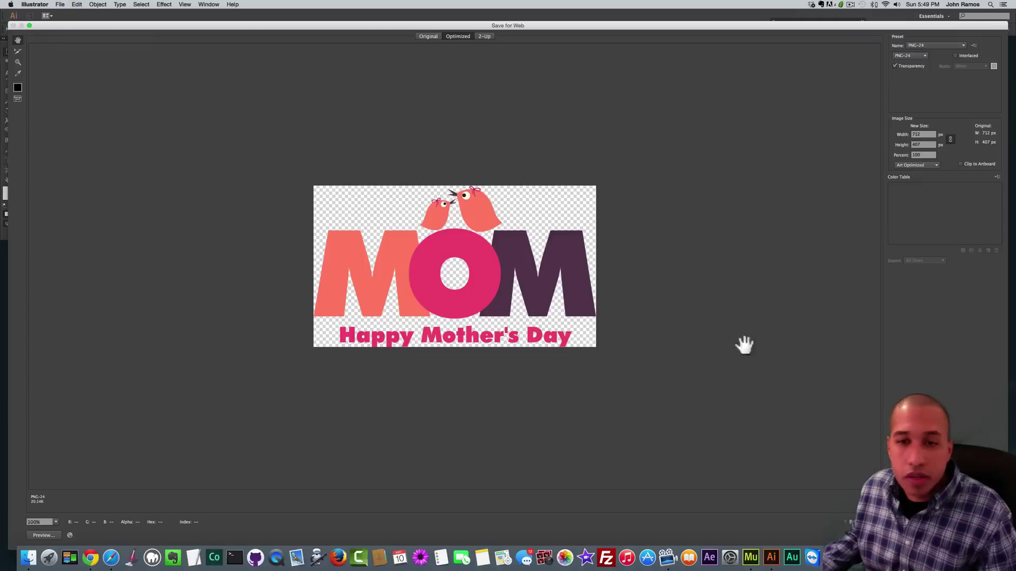
{"action": "key", "text": "Return"}
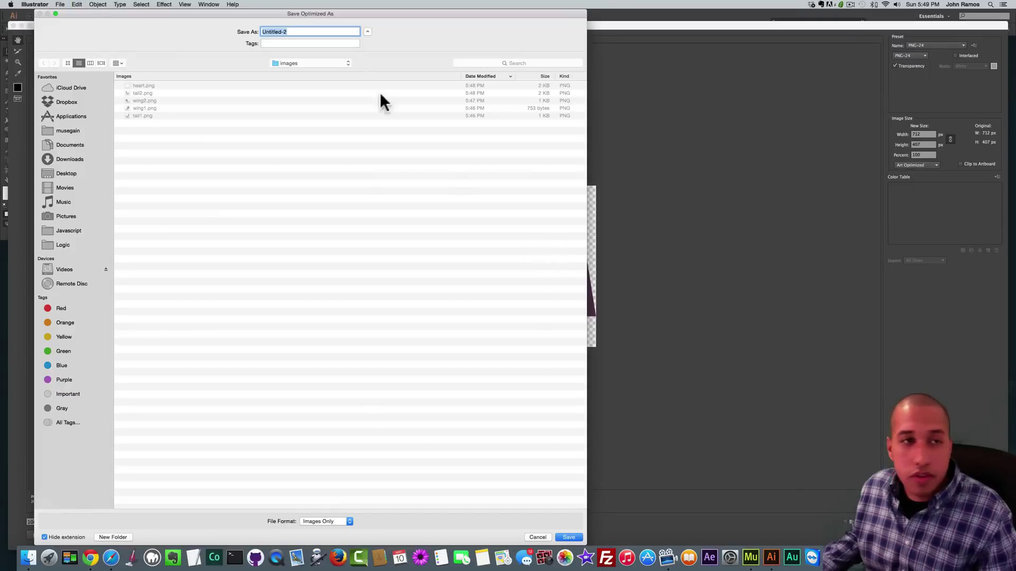
{"action": "type", "text": "main"}
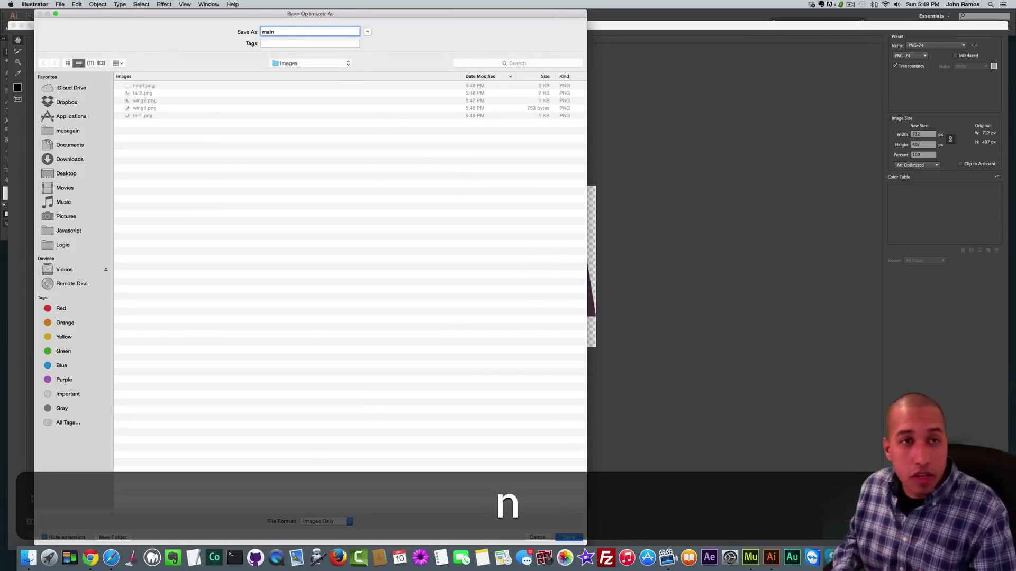
{"action": "type", "text": "-image"}
{"action": "key", "text": "Return"}
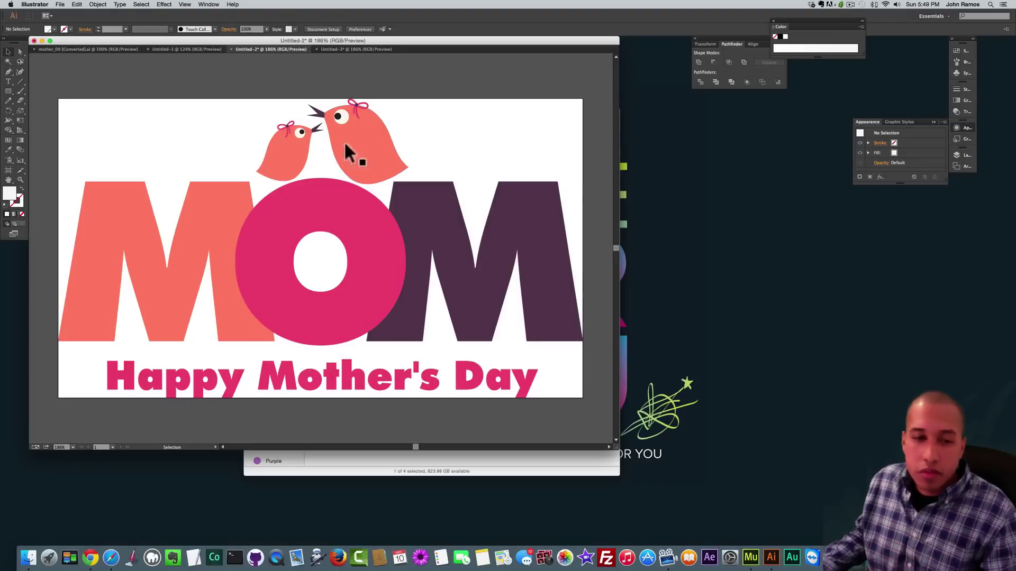
Switch to Finder and open the images folder inside re-build to check the exported PNG files
{"action": "left_click", "coordinate": [28, 558]}
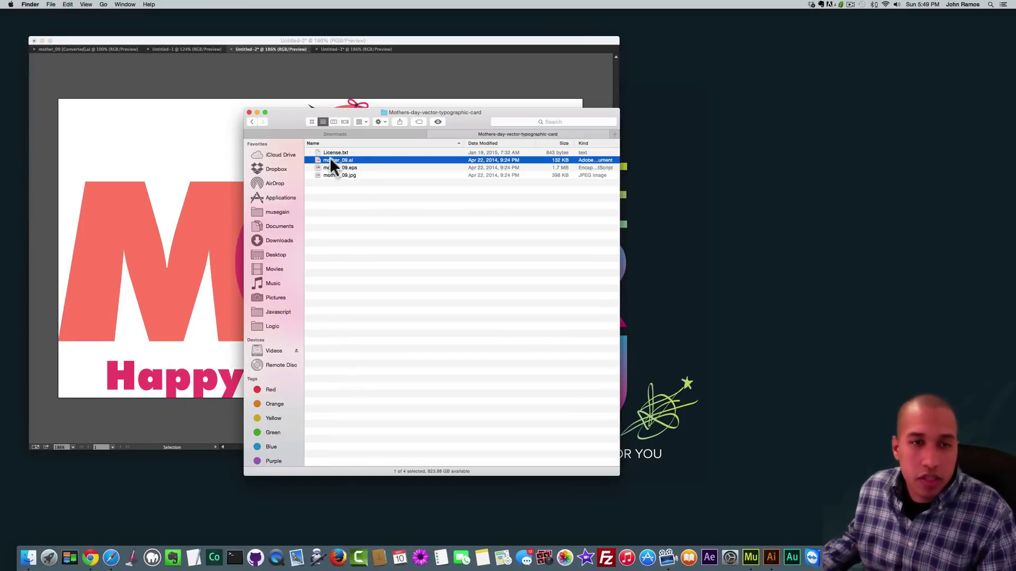
{"action": "left_click", "coordinate": [253, 122]}
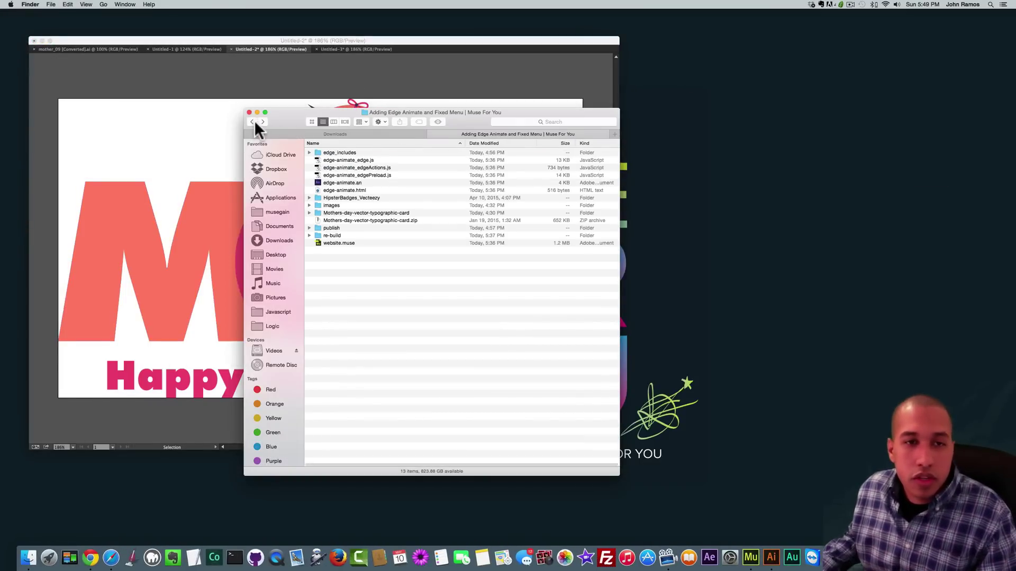
{"action": "double_click", "coordinate": [333, 235]}
{"action": "double_click", "coordinate": [328, 152]}
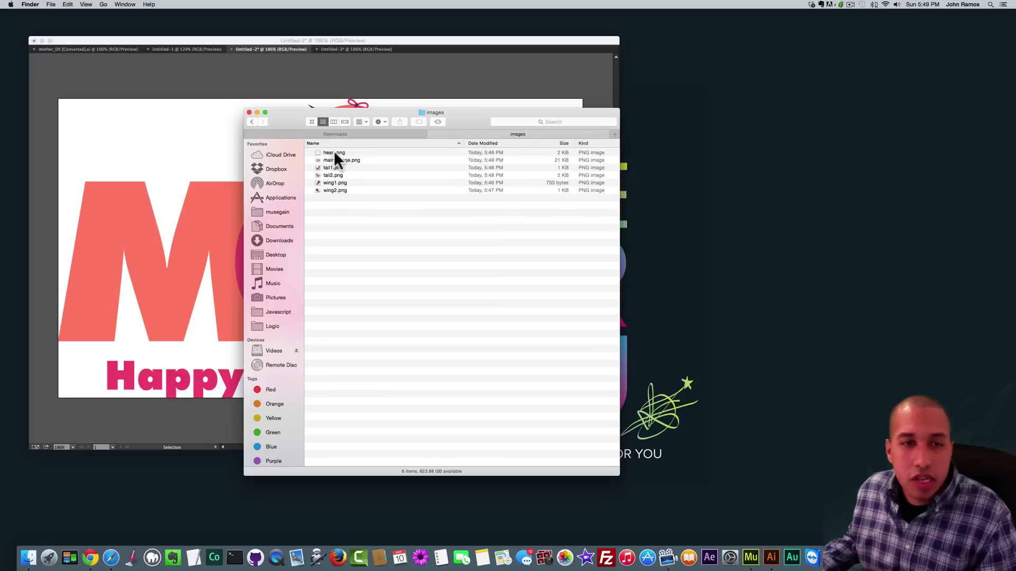
{"action": "left_click", "coordinate": [333, 189]}
{"action": "left_click", "coordinate": [415, 241]}
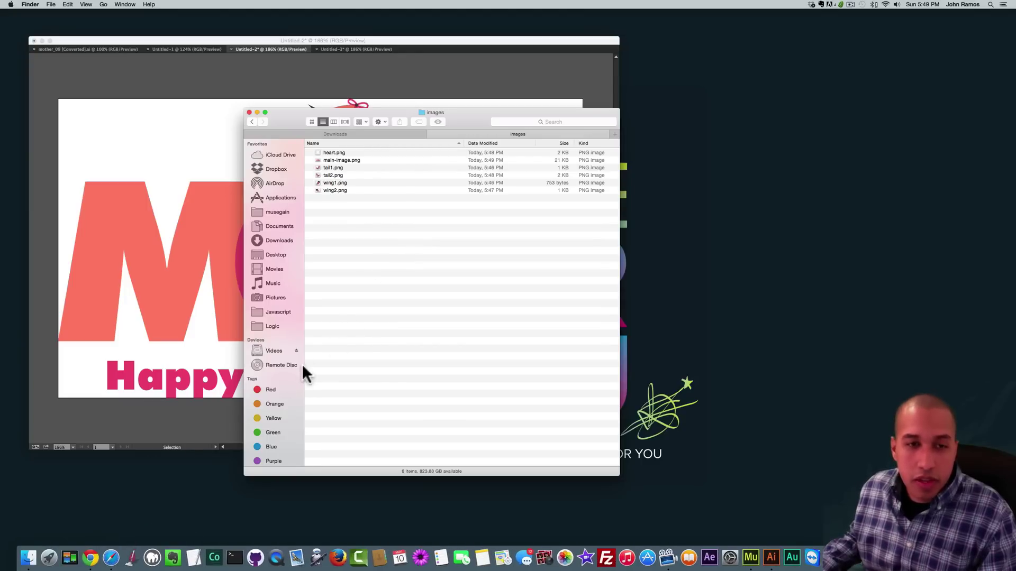
Open the Applications folder in a new Finder tab
{"action": "left_click", "coordinate": [614, 134]}
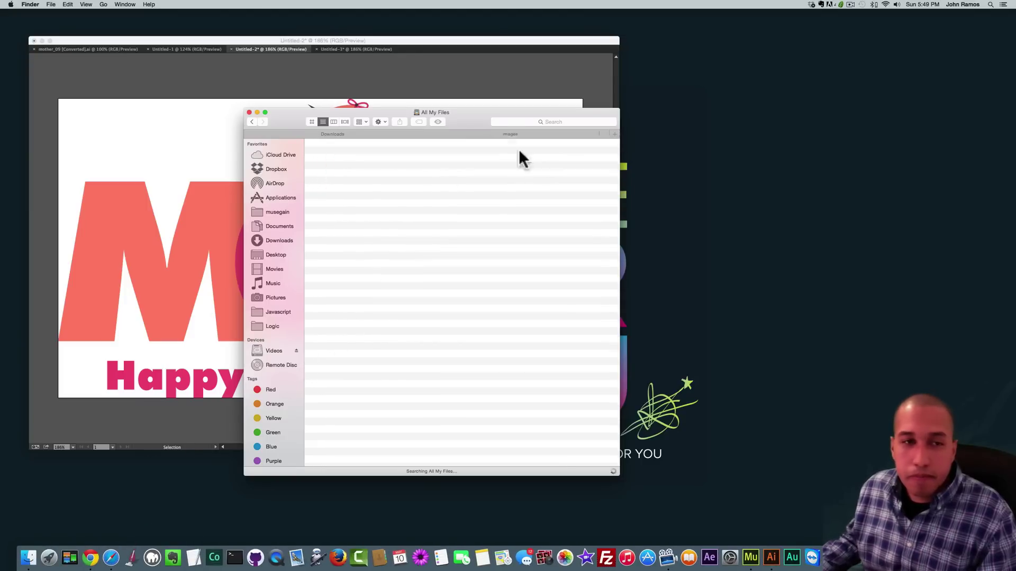
{"action": "left_click", "coordinate": [280, 198]}
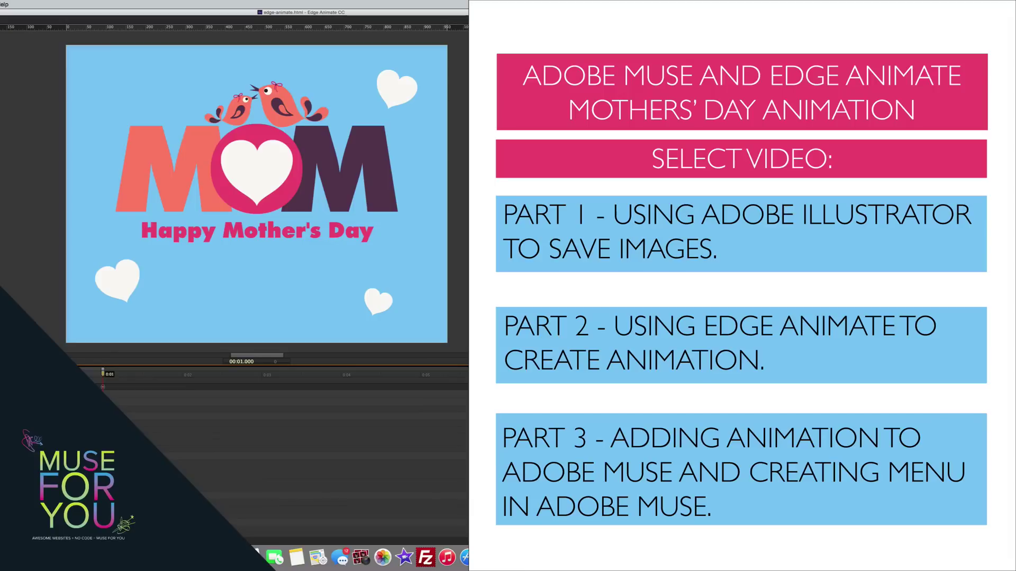